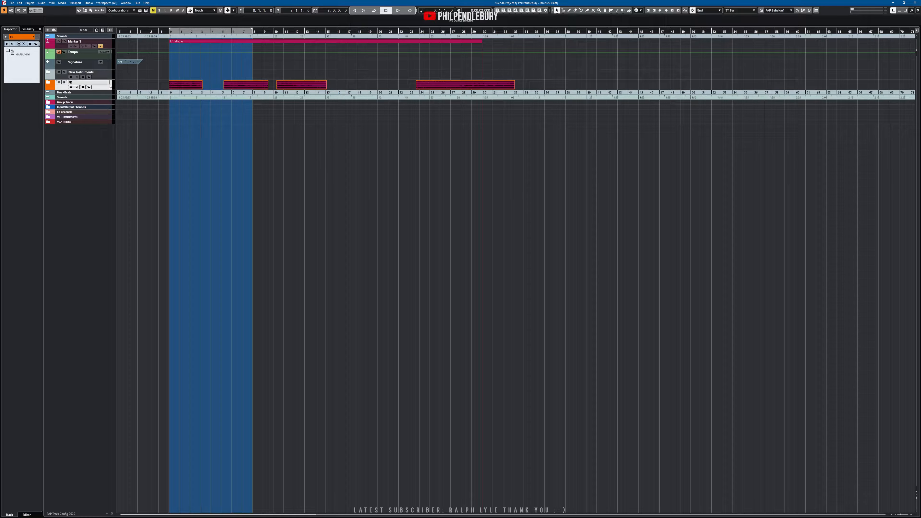
View the audio files offered for import from the WIP folder and leave without importing any
left_click(12, 3)
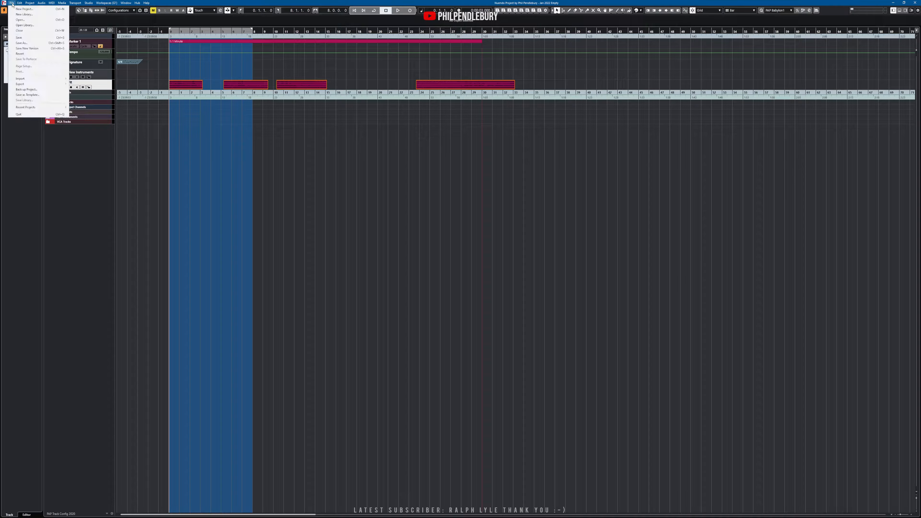
mouse_move(26, 82)
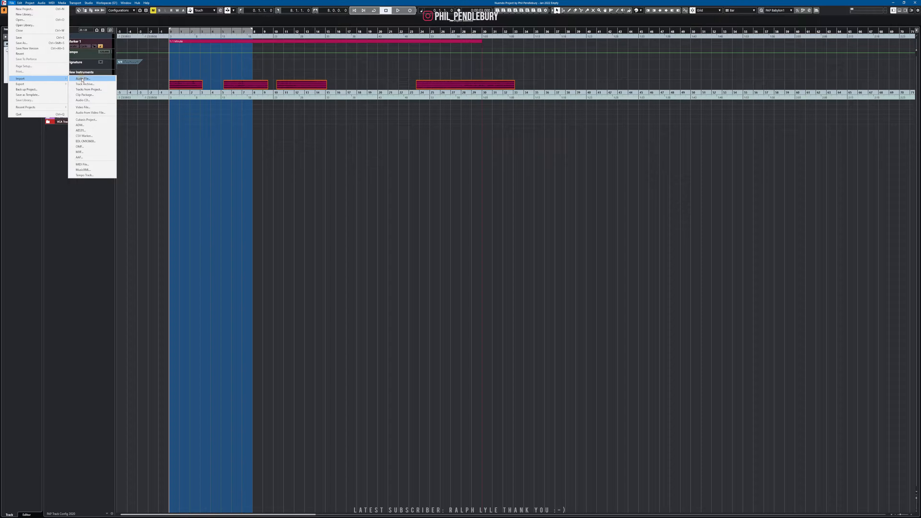
left_click(82, 79)
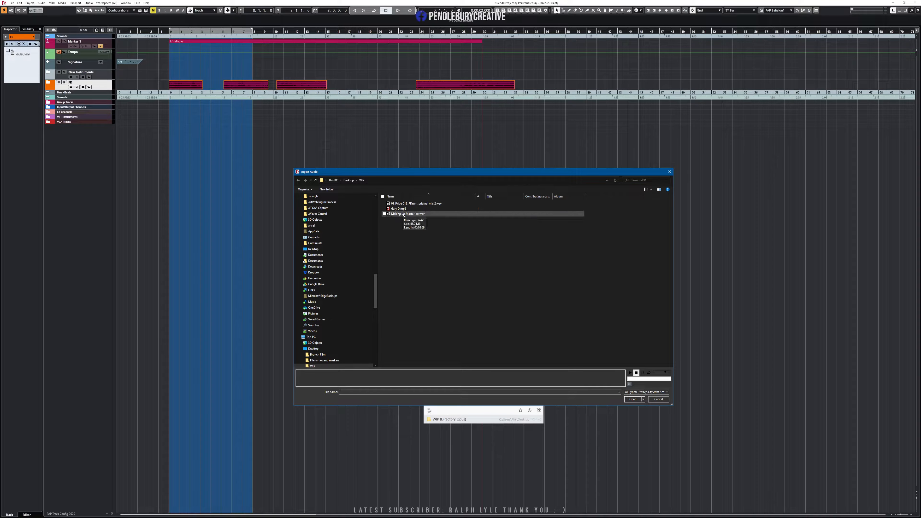
left_click(658, 399)
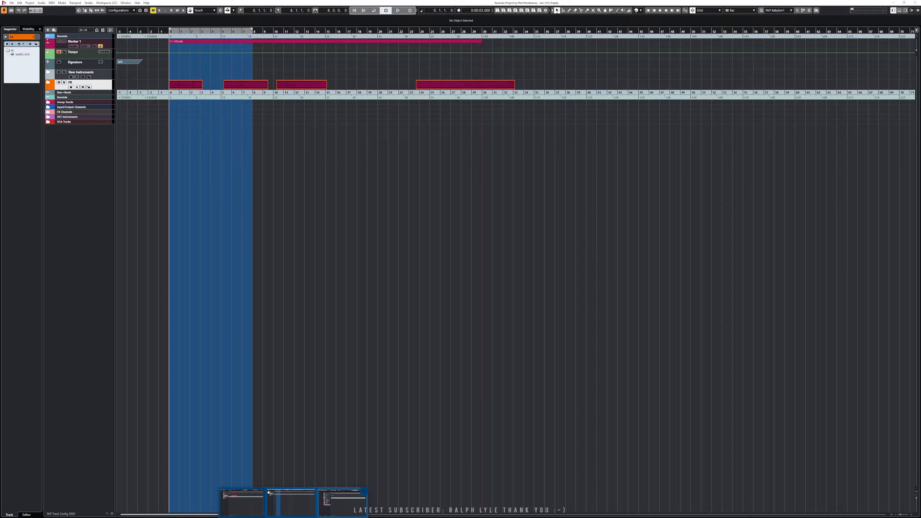
Preview the open projects, bring Jan 2022 Music MIDI to the front and activate it
left_click(298, 498)
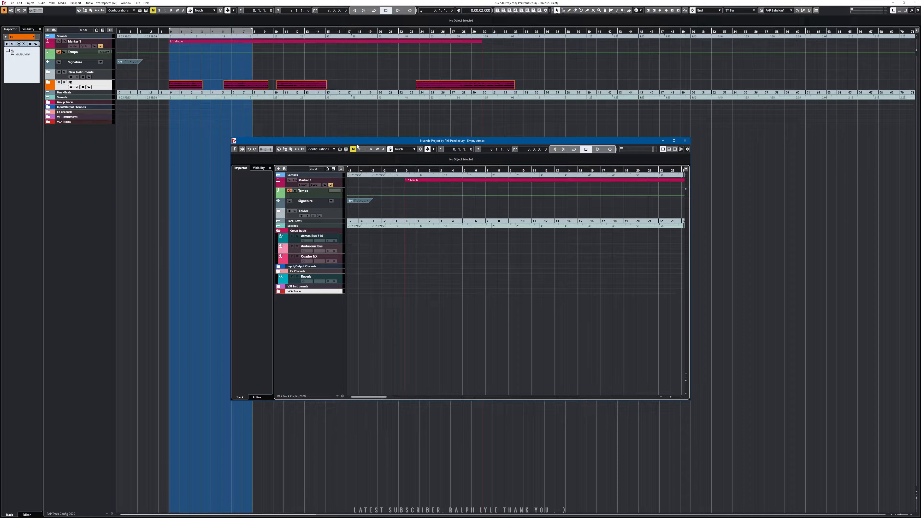
mouse_move(294, 517)
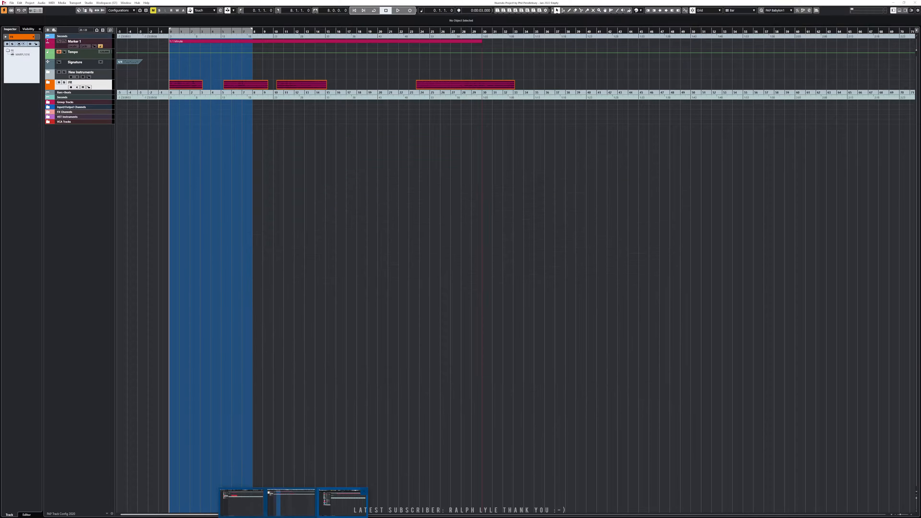
left_click(242, 503)
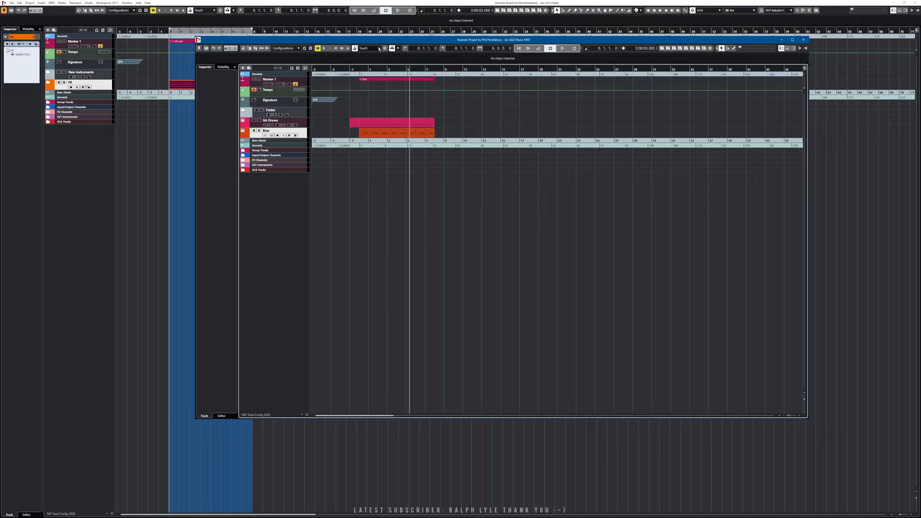
left_click_drag(380, 40, 379, 76)
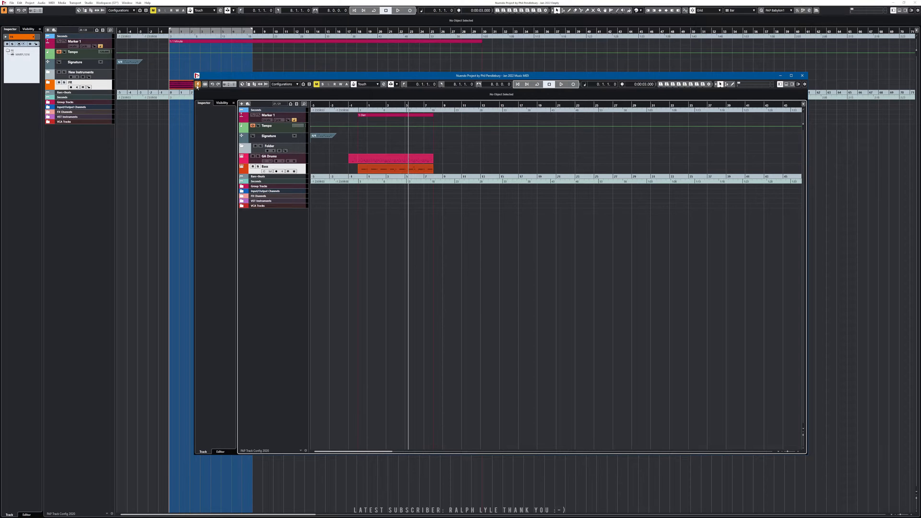
left_click(198, 84)
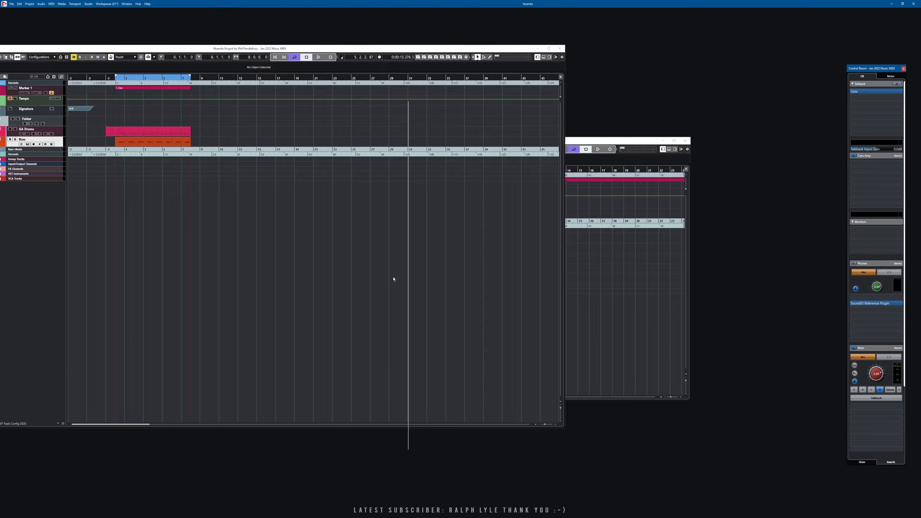
Reposition the Jan 2022 Music MIDI window to reveal the Jan 2022 Empty and Empty Atmos project windows behind it
left_click_drag(290, 52, 498, 60)
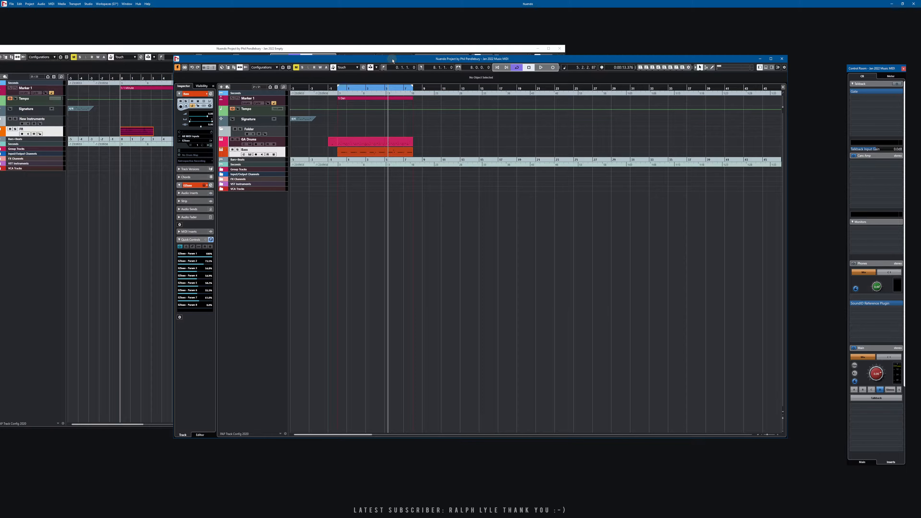
left_click_drag(393, 61, 423, 335)
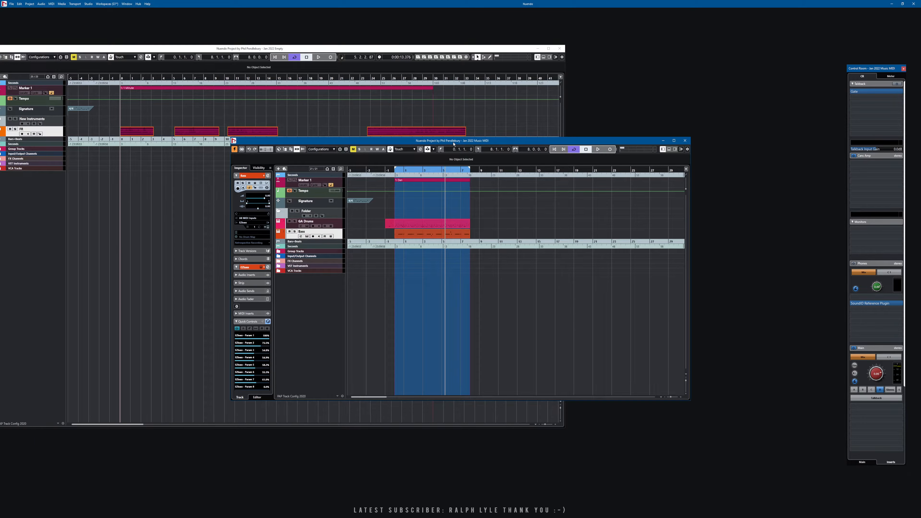
left_click_drag(453, 144, 272, 194)
left_click_drag(439, 142, 516, 222)
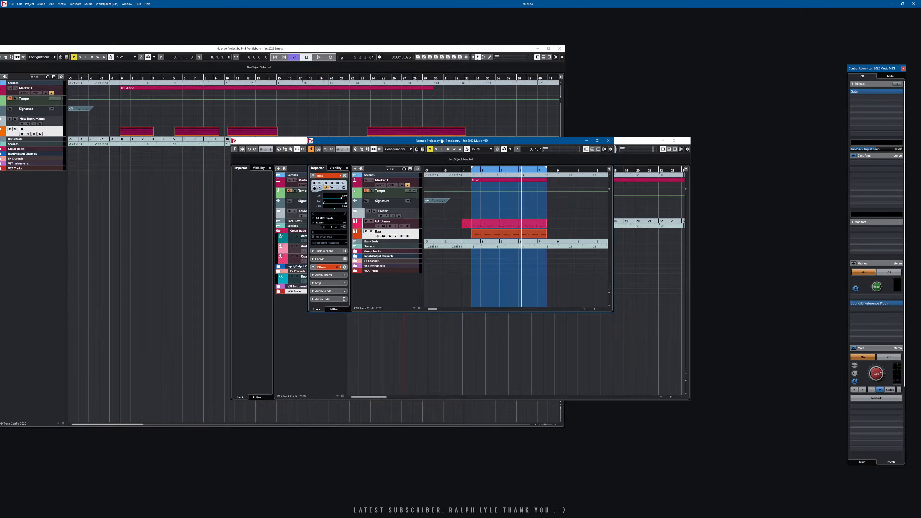
left_click_drag(442, 142, 745, 90)
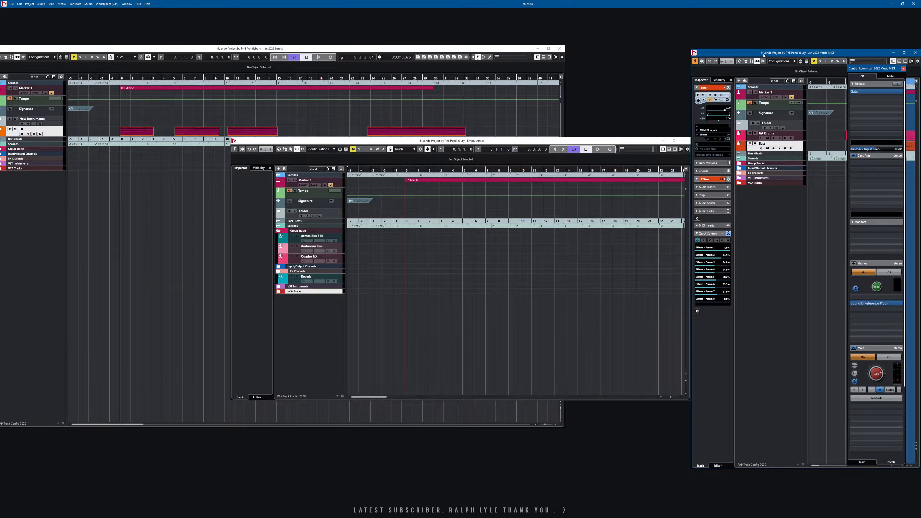
left_click_drag(764, 56, 411, 60)
left_click_drag(361, 12, 575, 308)
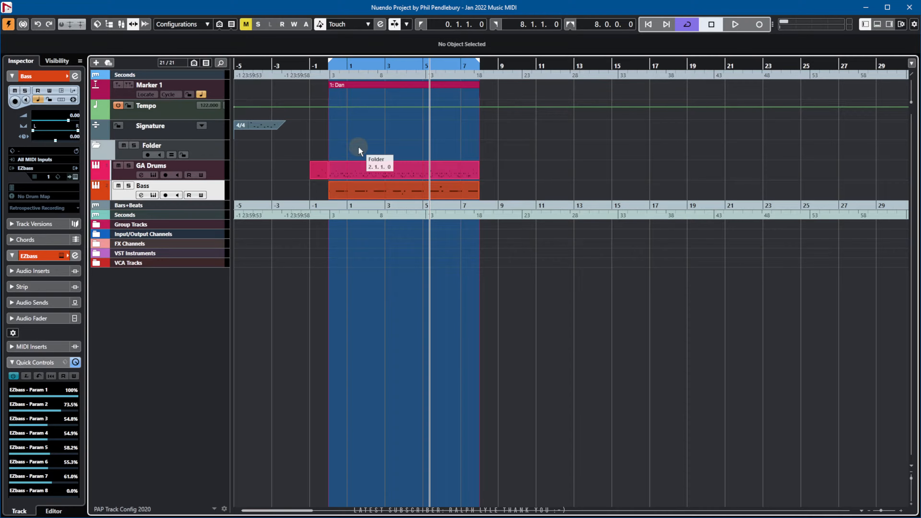
left_click(385, 147)
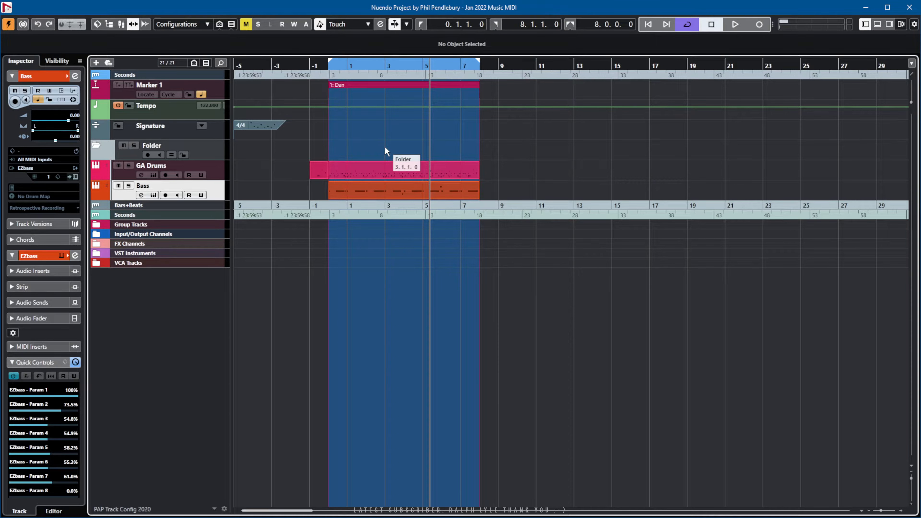
right_click(385, 148)
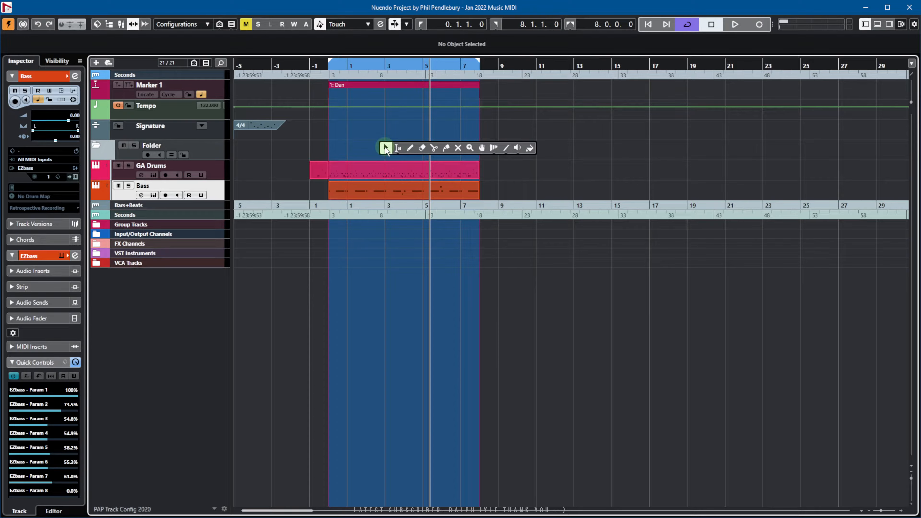
left_click(294, 149)
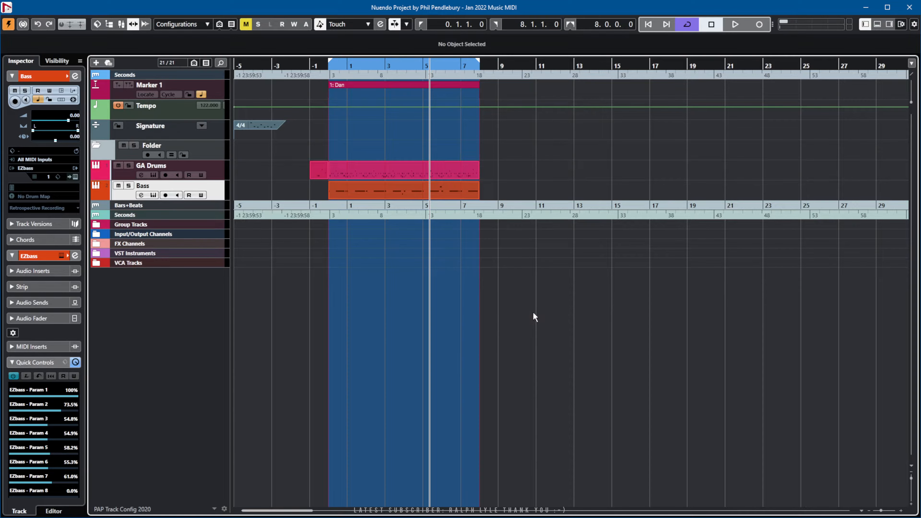
Play the drum and bass parts from the left locator, stop playback and return to the left locator
key("KP_1")
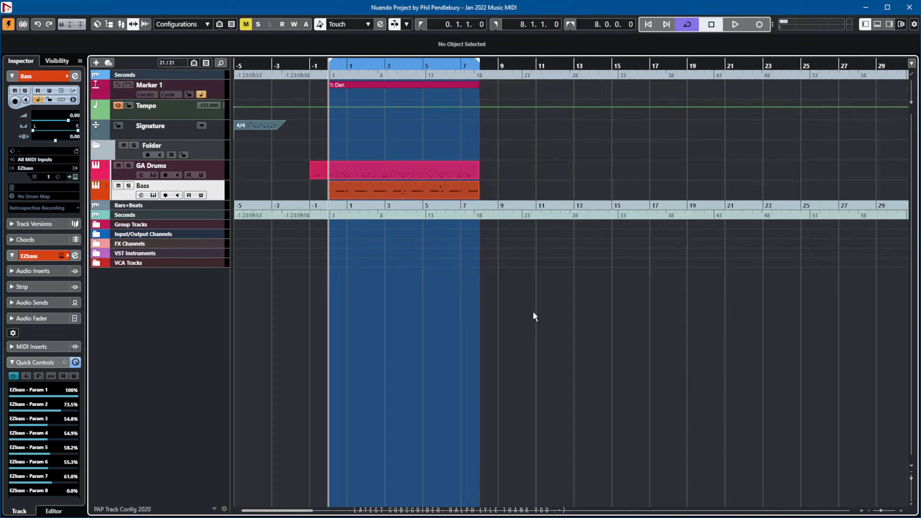
key("space")
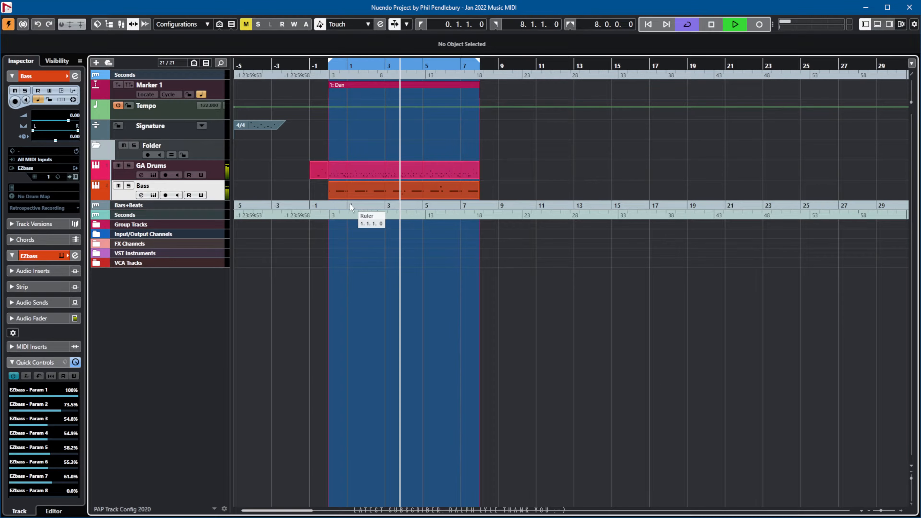
key("space")
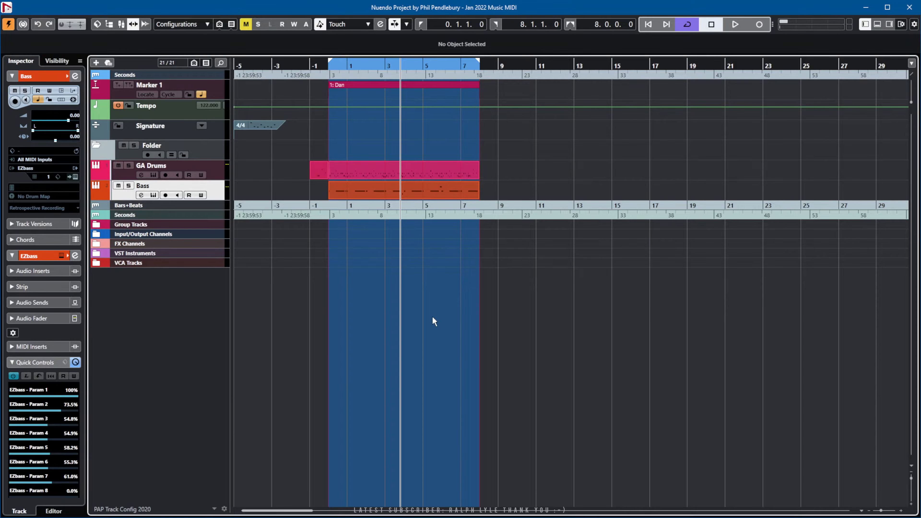
key("KP_1")
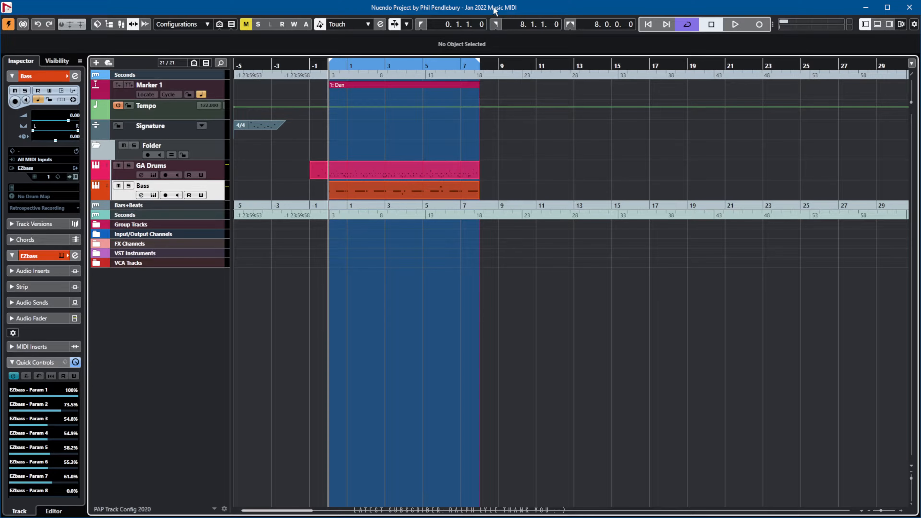
View the EZbass instrument on the Bass track and close its window
left_click_drag(495, 10, 568, 14)
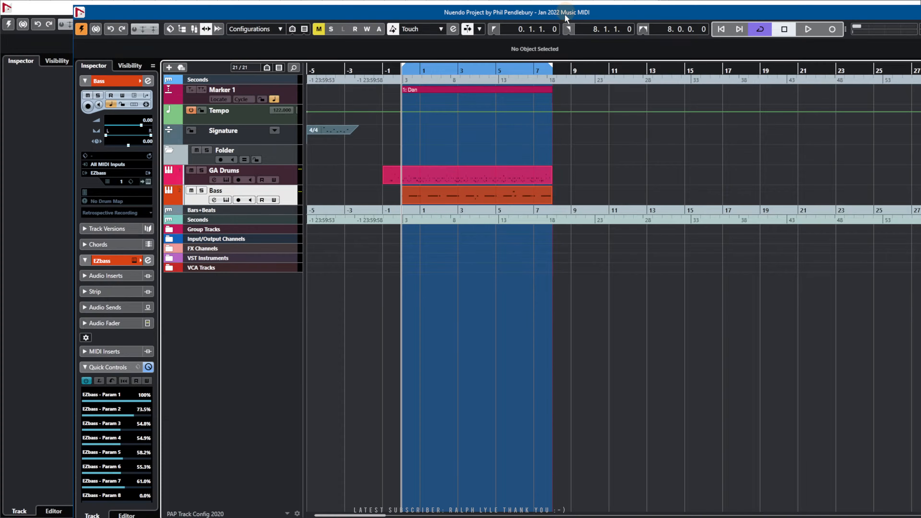
left_click(215, 200)
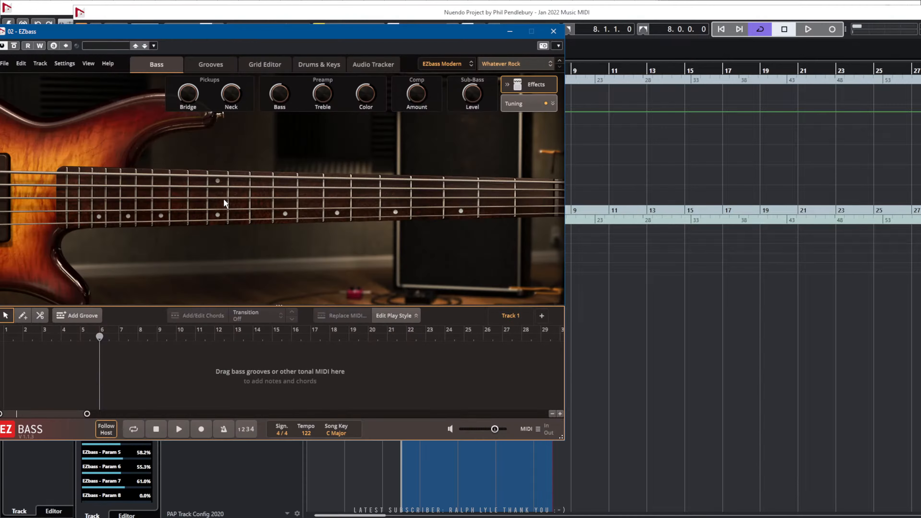
left_click(553, 31)
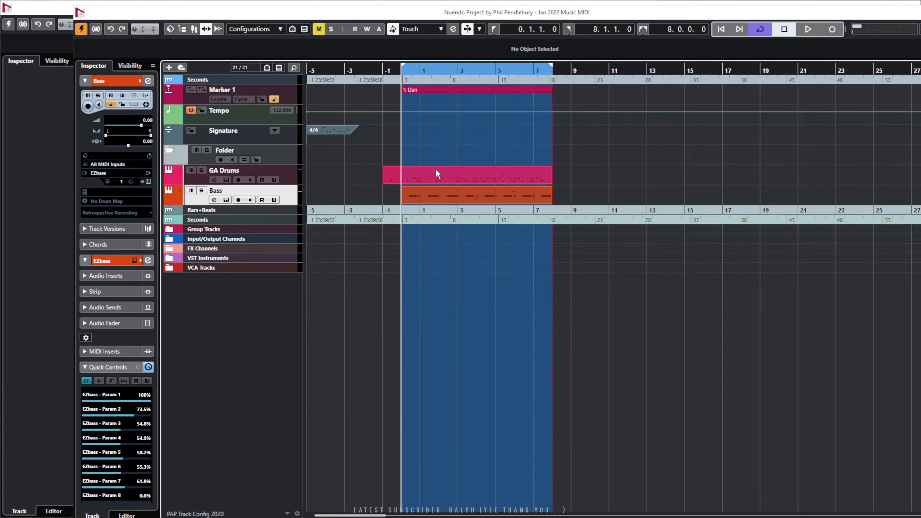
Open Groove Agent SE on the GA Drums track, audition the Rim, Tom D and closed hi-hat pads, and close it
left_click(226, 181)
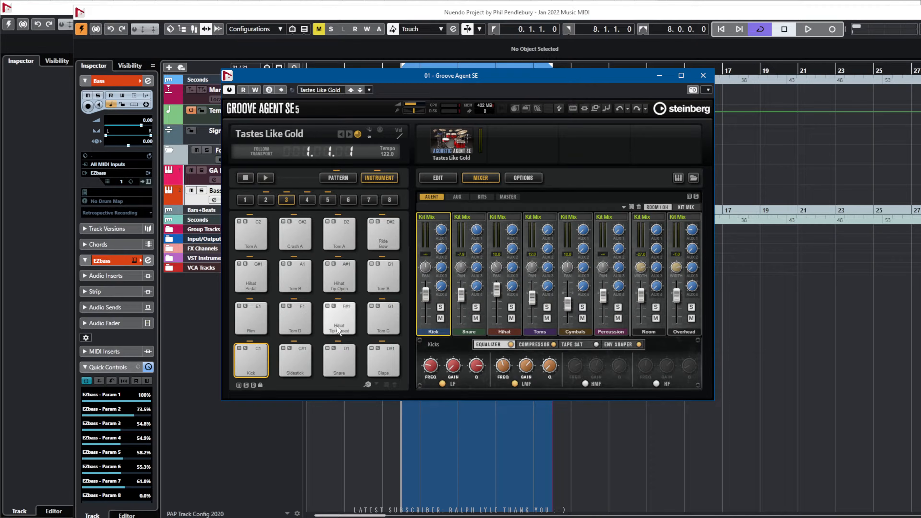
left_click(253, 313)
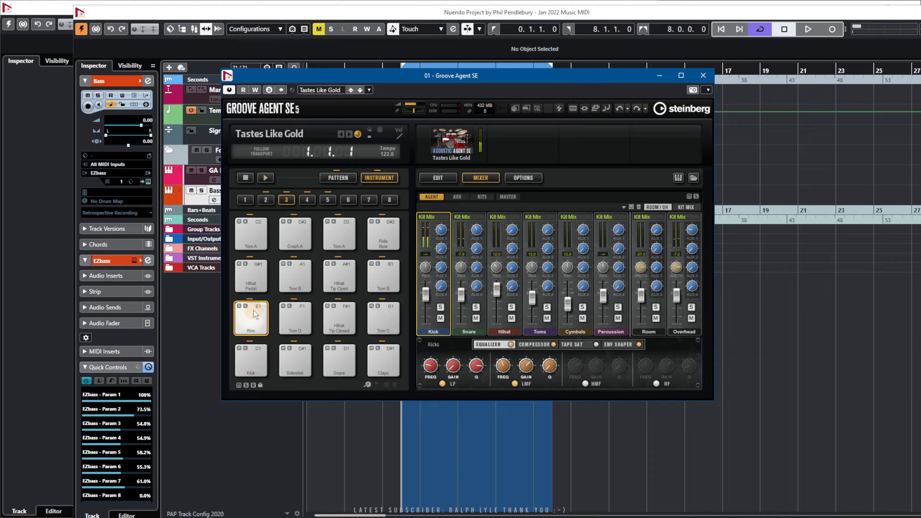
left_click(298, 314)
left_click(341, 313)
left_click(703, 76)
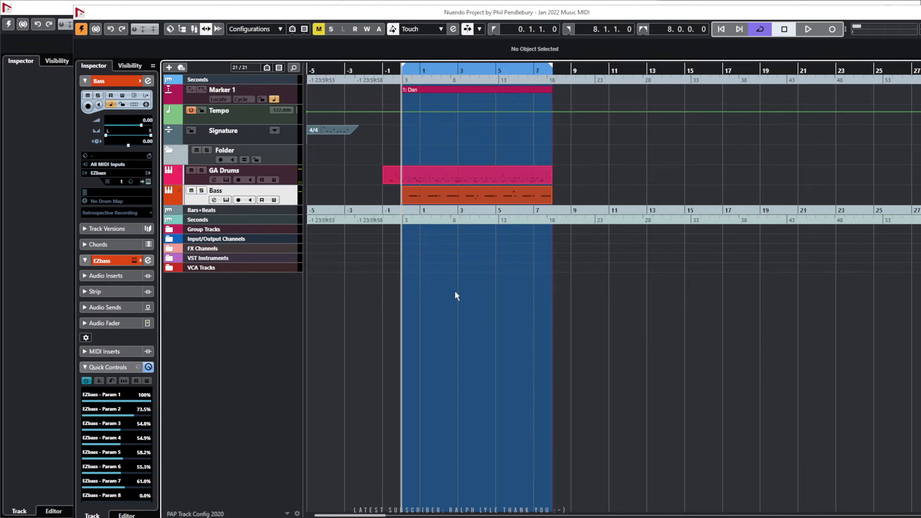
Examine the GA Drums channel in the MixConsole and close the mixer
key("F3")
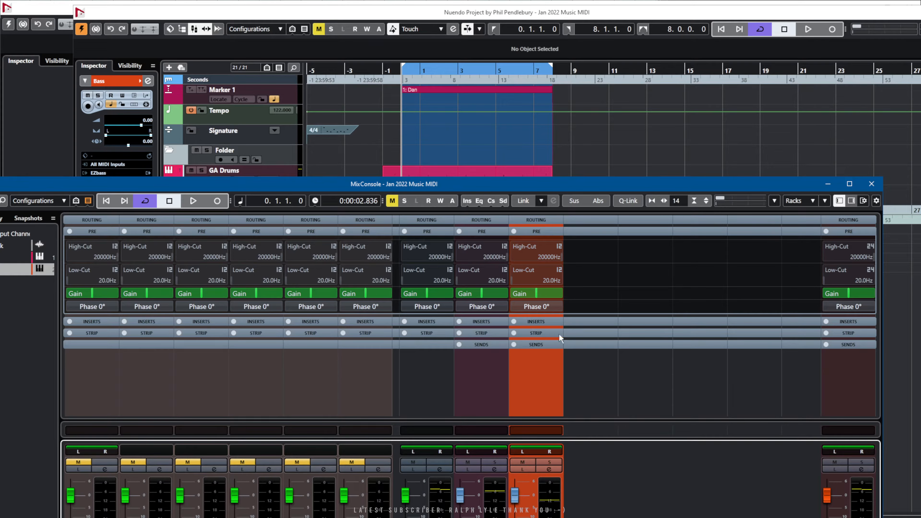
left_click(494, 469)
left_click(495, 469)
left_click(872, 183)
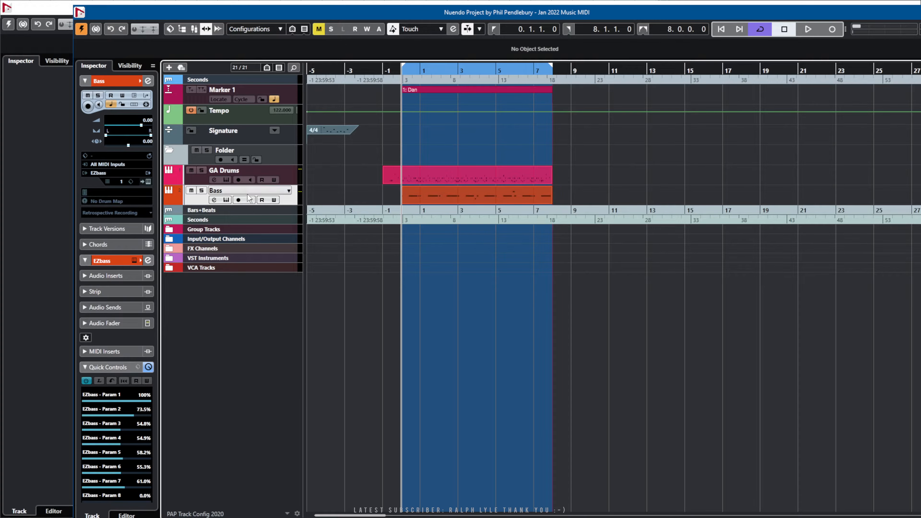
Move the Jan 2022 Music MIDI window aside, switch to the Jan 2022 Empty project and activate it
left_click_drag(523, 16, 550, 18)
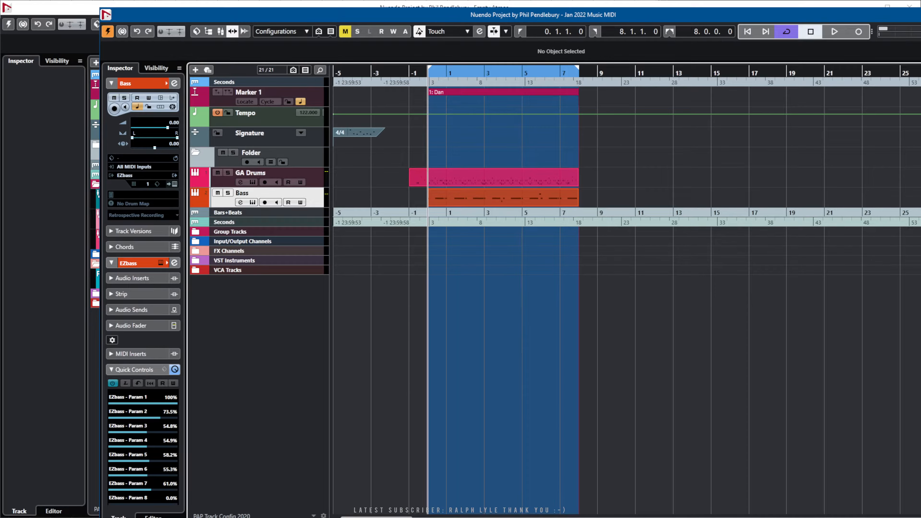
left_click_drag(120, 0, 751, 374)
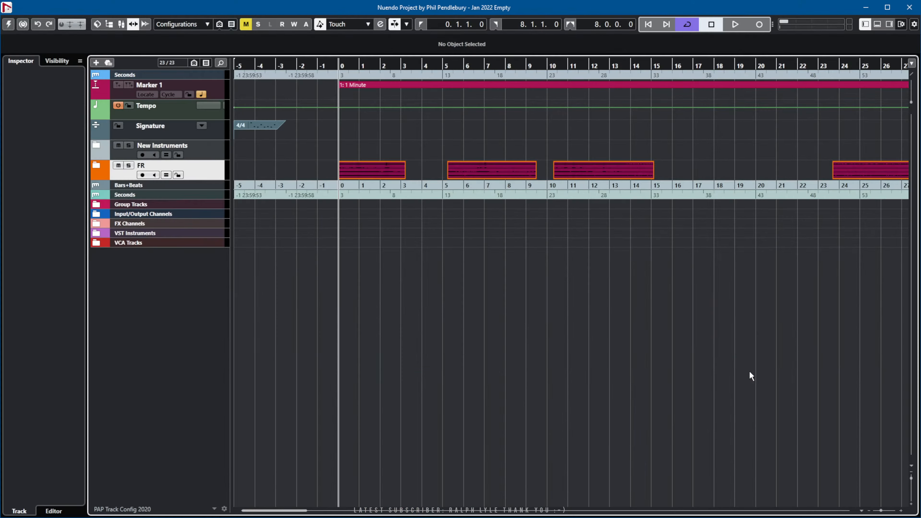
left_click(8, 25)
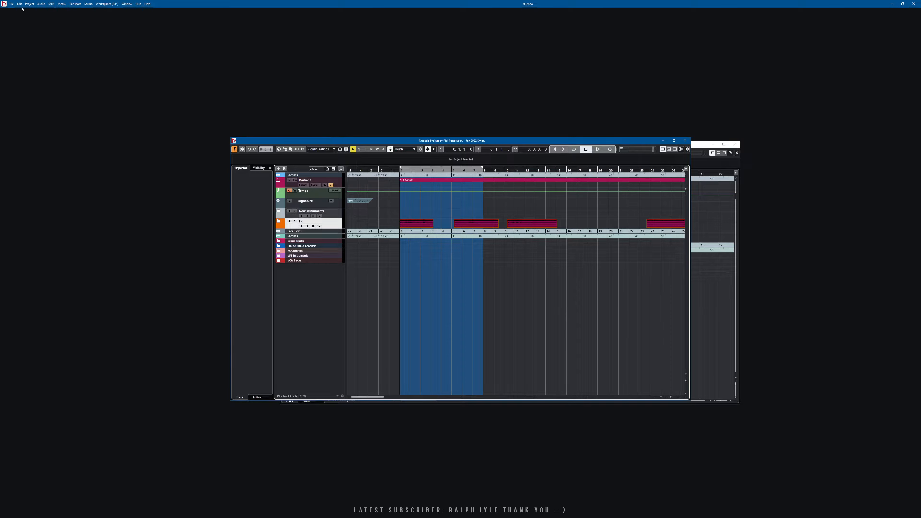
Start importing tracks from another project, choosing Jan 2022 Music MIDI.npr as the source
left_click(12, 4)
mouse_move(19, 5)
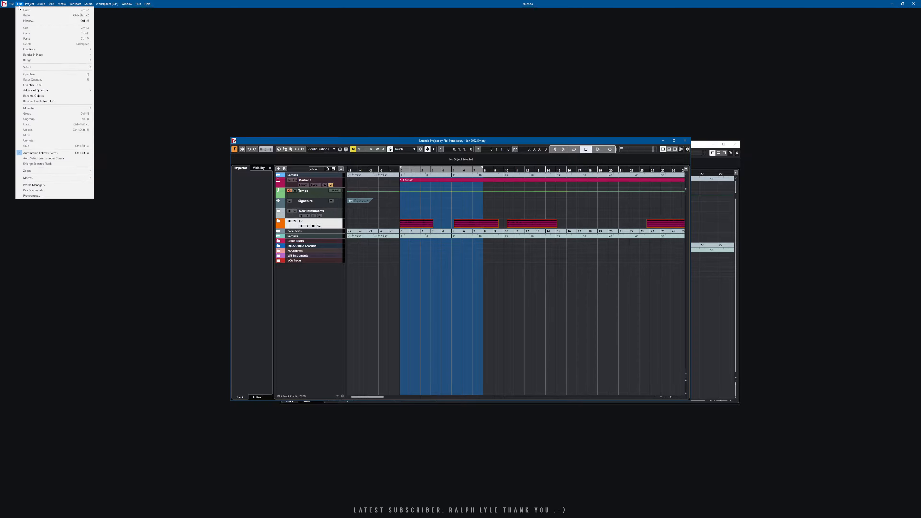
mouse_move(27, 82)
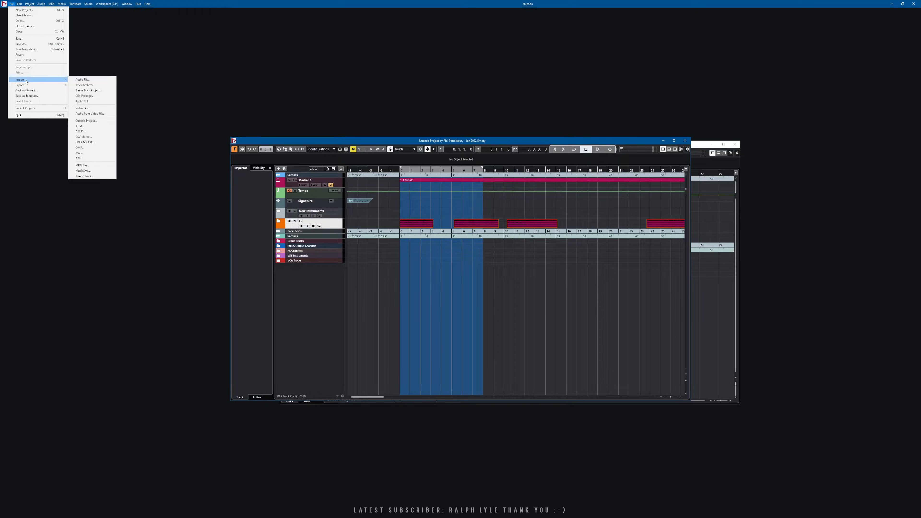
left_click(97, 91)
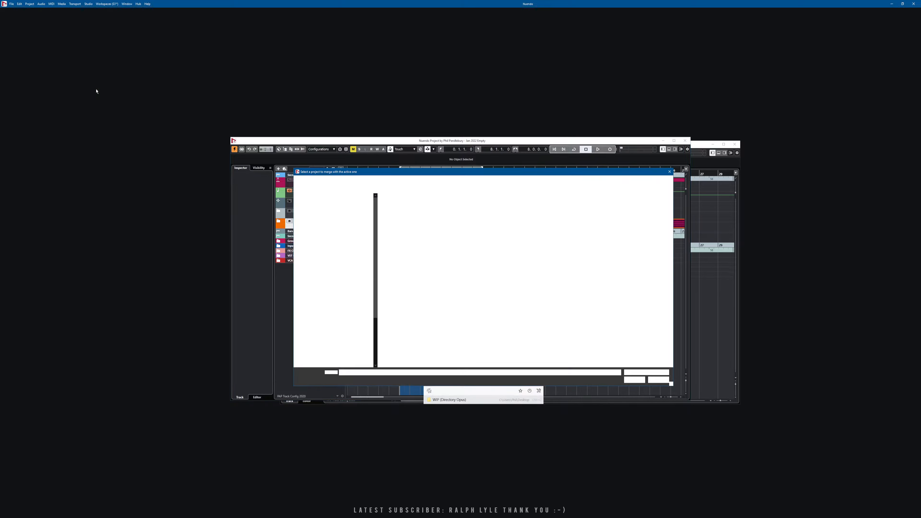
left_click_drag(410, 173, 429, 167)
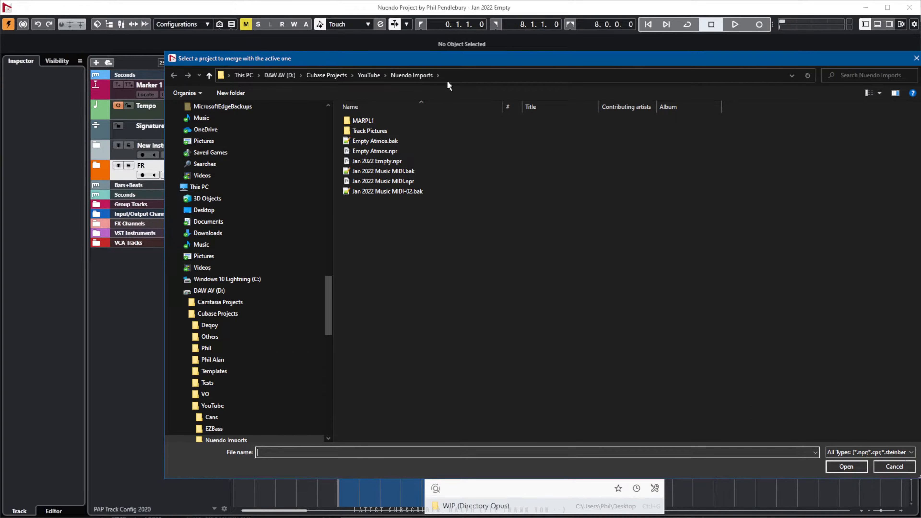
left_click_drag(483, 60, 422, 57)
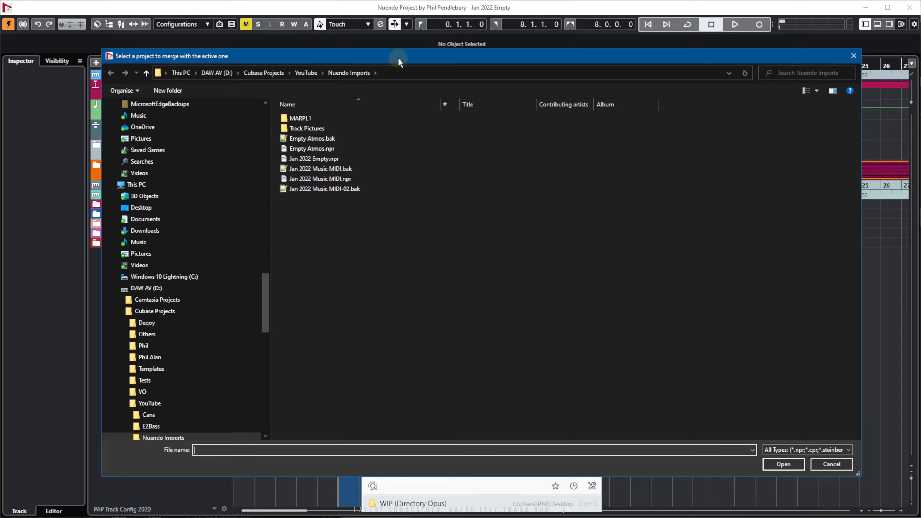
left_click_drag(398, 57, 392, 51)
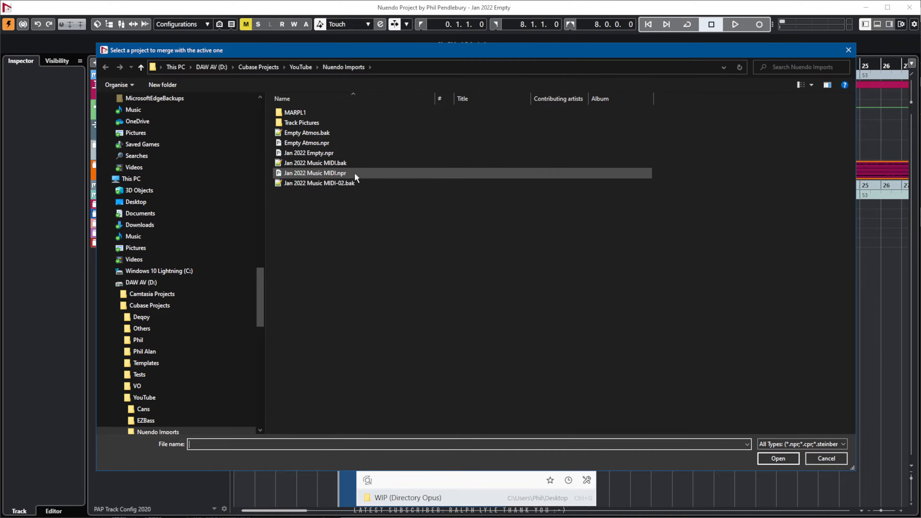
left_click(333, 174)
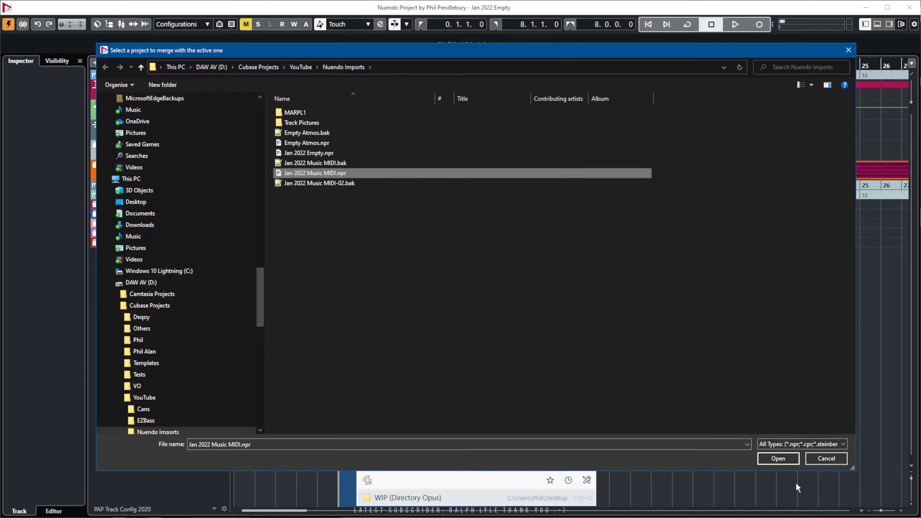
left_click(778, 459)
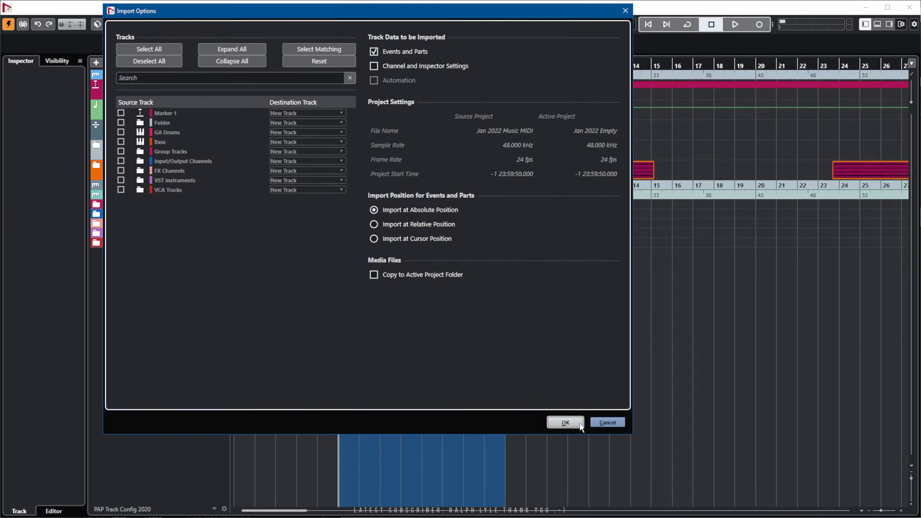
Import GA Drums and Bass as new tracks with their events and parts plus channel and inspector settings, without copying media files
left_click_drag(315, 13, 483, 51)
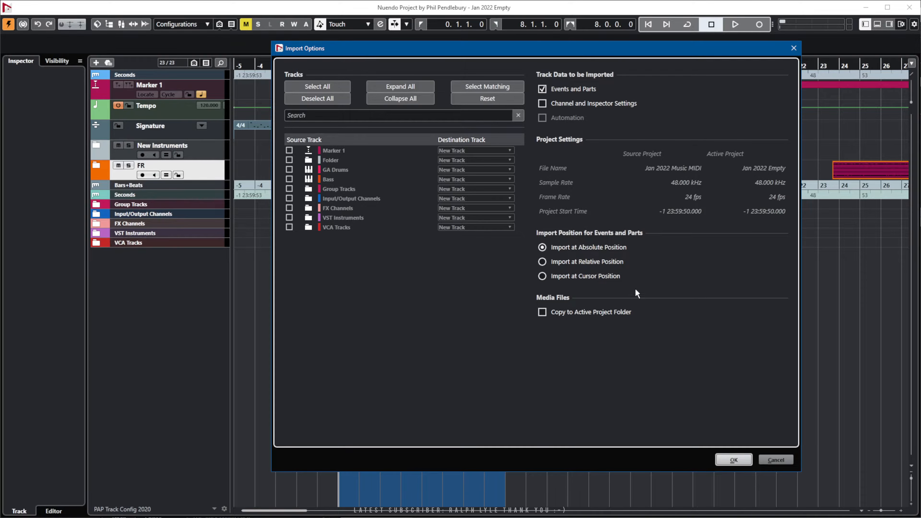
mouse_move(524, 48)
left_mouse_down()
mouse_move(588, 50)
mouse_move(588, 66)
mouse_move(526, 59)
left_mouse_up()
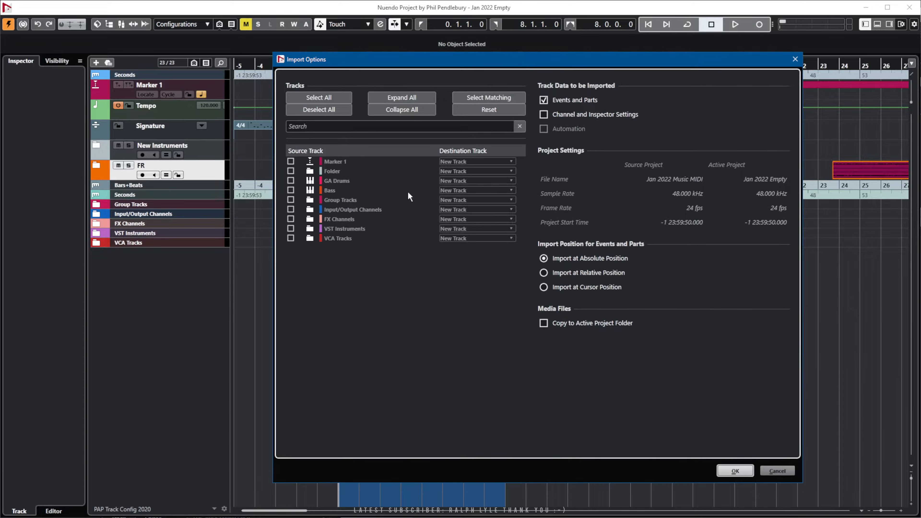
left_click(291, 181)
left_click(290, 191)
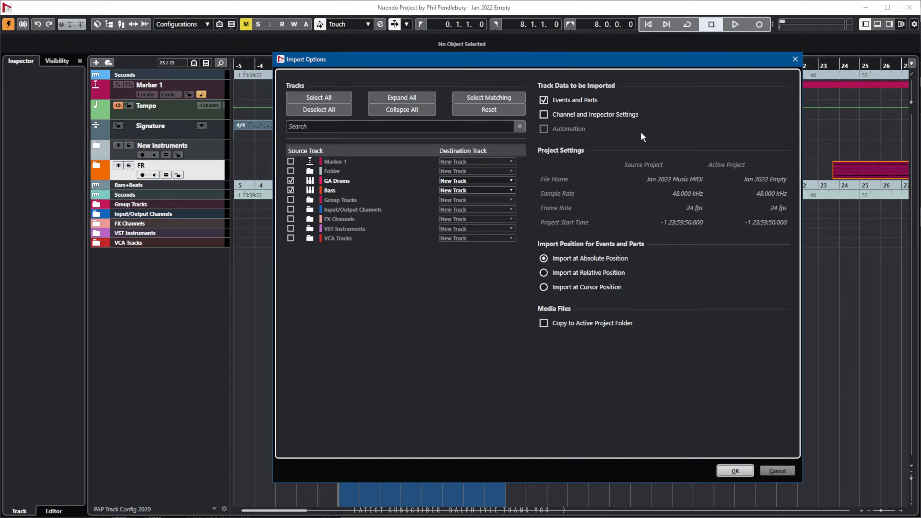
left_click(544, 114)
left_click(544, 327)
left_click(544, 324)
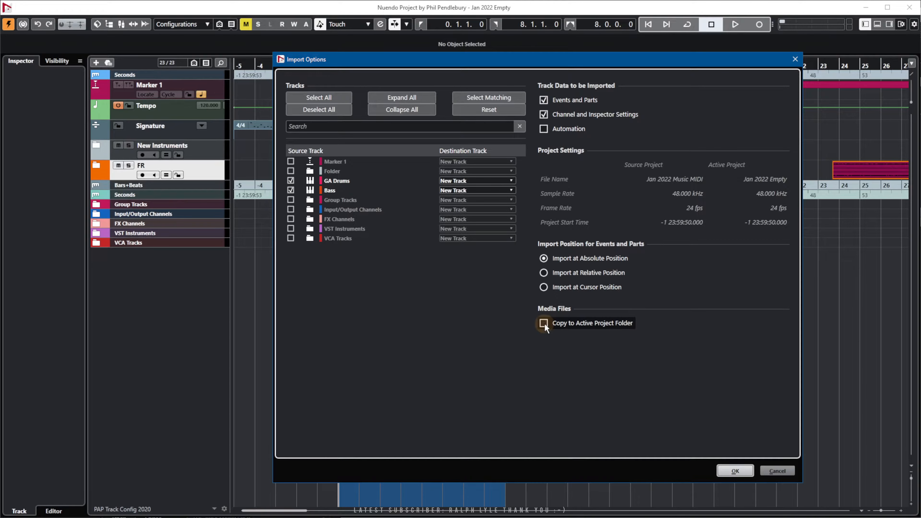
left_click(544, 324)
left_click(565, 326)
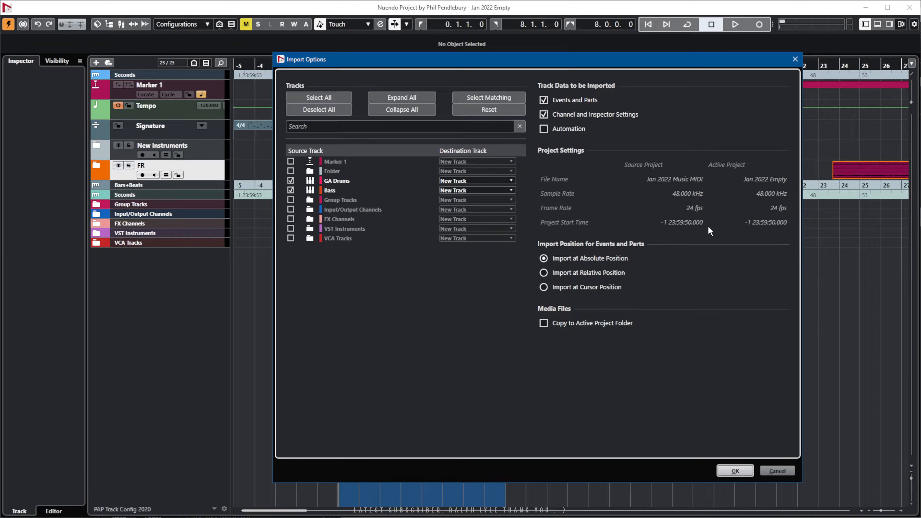
left_click(733, 470)
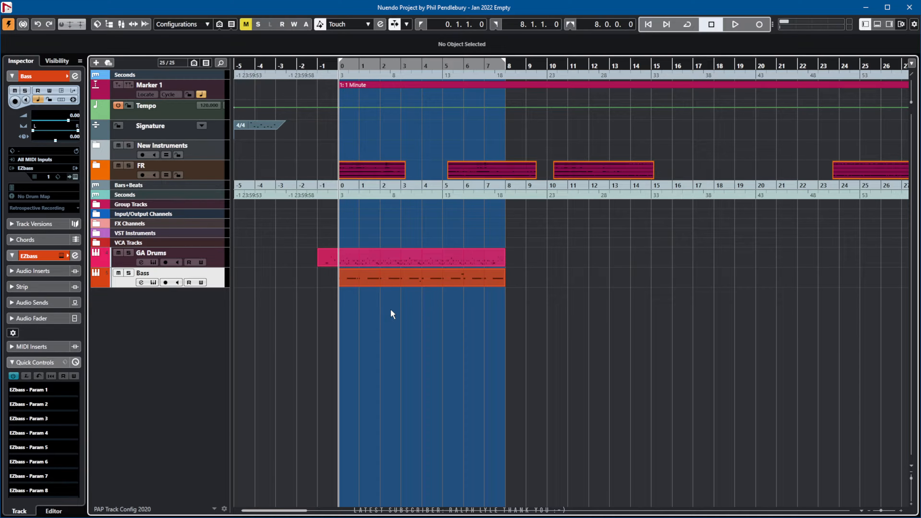
Play back the imported GA Drums and Bass tracks, mute the FR folder track, and stop playback
key("space")
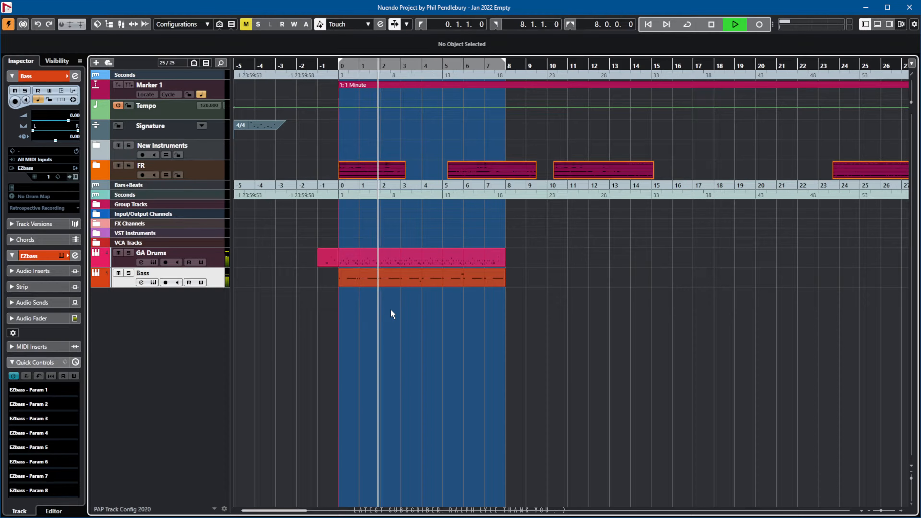
left_click(119, 166)
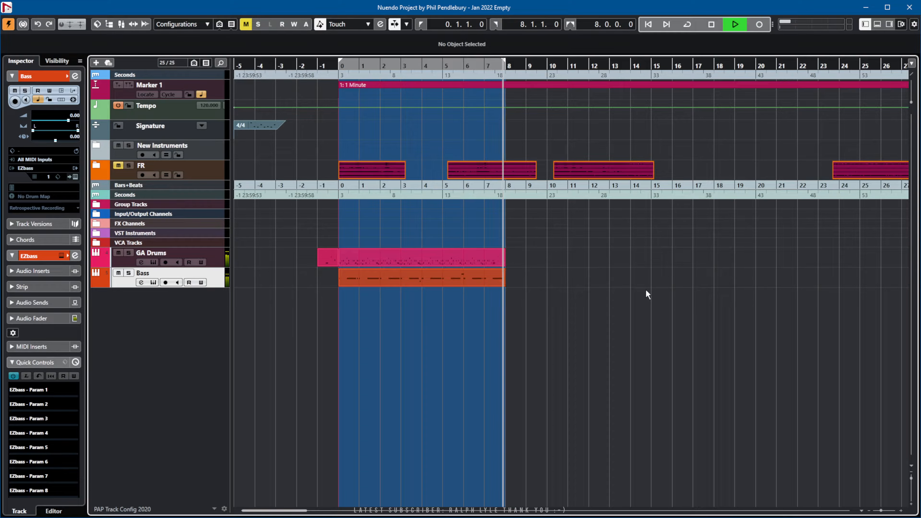
key("space")
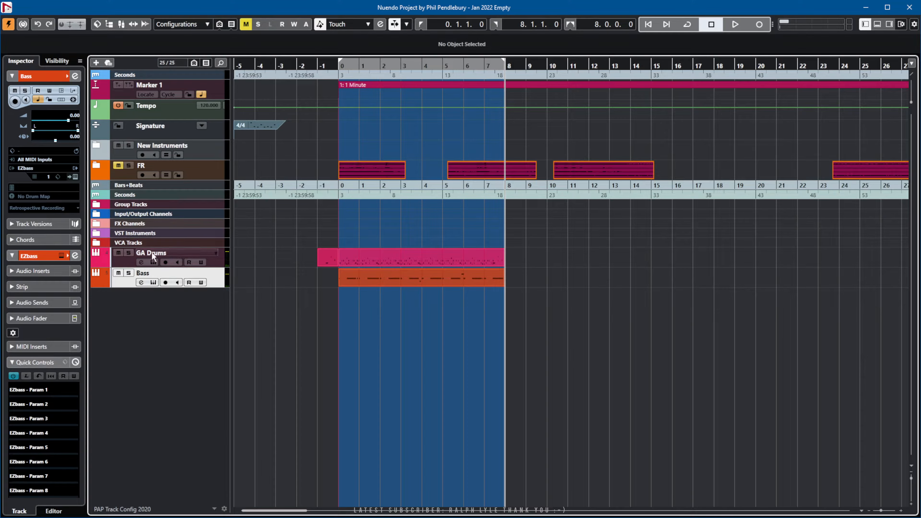
View Groove Agent SE on the GA Drums track and check the Project Setup settings without changing them
left_click(153, 263)
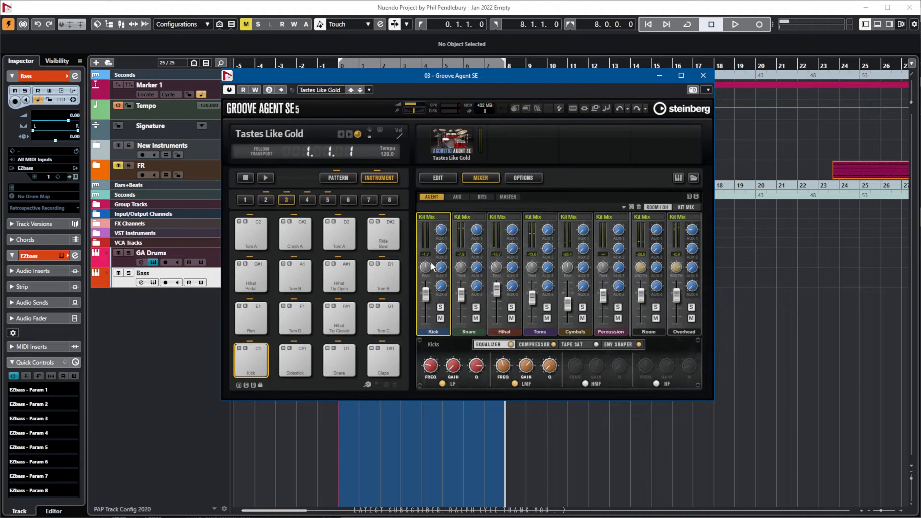
left_click_drag(448, 74, 788, 136)
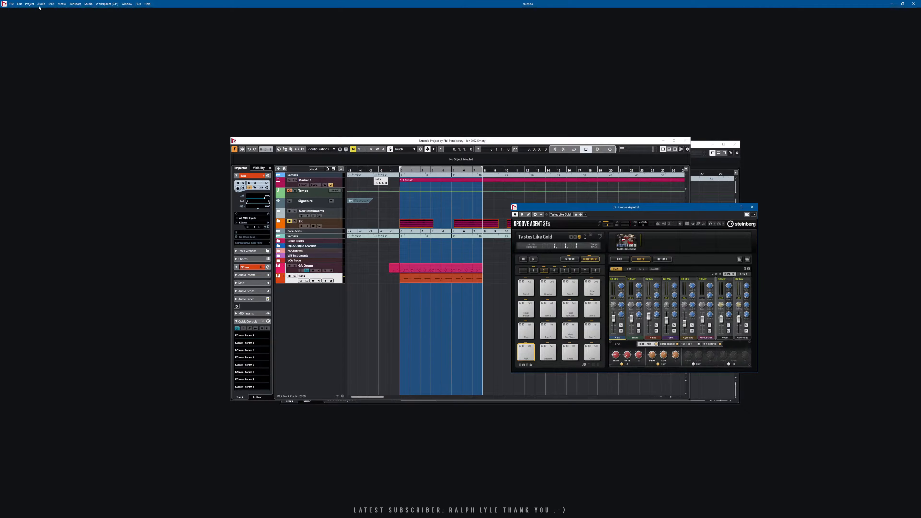
left_click(30, 4)
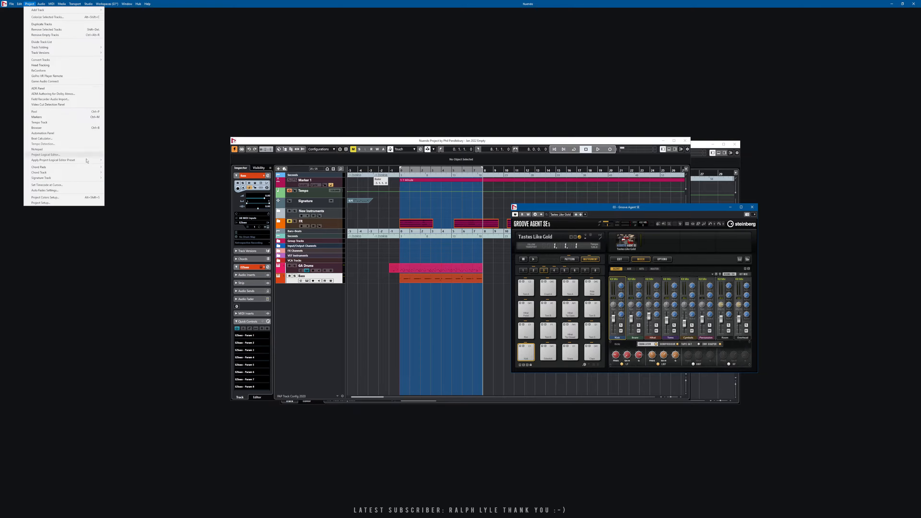
left_click(40, 203)
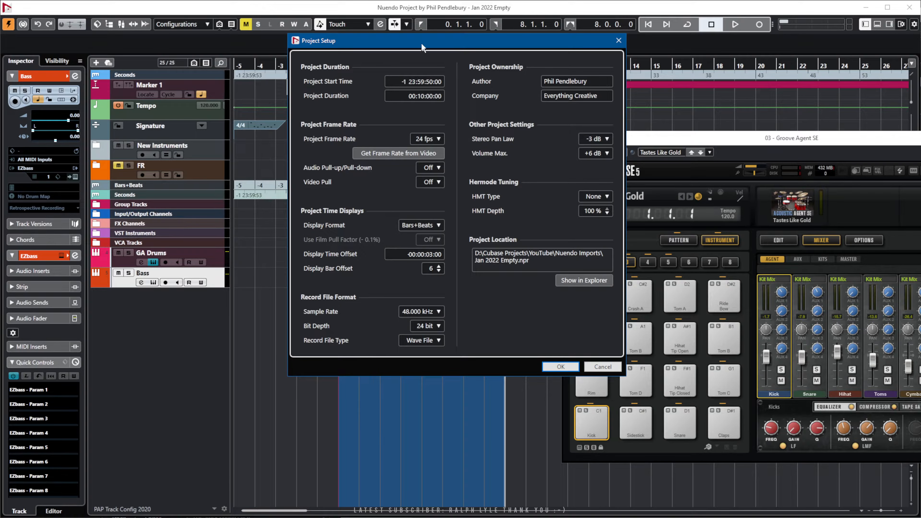
left_click_drag(422, 42, 562, 69)
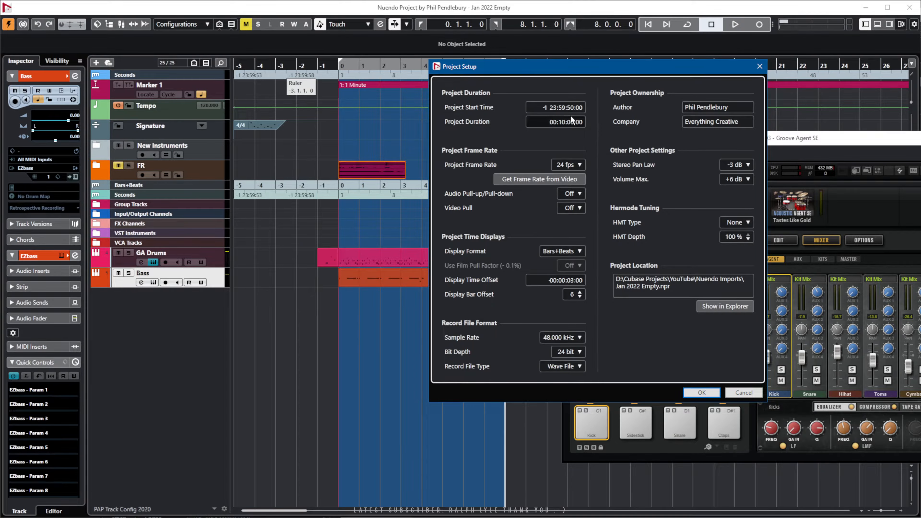
left_click(738, 395)
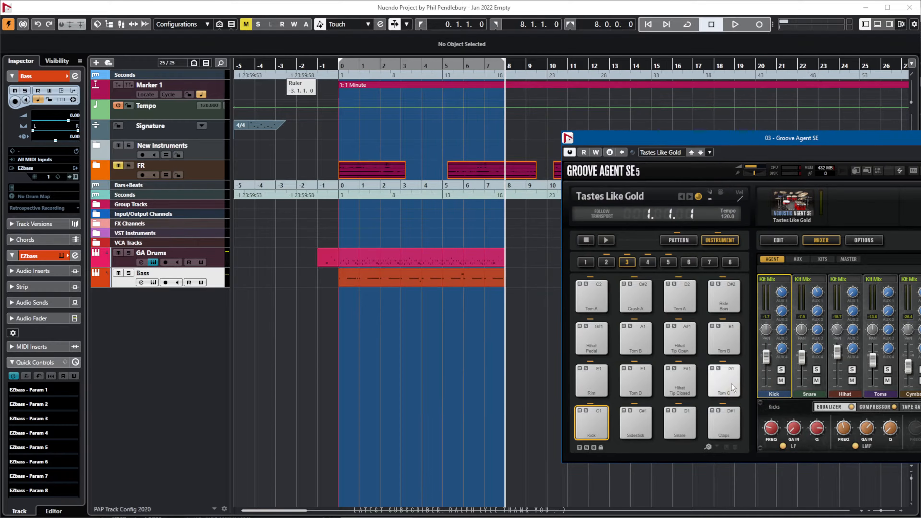
Return to the Jan 2022 Empty project window, play the imported drums and bass briefly, and stop
left_click(516, 338)
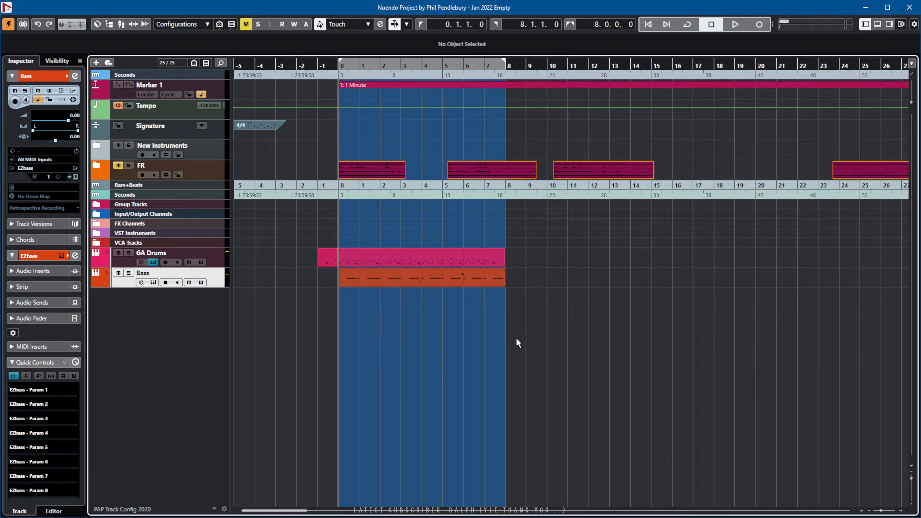
key("space")
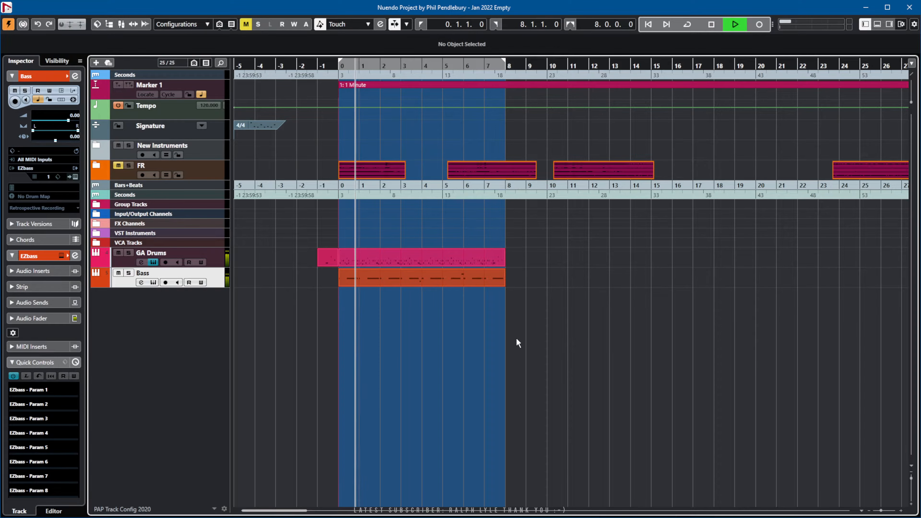
key("space")
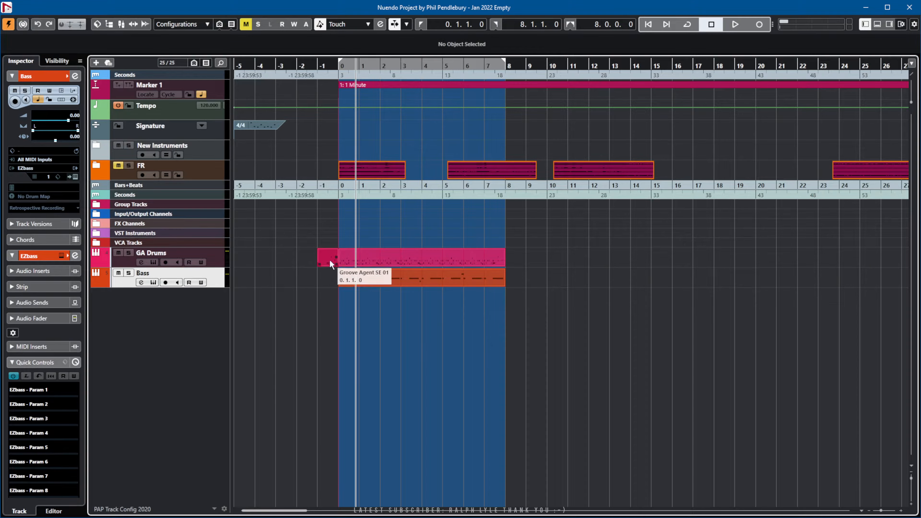
Delete the imported GA Drums and Bass tracks from the Jan 2022 Empty project
left_click(123, 261)
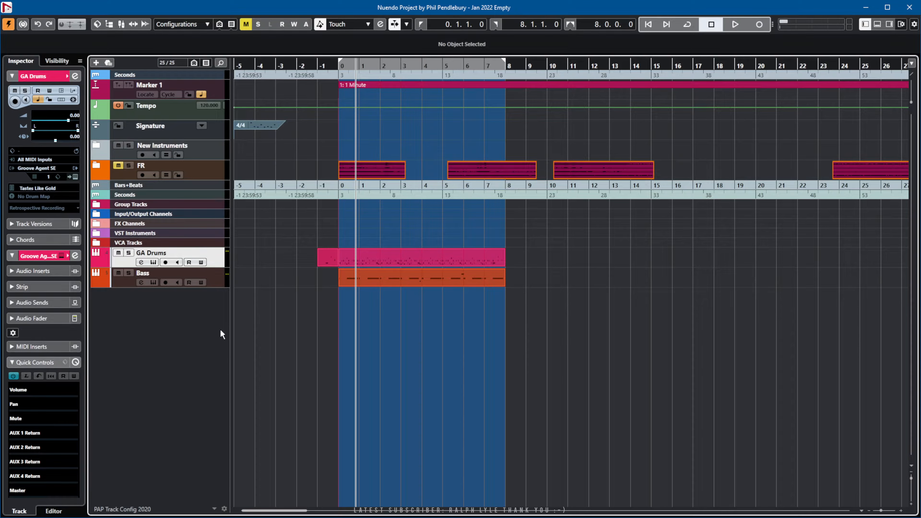
key("Delete")
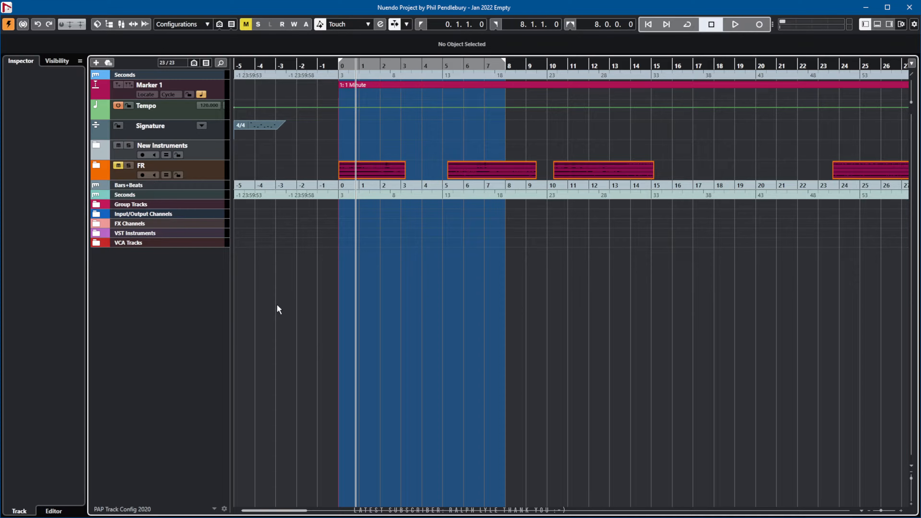
left_click(195, 336)
Expand the New Instruments folder and examine its New Drummer and Keys Bass tracks, leaving New Drummer selected
left_click(96, 148)
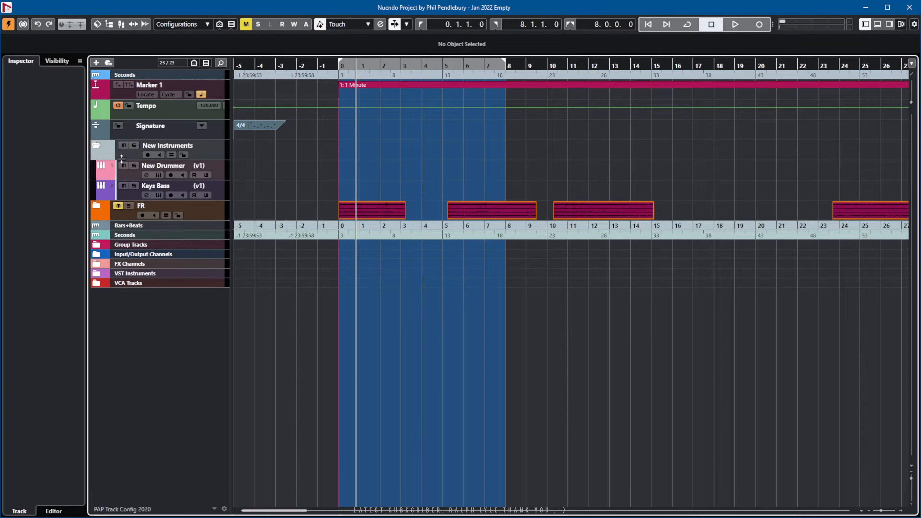
left_click(131, 174)
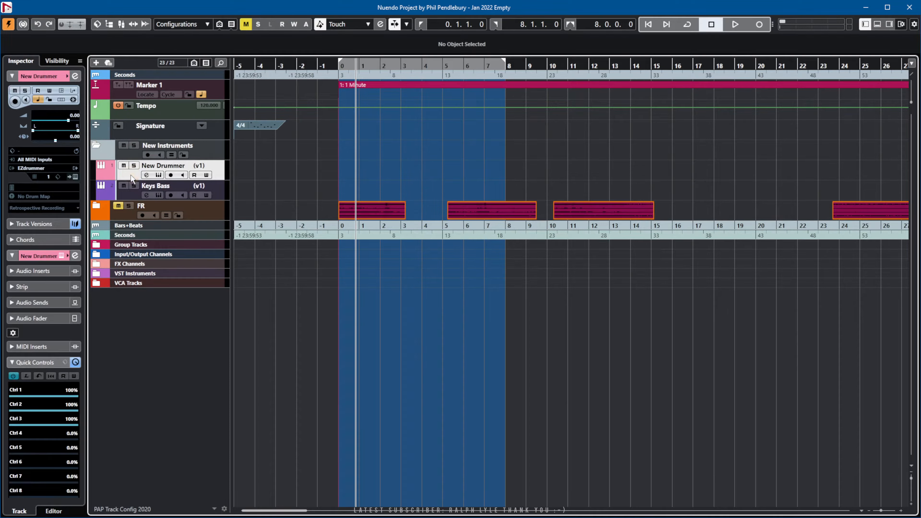
left_click(128, 192)
left_click(155, 175)
left_click(183, 175)
left_click(184, 174)
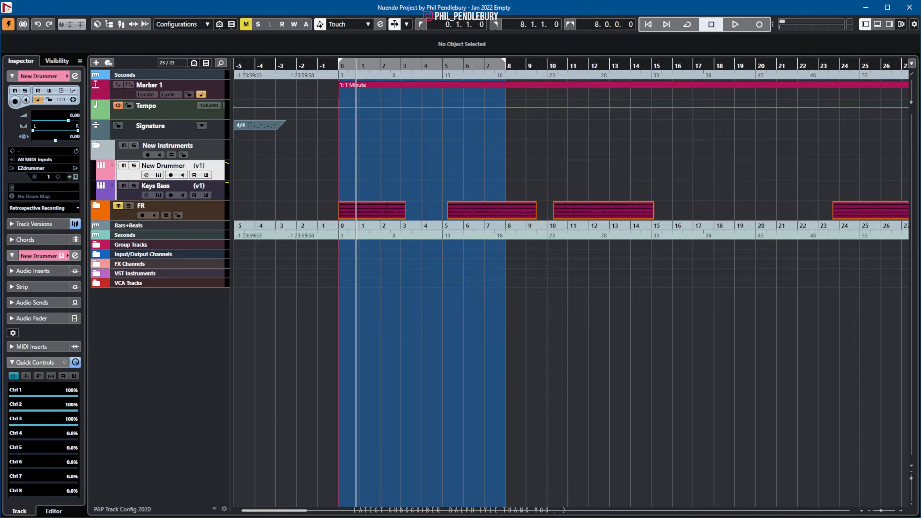
Start importing tracks from Jan 2022 Music MIDI.npr, try selecting all source tracks, and leave them all deselected
key("ctrl+shift+i")
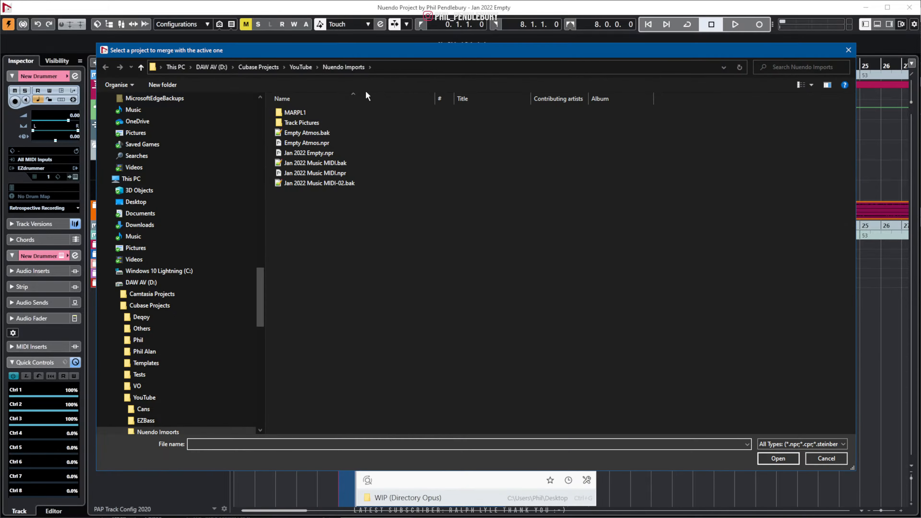
left_click(342, 173)
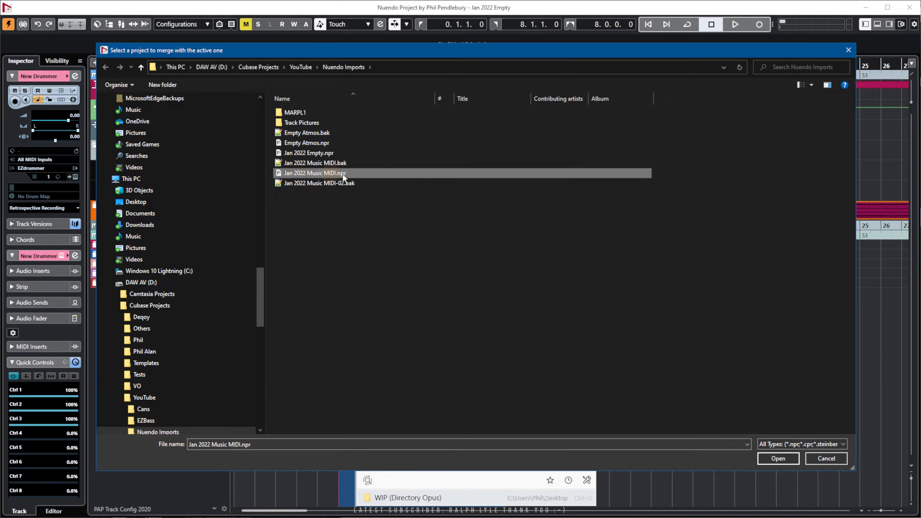
left_click(777, 459)
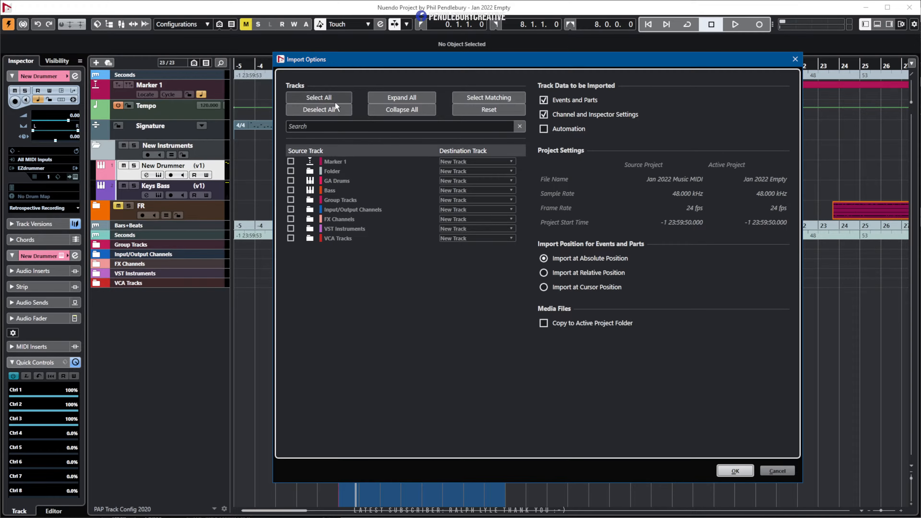
left_click(325, 98)
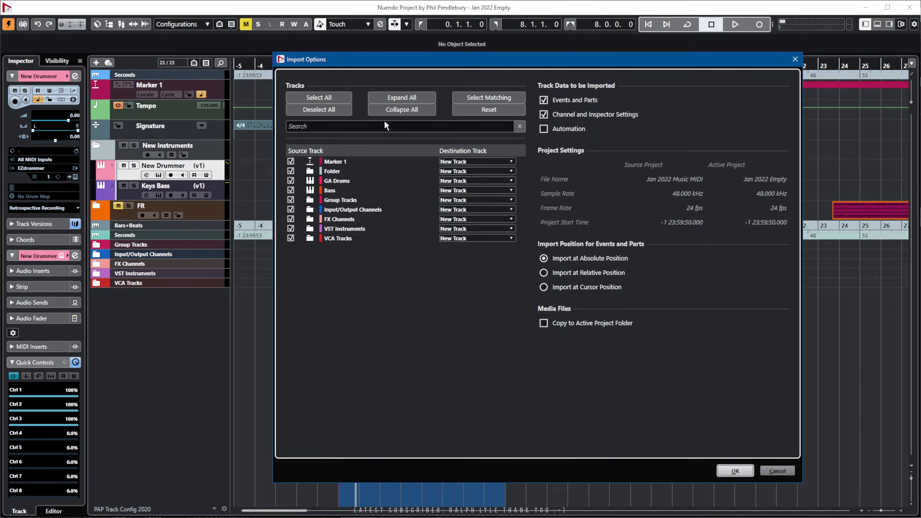
left_click(325, 111)
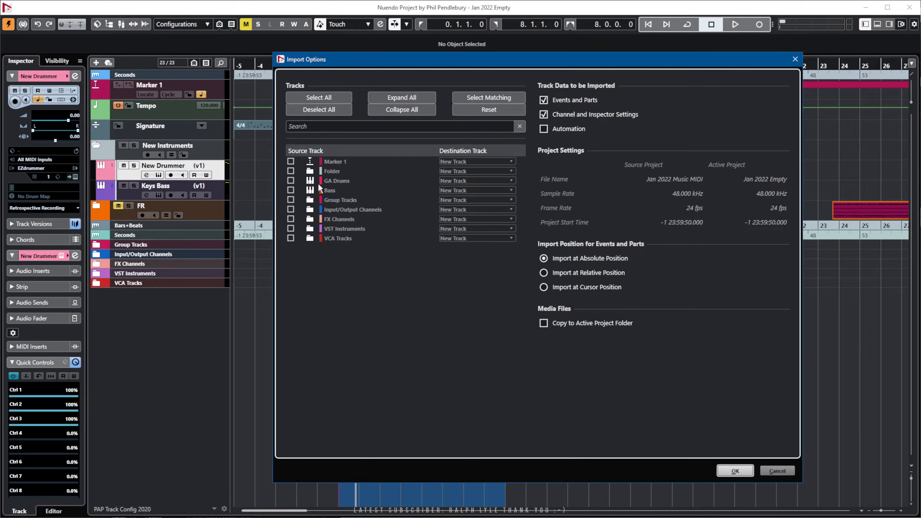
Import GA Drums into New Drummer and Bass into Keys Bass at absolute position, excluding channel and inspector settings
left_click(290, 180)
left_click(289, 189)
left_click(468, 181)
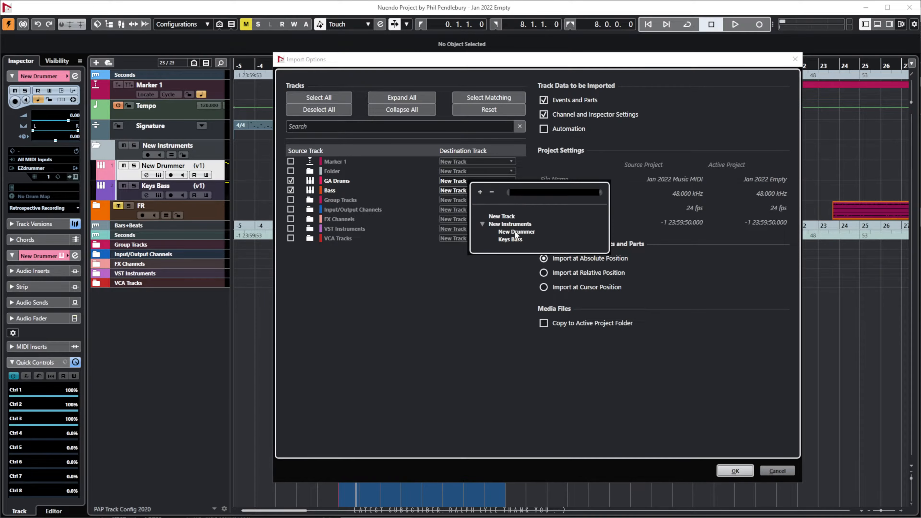
left_click(516, 232)
left_click(467, 189)
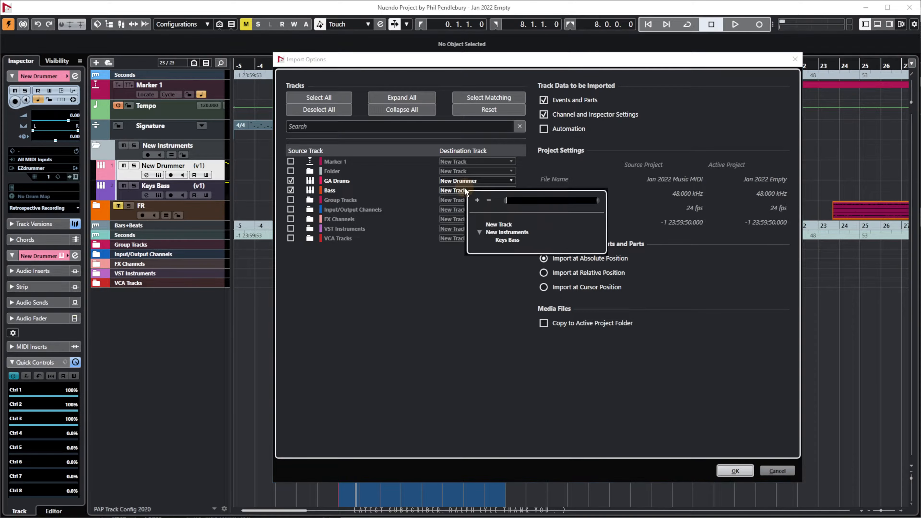
left_click(505, 240)
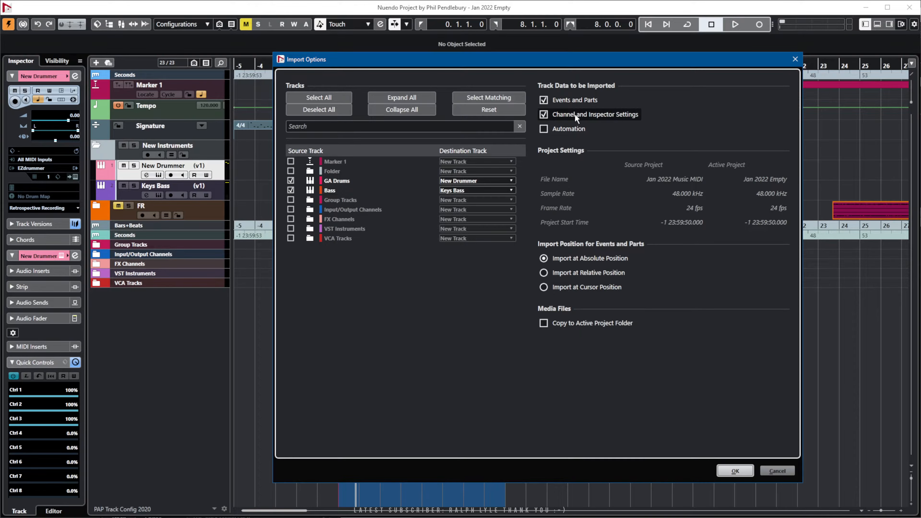
left_click(543, 114)
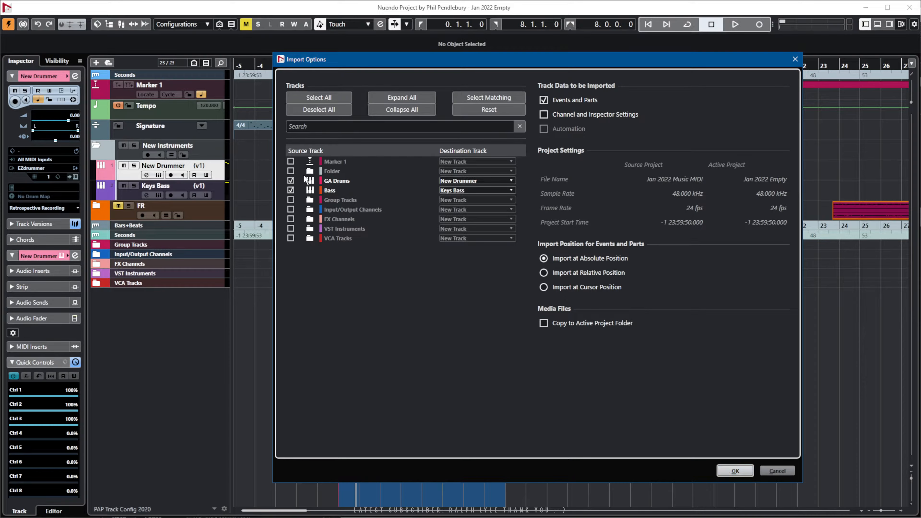
left_click(735, 472)
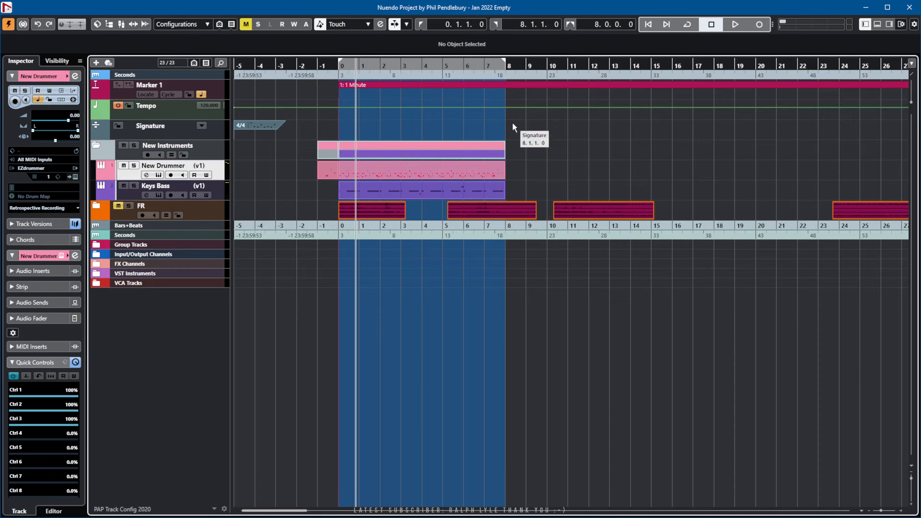
Play the imported parts from near their start, view the Keys Bass part's notes in the key editor, and close it
key("KP_Subtract")
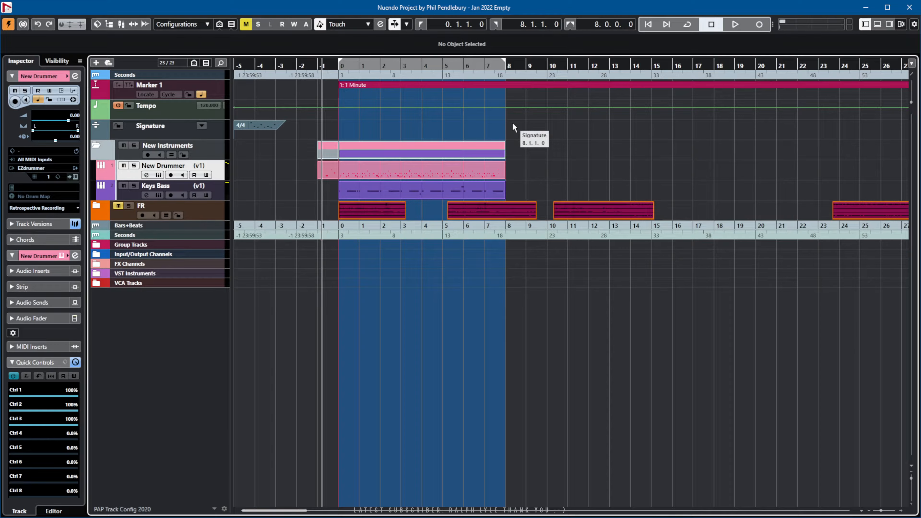
key("space")
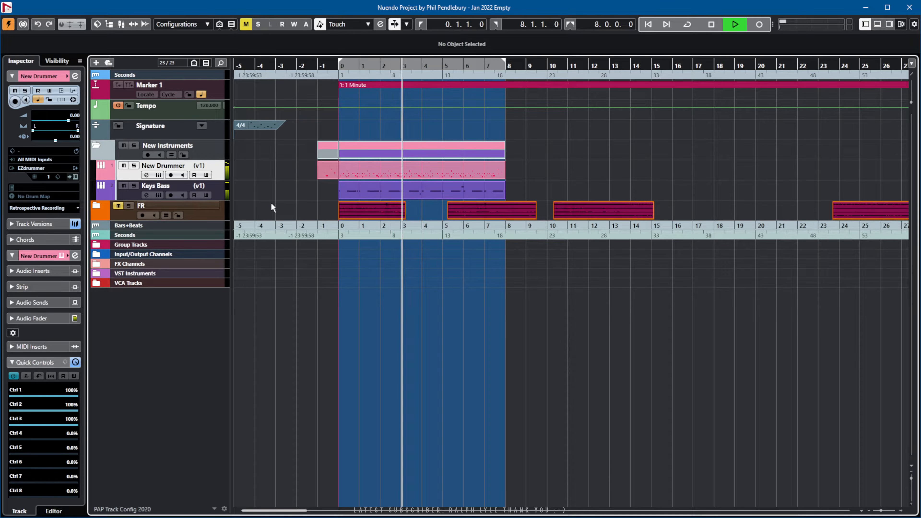
double_click(420, 189)
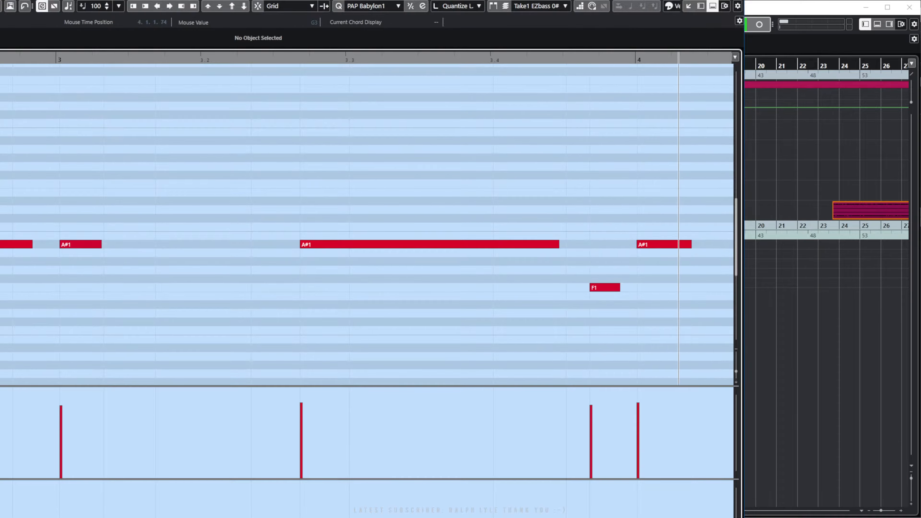
key("Return")
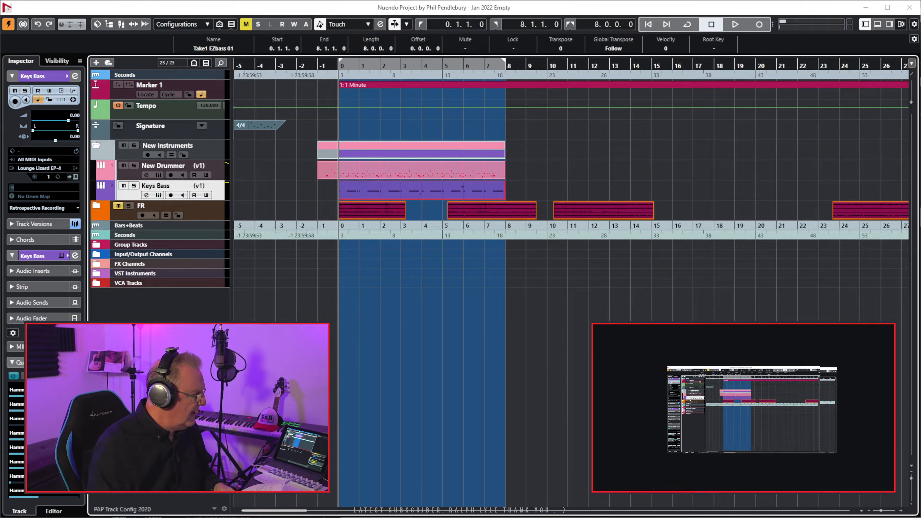
Switch to Directory Opus, run the Filenames and markers application from its desktop folder, examine its window, and close it
key("alt+Tab")
left_click(93, 285)
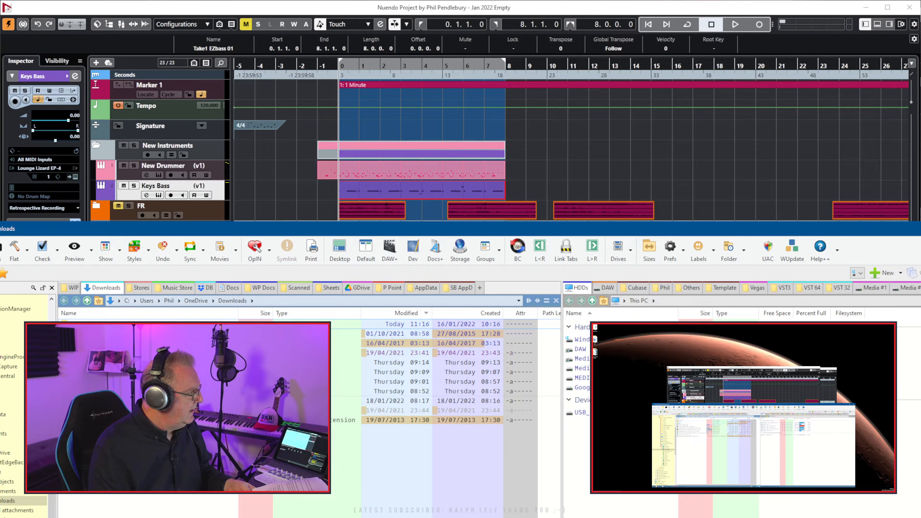
left_click(69, 288)
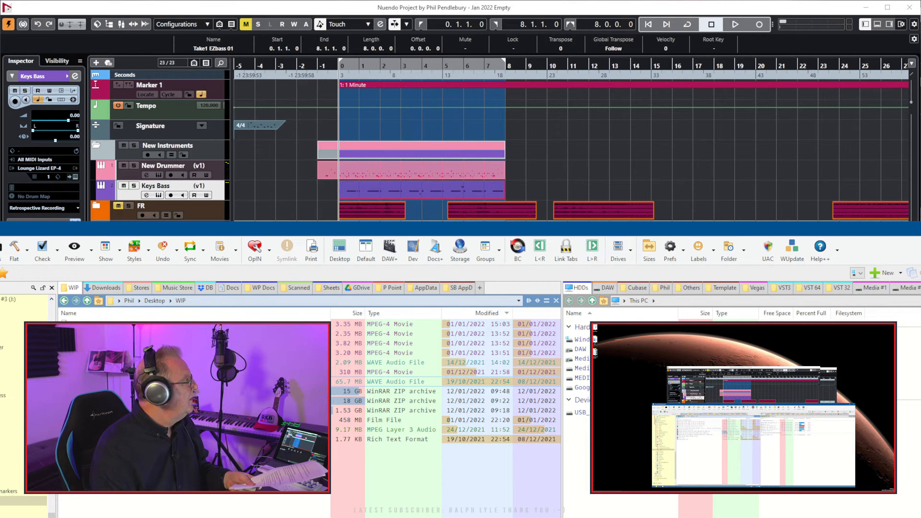
double_click(595, 352)
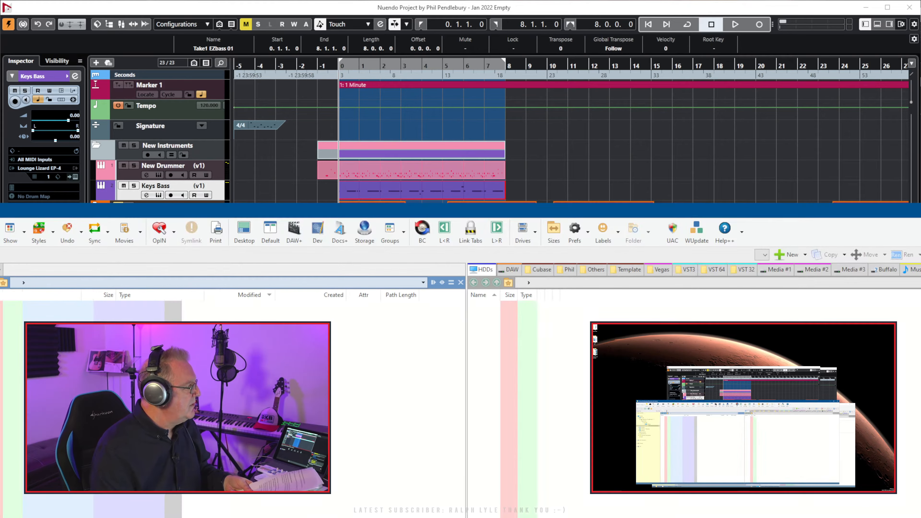
double_click(3, 316)
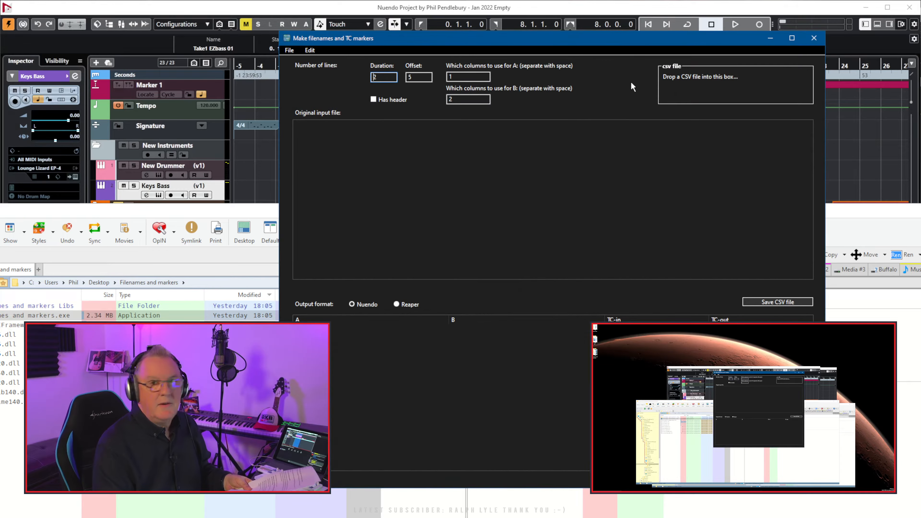
left_click_drag(526, 47, 484, 77)
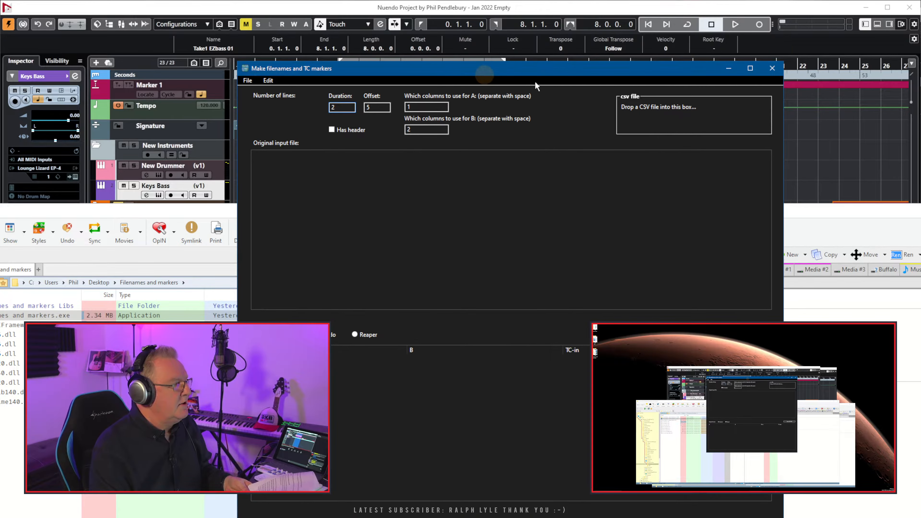
left_click(778, 68)
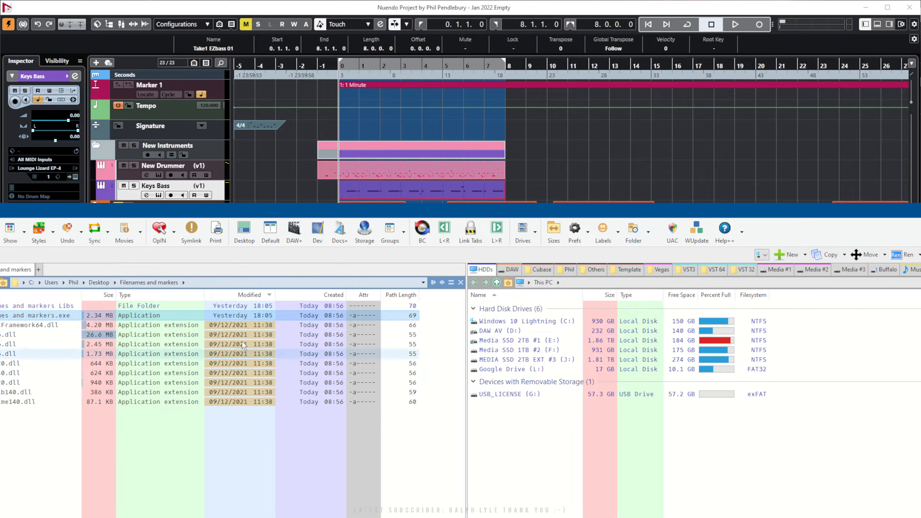
Return to the Jan 2022 Empty project in Nuendo, play the New Drummer and Keys Bass parts briefly, and stop
left_click(735, 411)
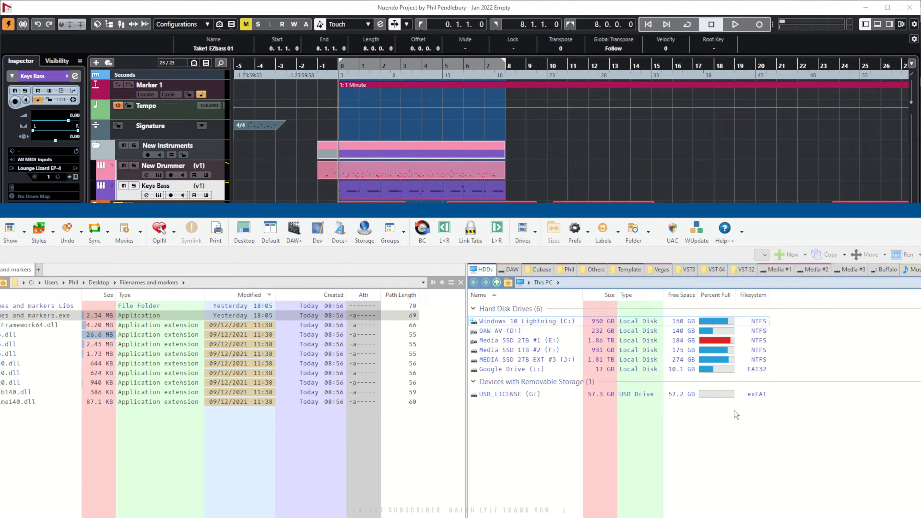
left_click(613, 10)
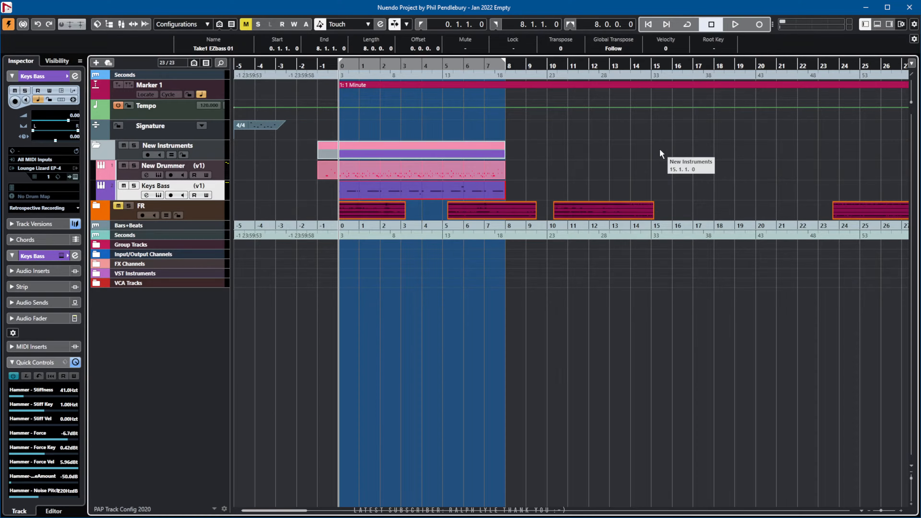
key("space")
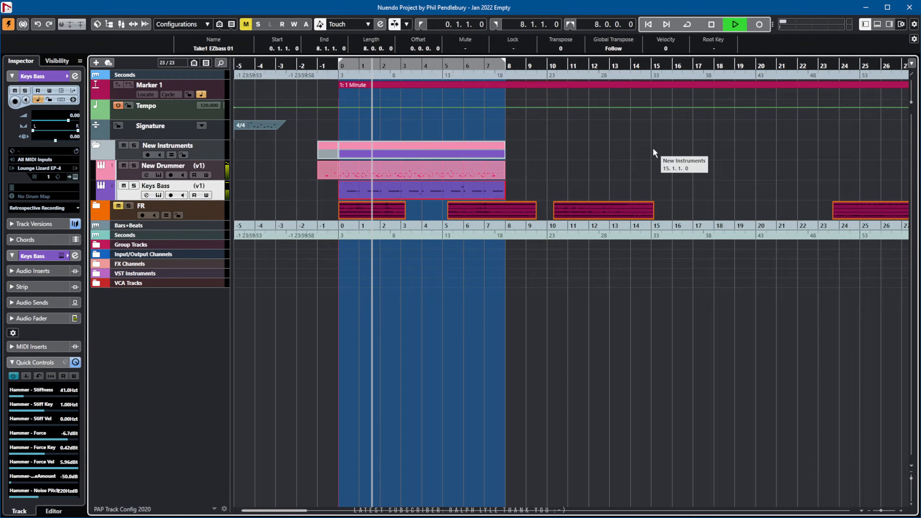
key("space")
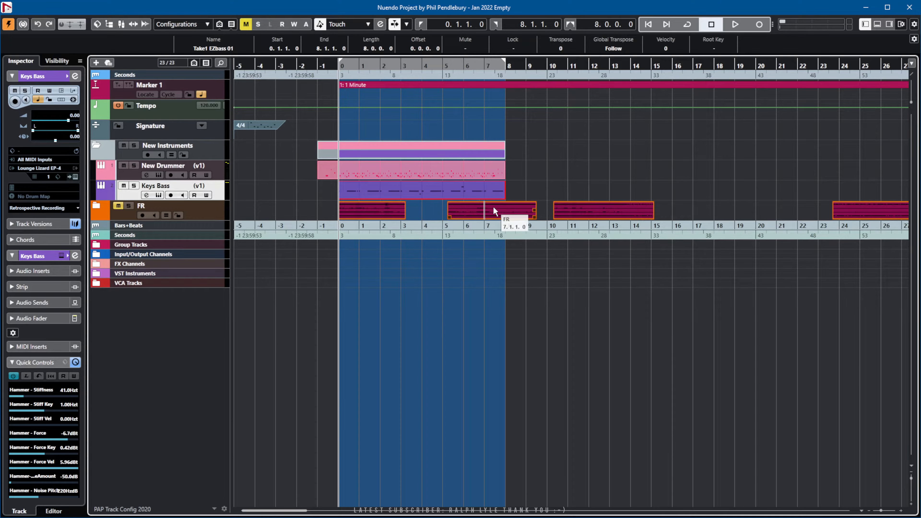
Delete the imported parts from New Drummer and Keys Bass, and collapse the New Instruments folder
key("Delete")
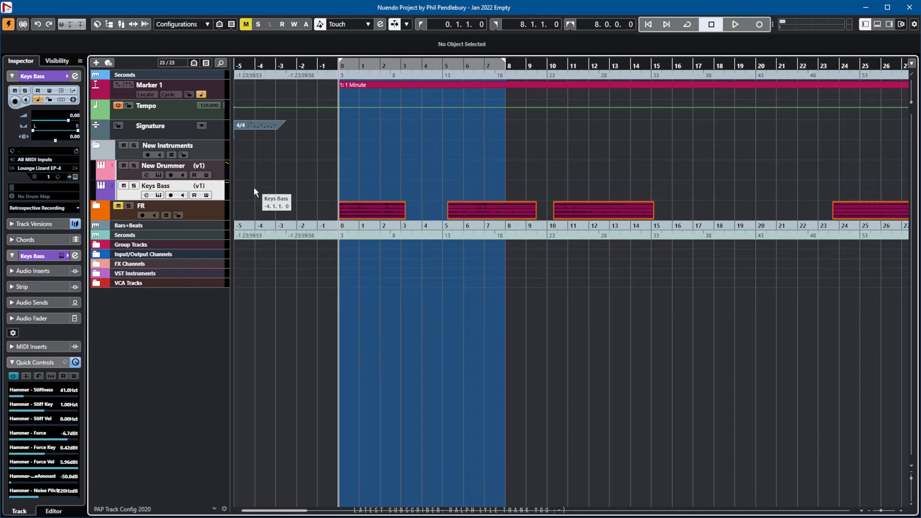
left_click(98, 147)
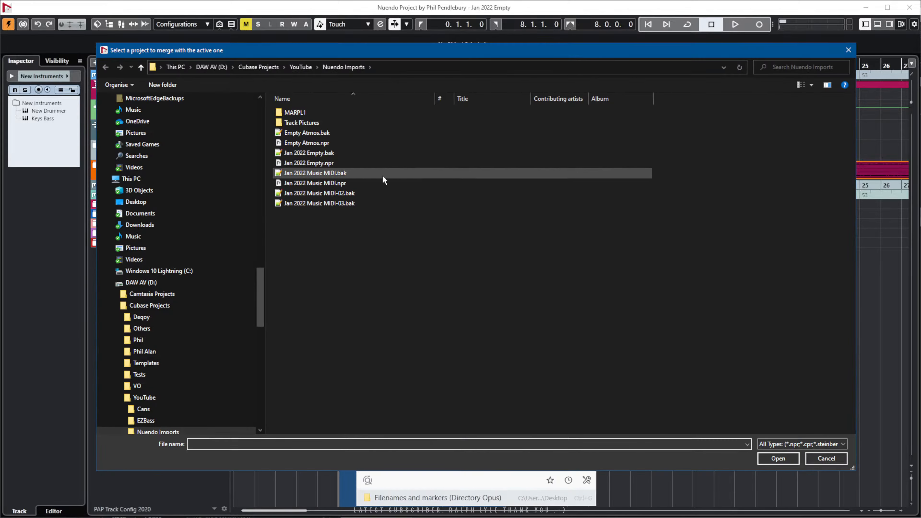
Choose Jan 2022 Music MIDI.npr as the track import source and reposition its import options dialog
left_click(332, 184)
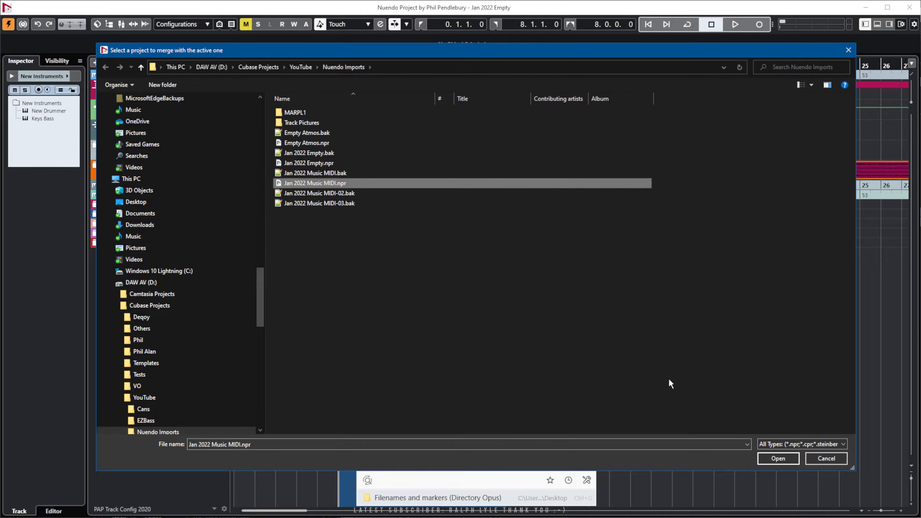
left_click(779, 459)
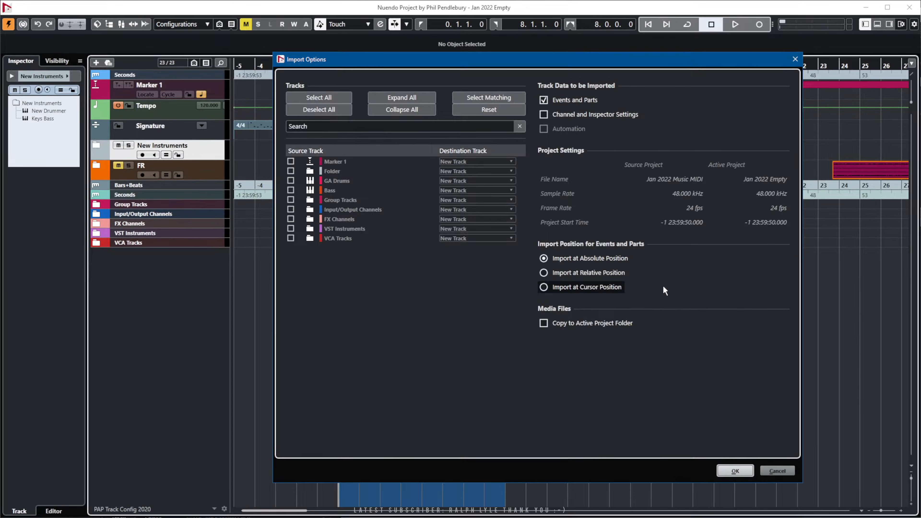
left_click_drag(556, 59, 780, 64)
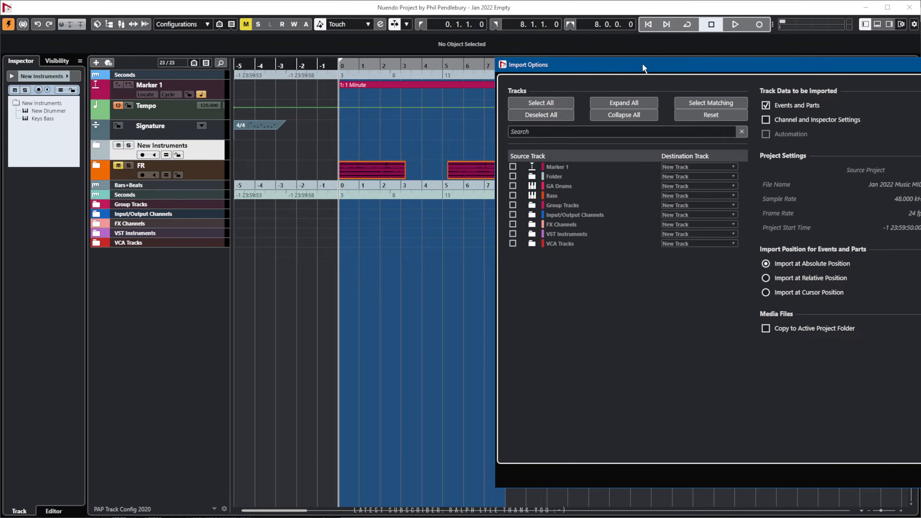
left_click_drag(643, 64, 442, 46)
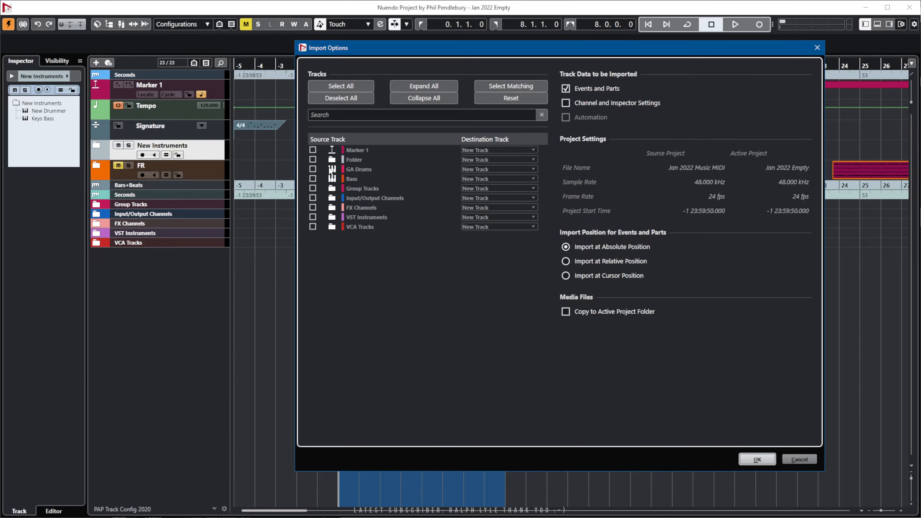
Import GA Drums and Bass as new tracks at relative position with channel and inspector settings, and undo the import
left_click(312, 169)
left_click(312, 180)
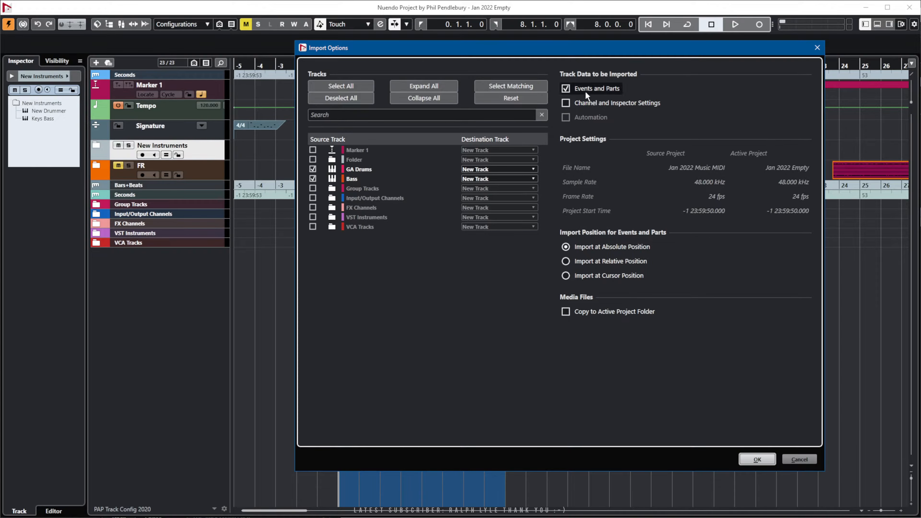
left_click(565, 104)
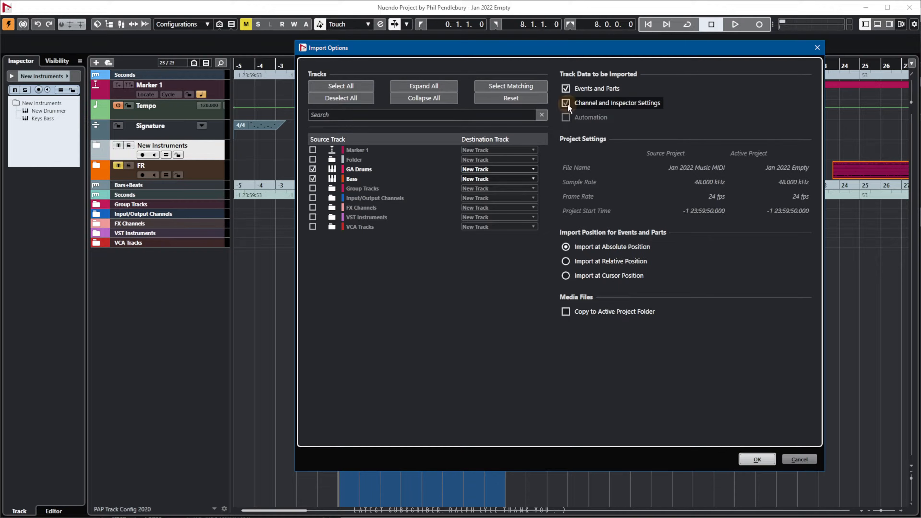
left_click(566, 262)
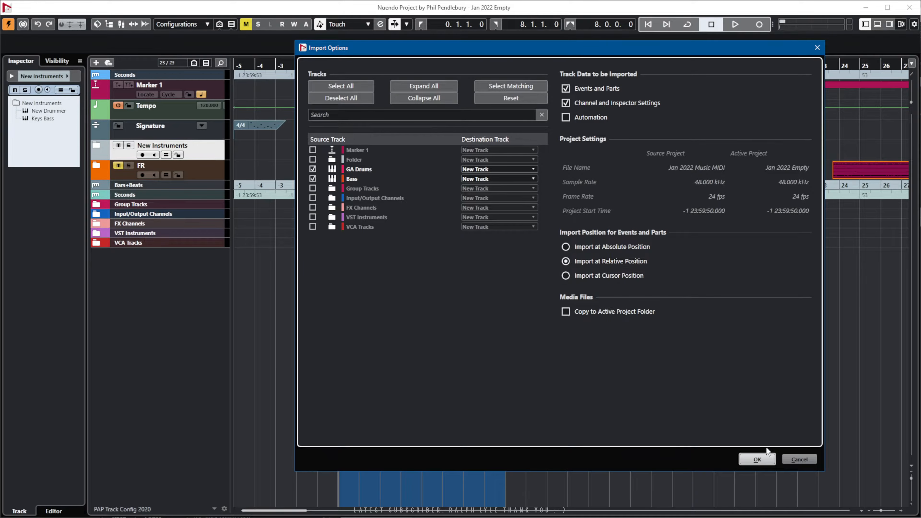
left_click(753, 458)
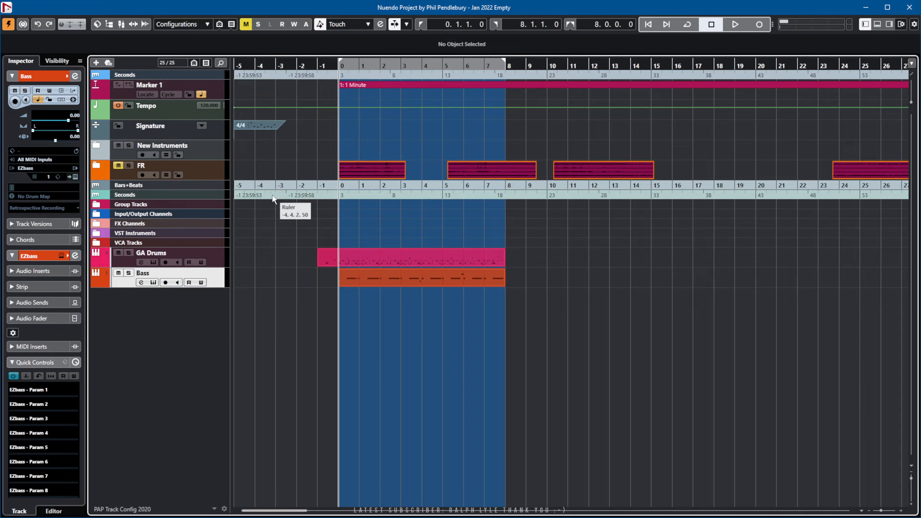
key("ctrl+z")
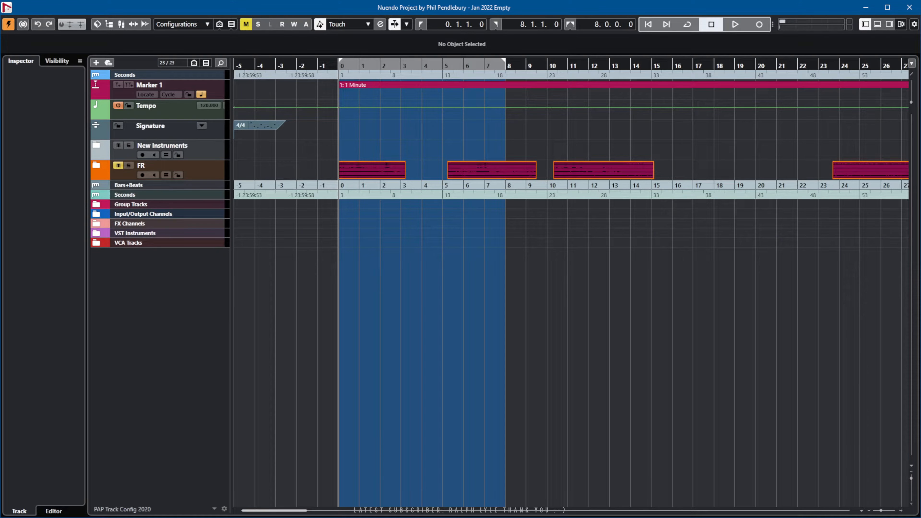
Choose Jan 2022 Music MIDI.npr as the track import source, set its import position to the cursor position, and cancel the import
key("ctrl+i")
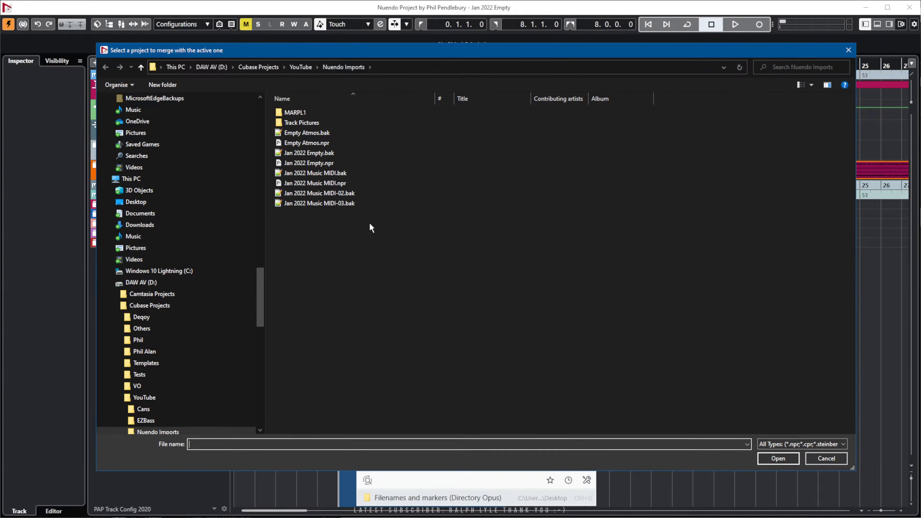
left_click(333, 180)
left_click(778, 458)
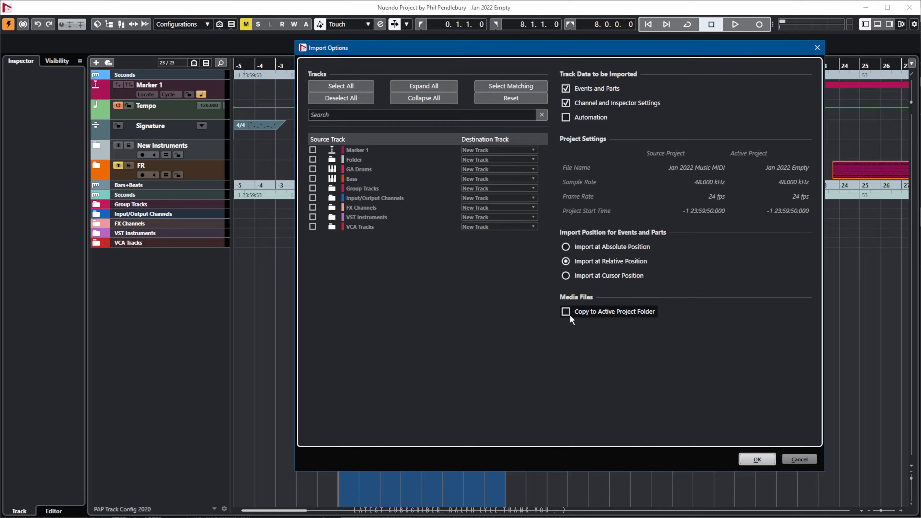
left_click(565, 275)
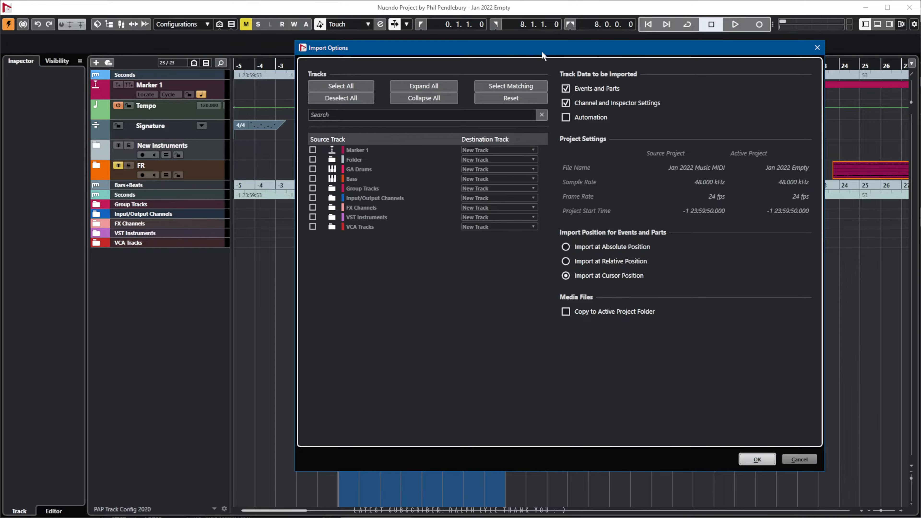
left_click_drag(541, 51, 551, 67)
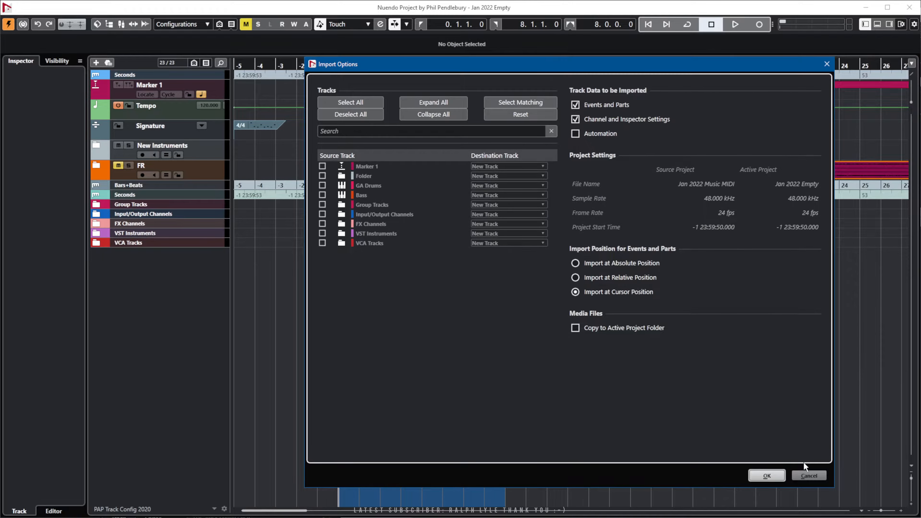
left_click(808, 475)
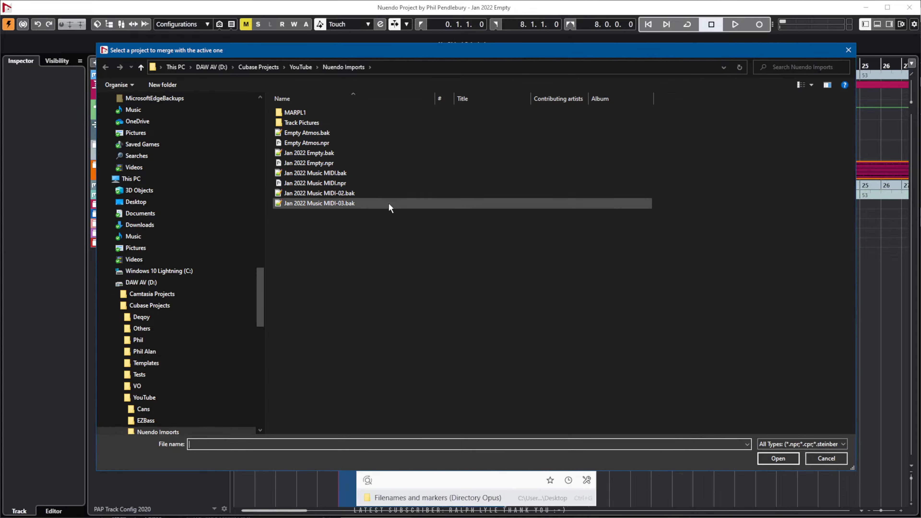
Import GA Drums and Bass from Jan 2022 Music MIDI.npr as new tracks at the cursor position with channel and inspector settings
double_click(318, 182)
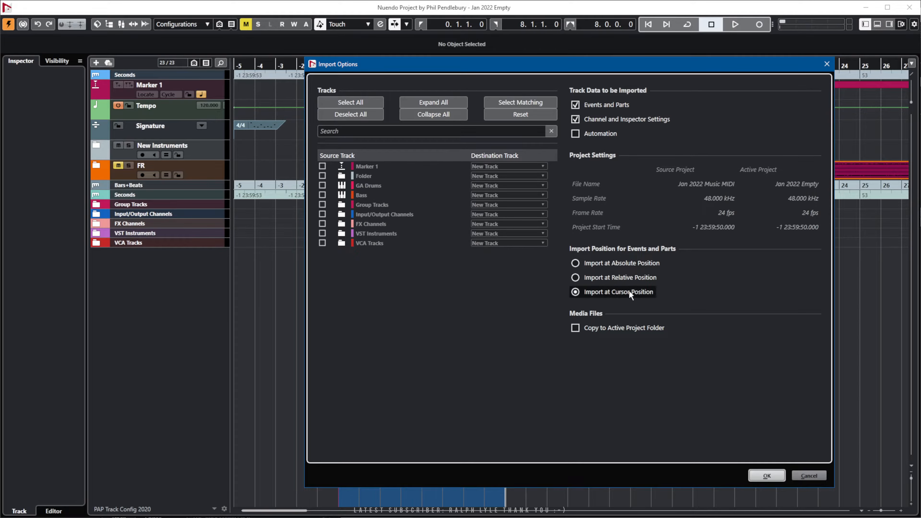
left_click_drag(489, 67, 423, 54)
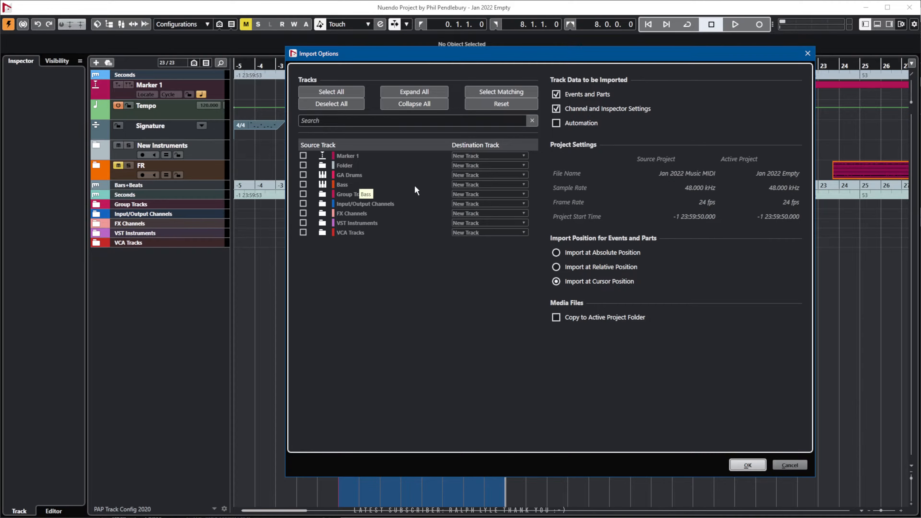
left_click(303, 175)
left_click(303, 185)
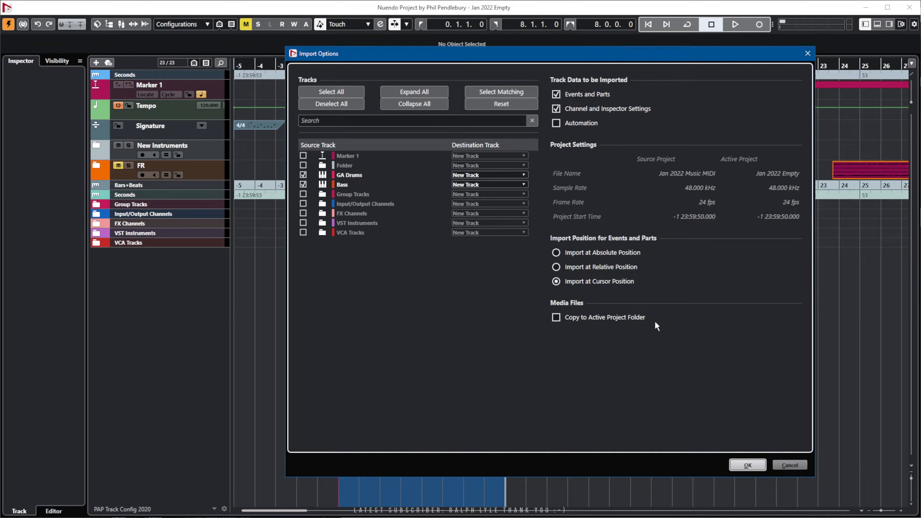
left_click(751, 465)
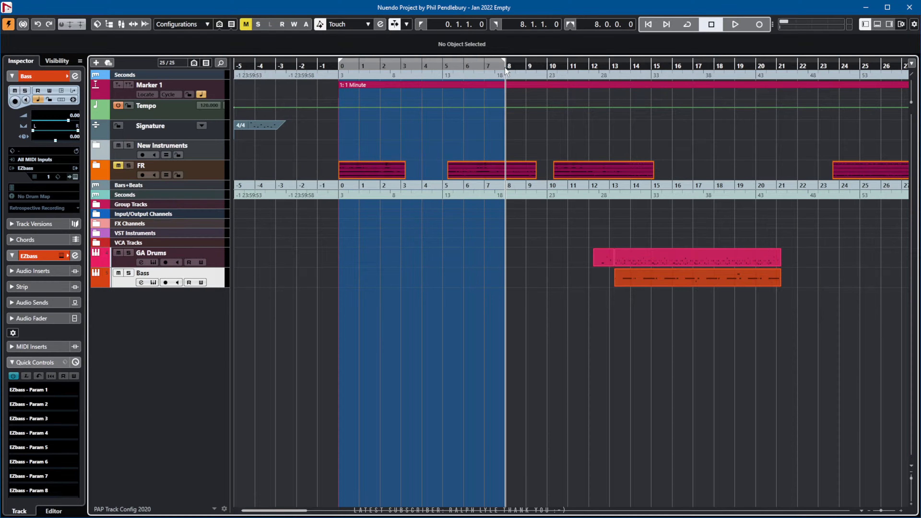
Place the project cursor at the start of the Bass part near bar 13, and return it to bar 8
left_click(610, 67)
left_click(616, 66)
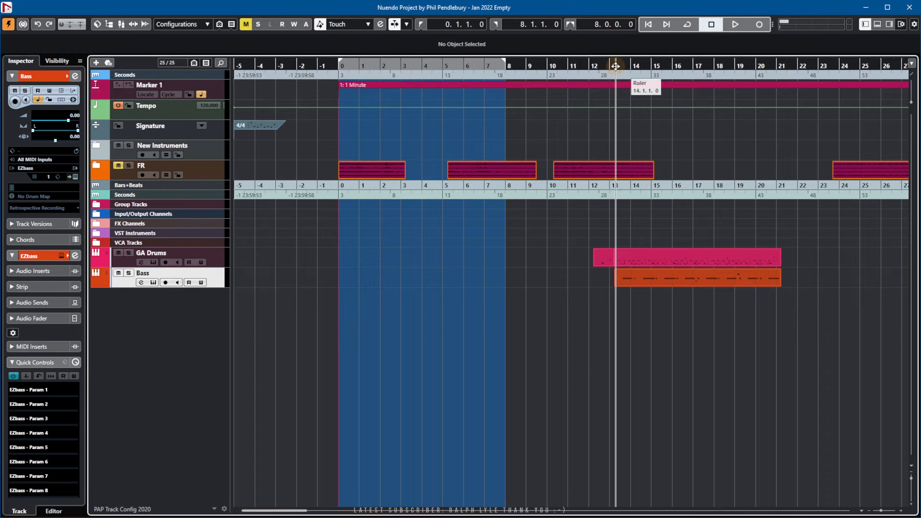
left_click(505, 67)
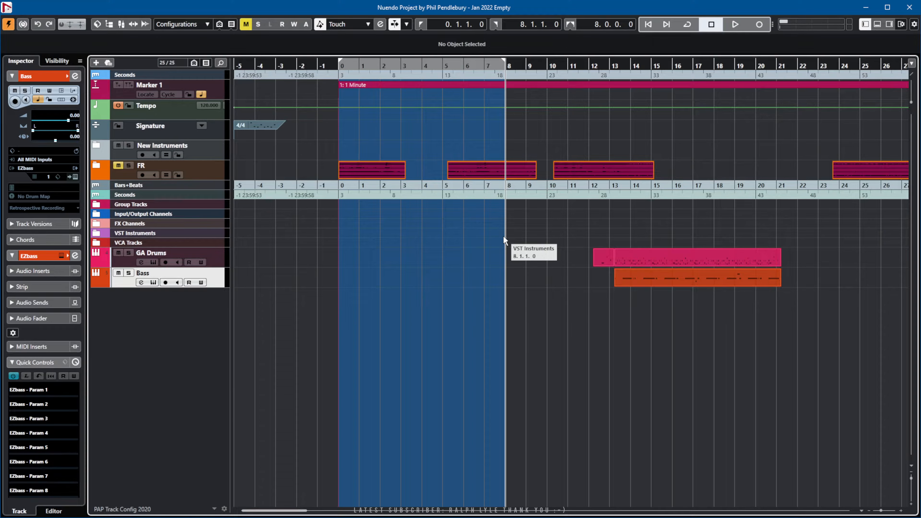
Locate the project cursor at the start of the imported GA Drums parts, select the imported parts, and undo the import
left_click_drag(613, 229, 753, 335)
left_click(691, 309)
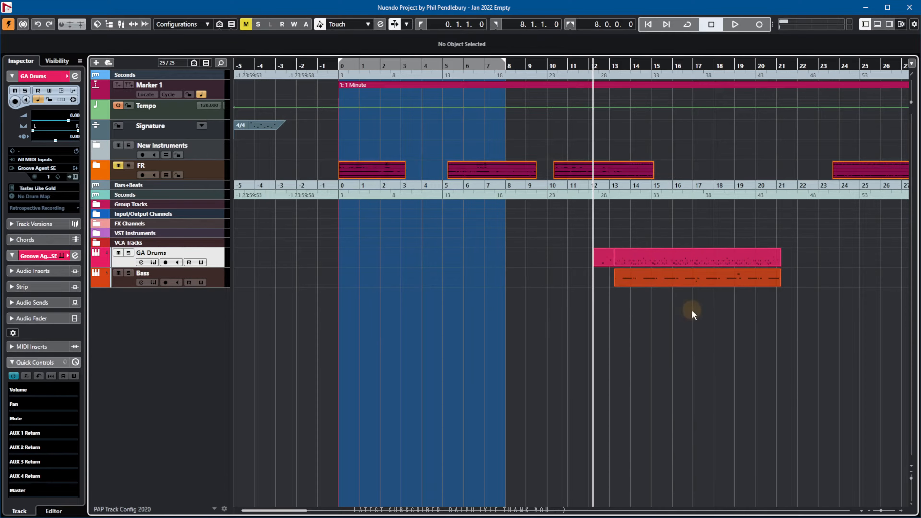
left_click(653, 271)
left_click(621, 259)
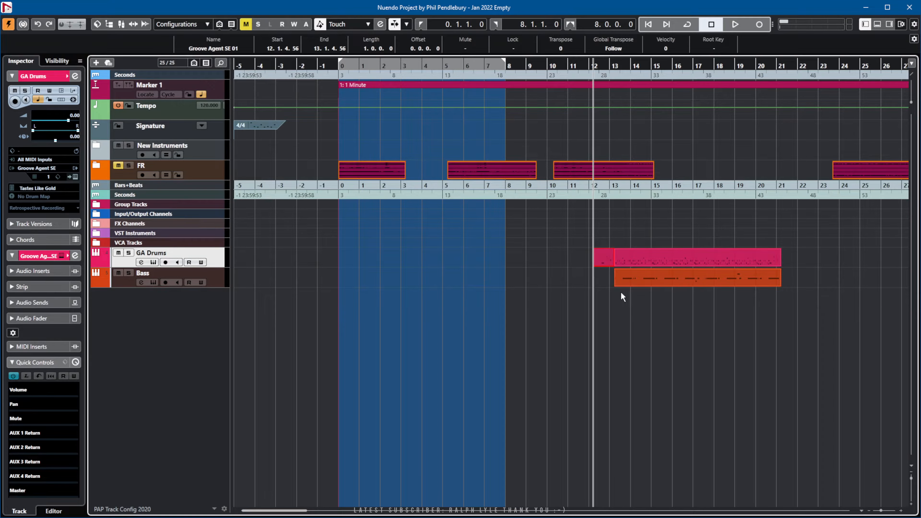
left_click(614, 320)
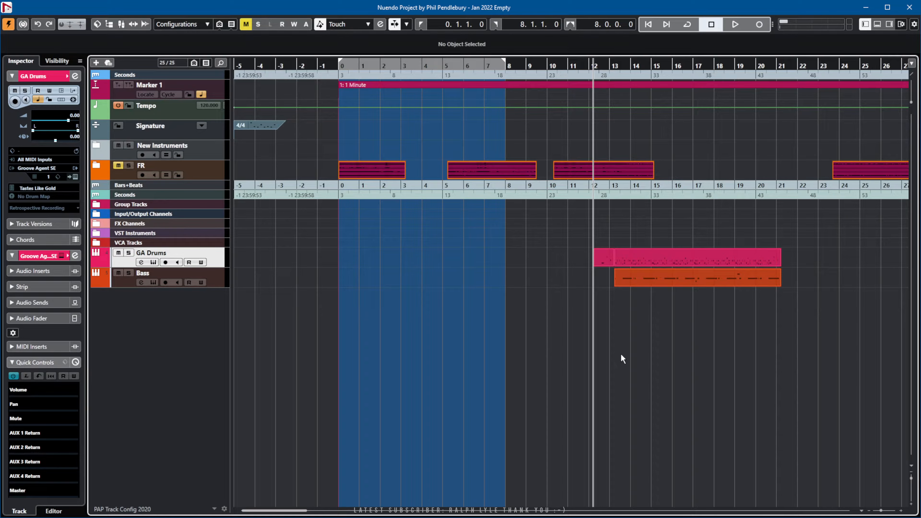
left_click_drag(574, 246, 767, 337)
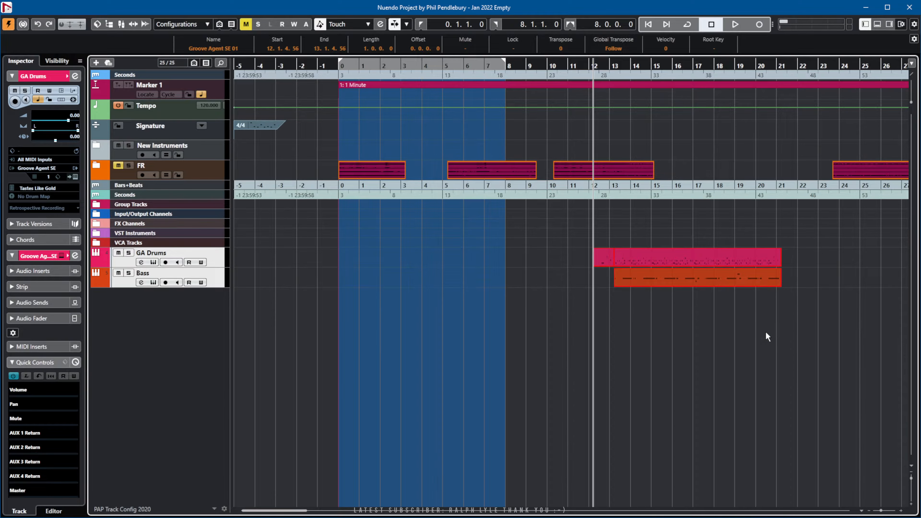
key("ctrl+z")
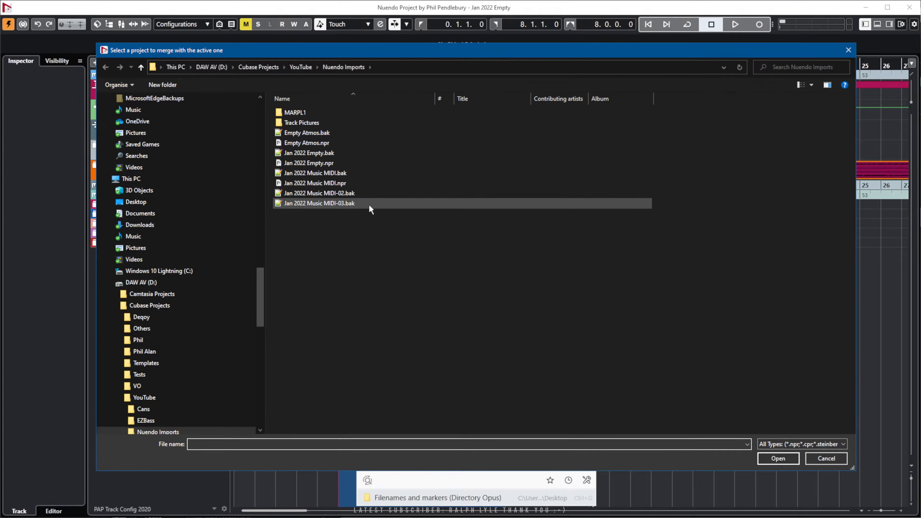
Choose Jan 2022 Music MIDI.npr as the import source again, select and deselect all source tracks, and expand the track list
left_click(322, 182)
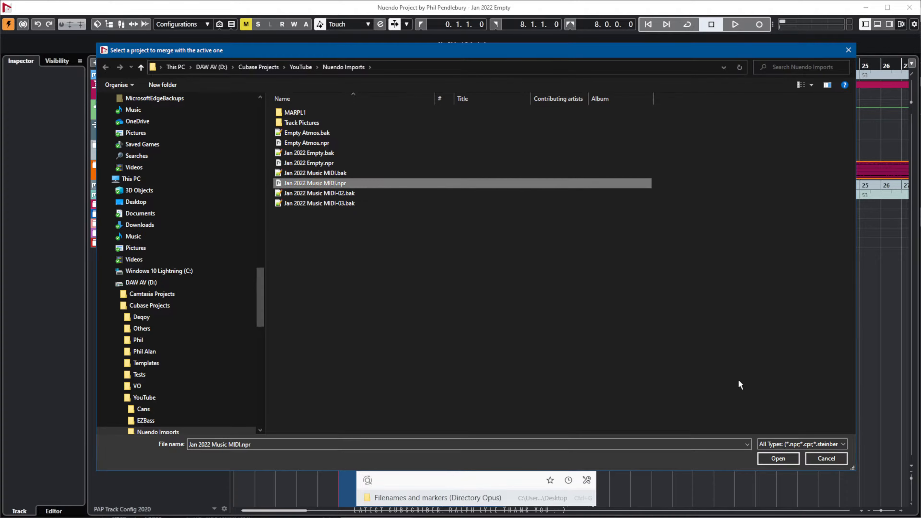
left_click(775, 457)
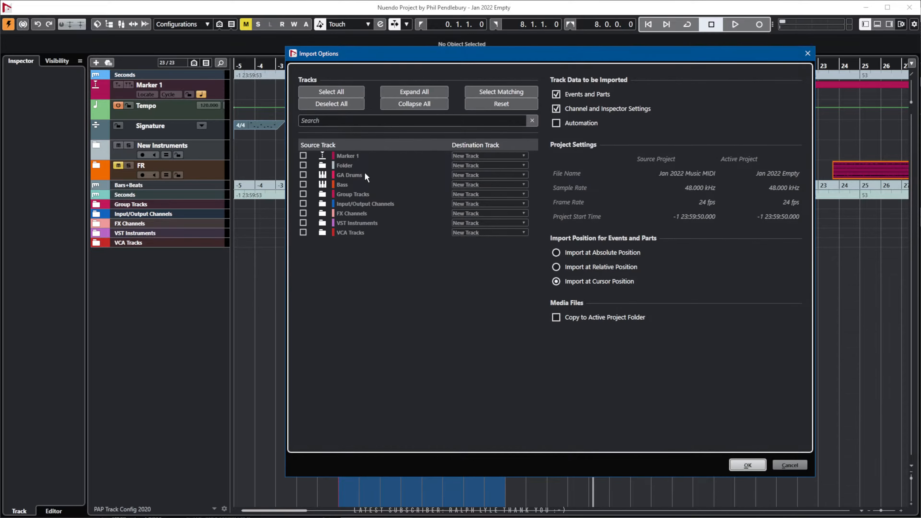
left_click(335, 92)
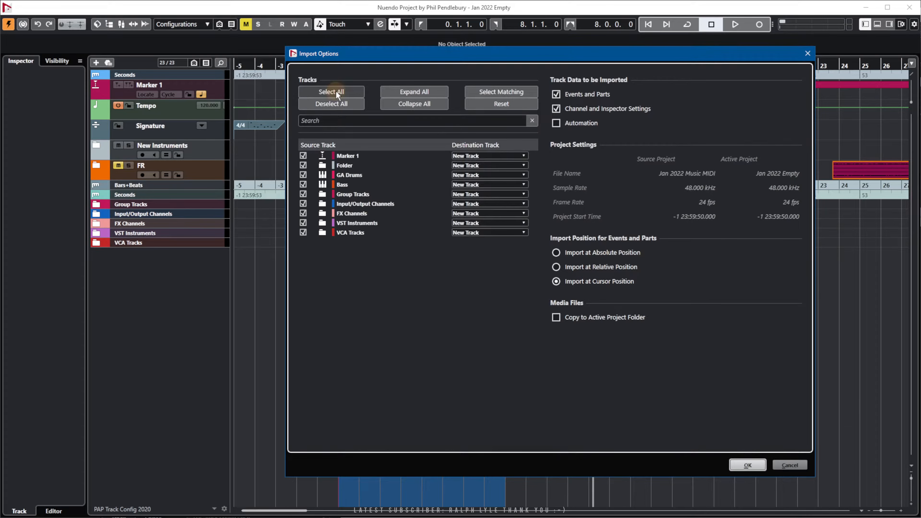
left_click(334, 108)
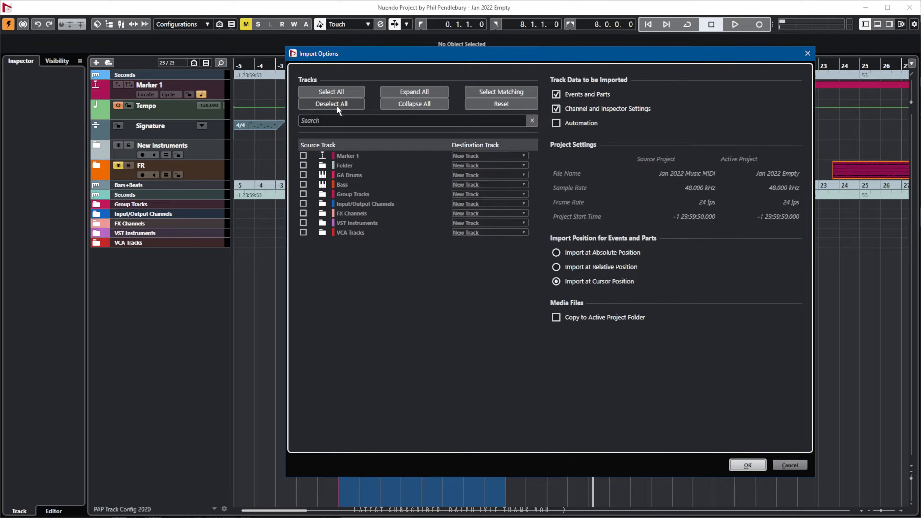
left_click(407, 91)
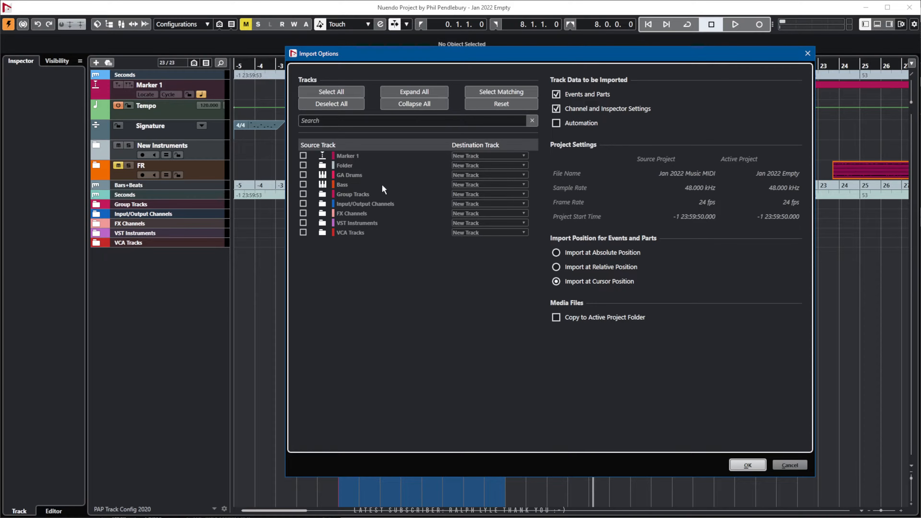
Filter the source tracks by "bass" and clear the search
left_click(405, 122)
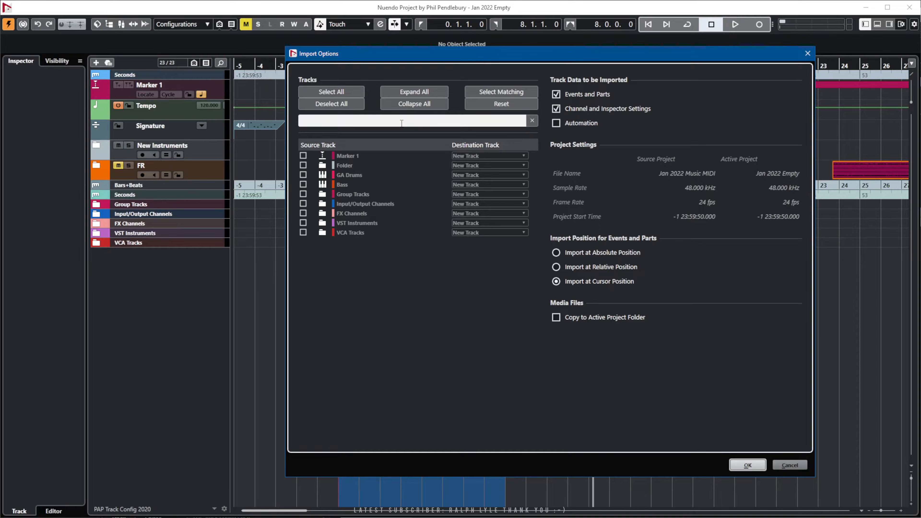
type("bass")
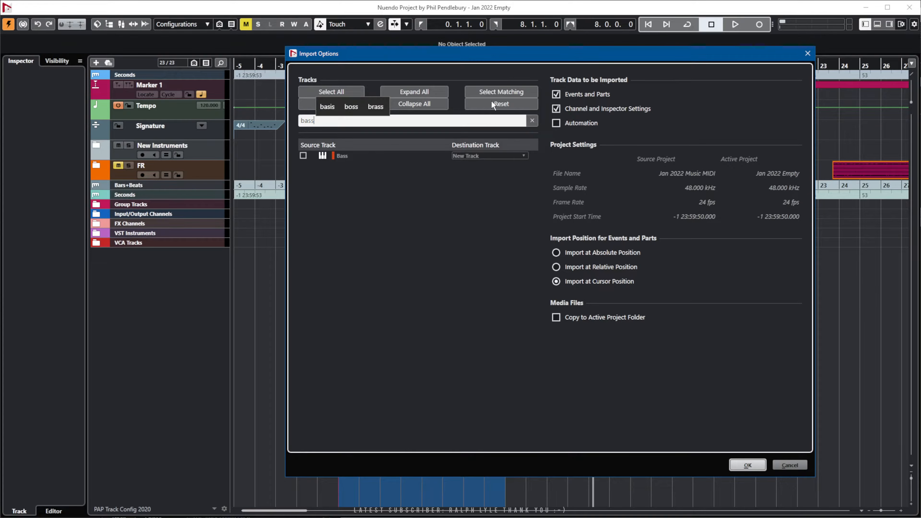
left_click(532, 121)
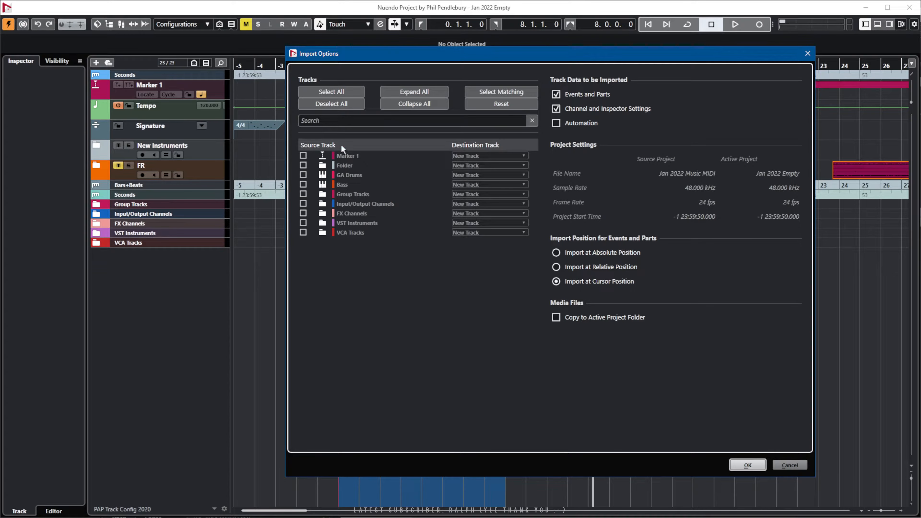
Select Bass and GA Drums for import and review the destination track choices for GA Drums, keeping New Track
left_click(303, 184)
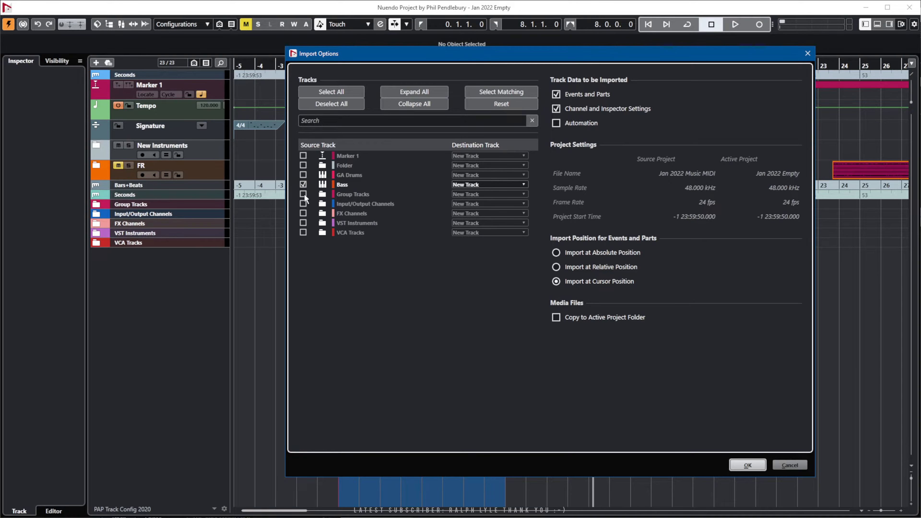
left_click(301, 175)
left_click(479, 175)
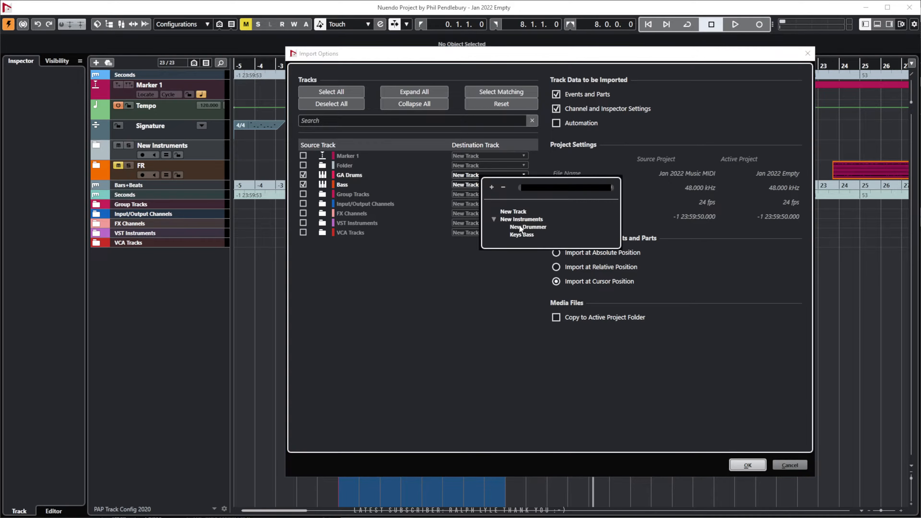
left_click(441, 275)
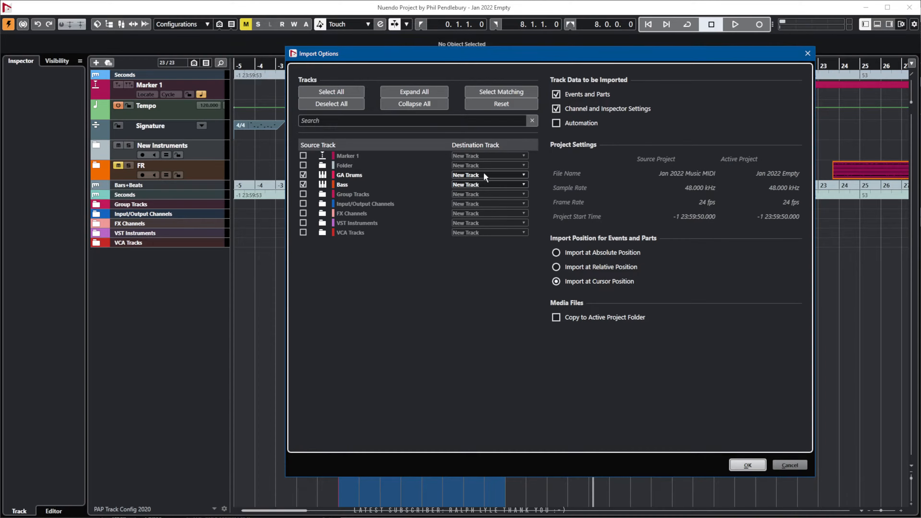
left_click(525, 175)
left_click(495, 293)
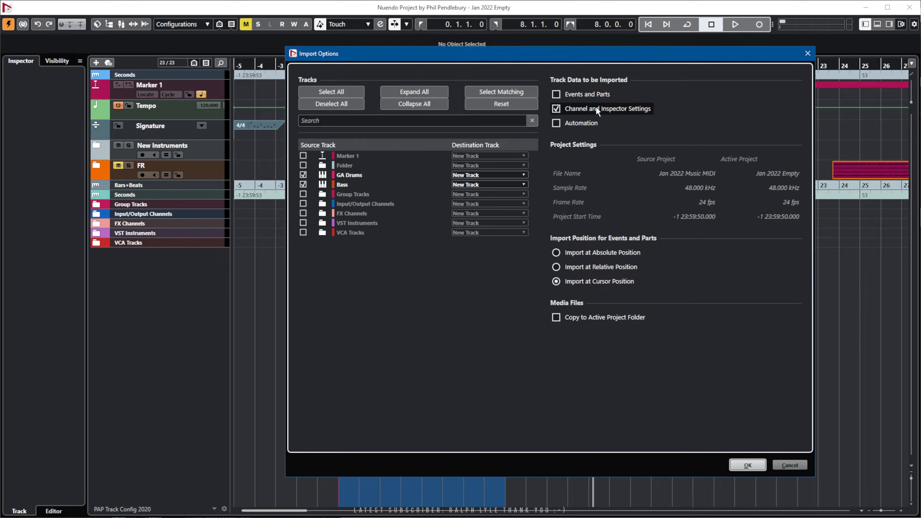
Toggle Events and Parts and Channel and Inspector Settings in different combinations, enable both again, and cancel the import
left_click(584, 94)
left_click(584, 107)
left_click(590, 94)
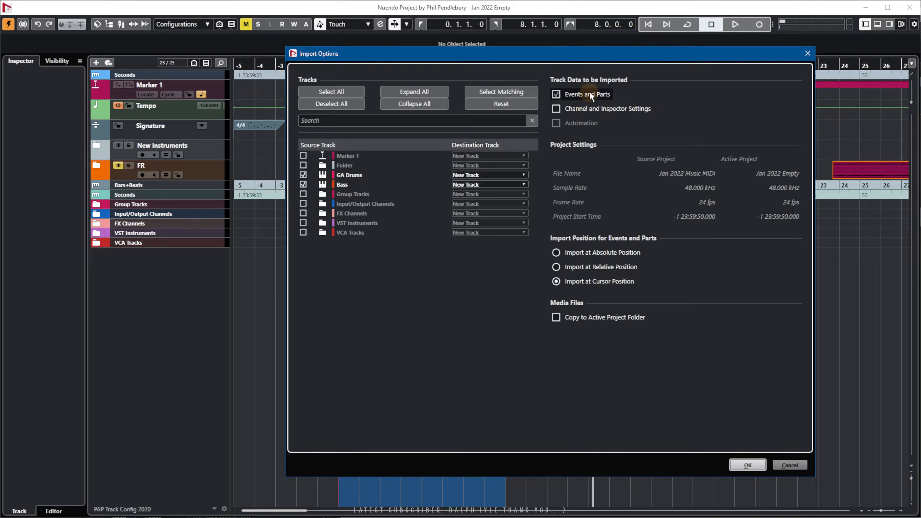
left_click(590, 94)
left_click(567, 110)
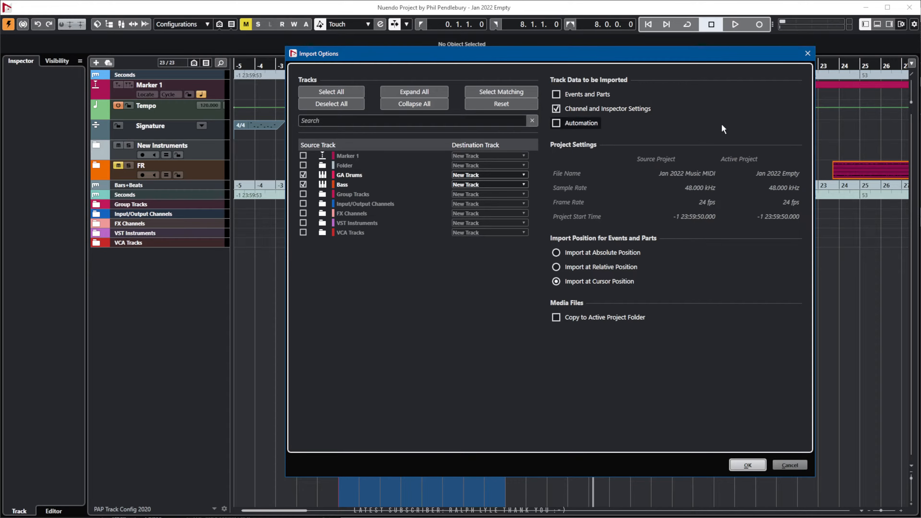
left_click(557, 93)
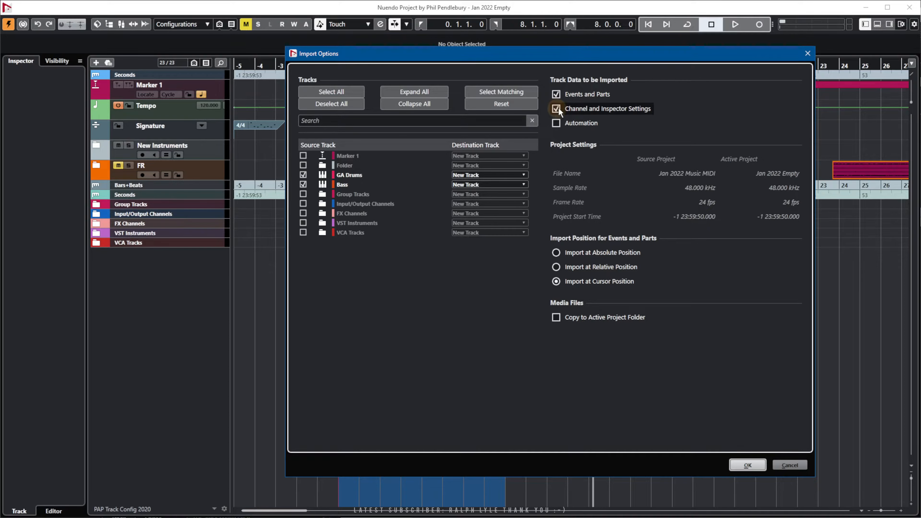
left_click(558, 109)
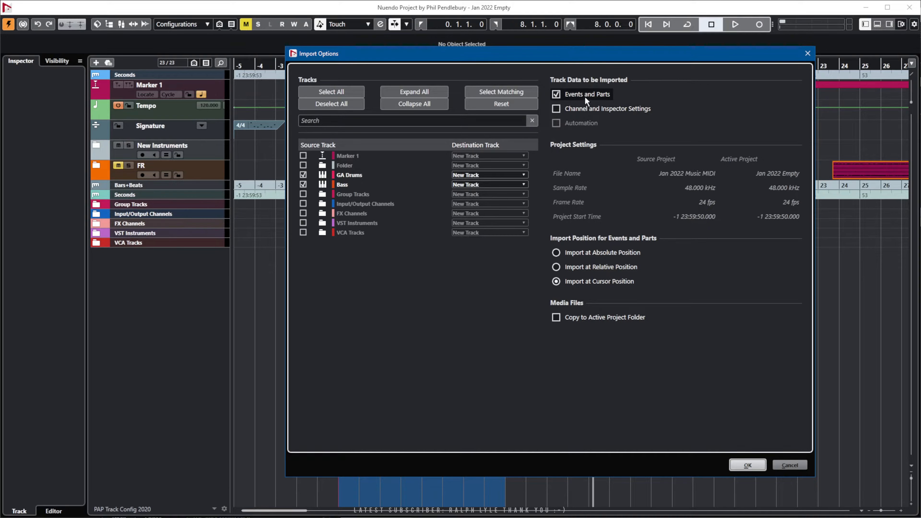
left_click(555, 108)
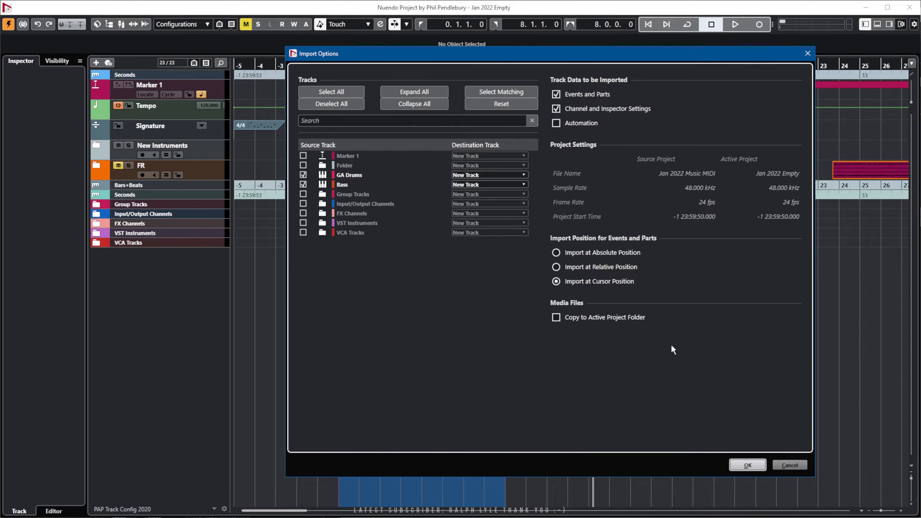
left_click(789, 465)
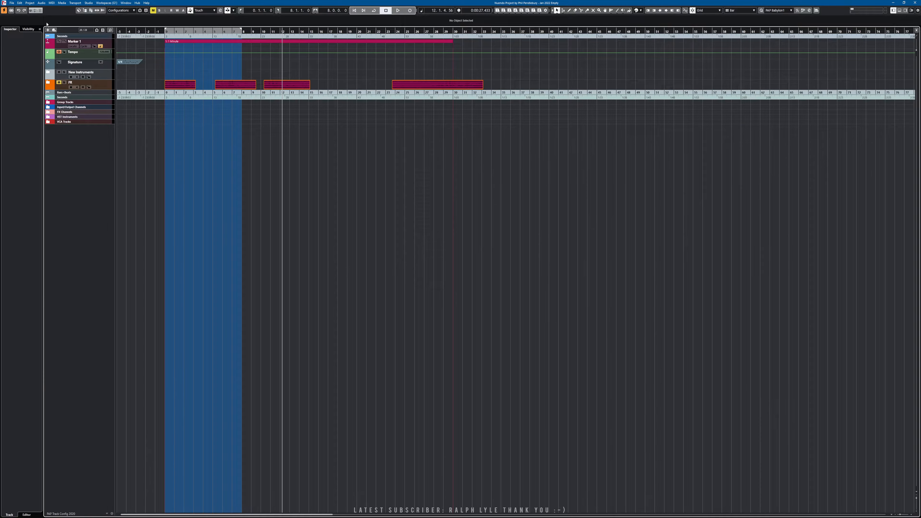
Choose Archive1.xml from the Nuendo Imports folder as the track archive to import
left_click(12, 2)
mouse_move(32, 79)
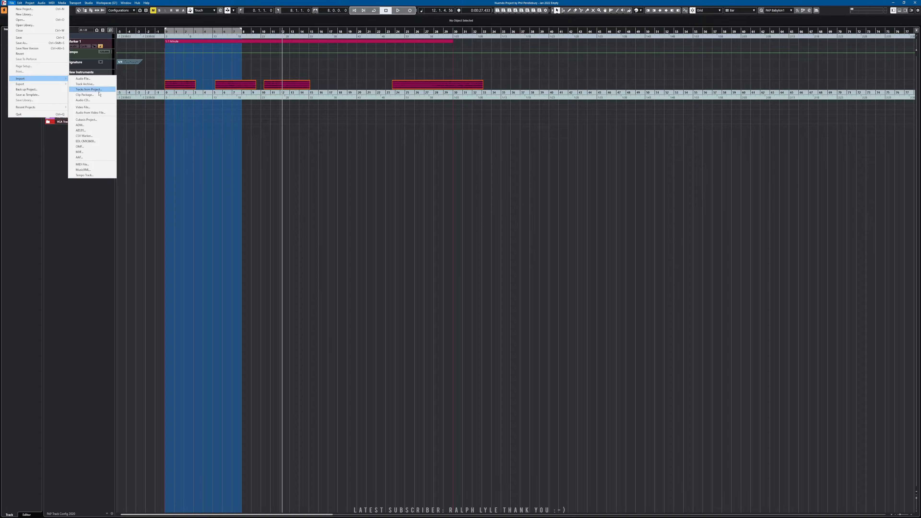
left_click(68, 226)
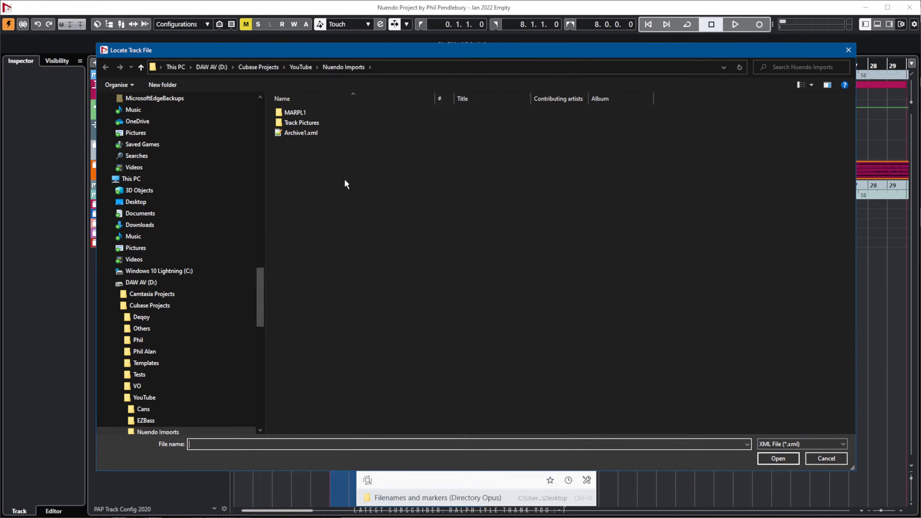
left_click(315, 132)
left_click(777, 458)
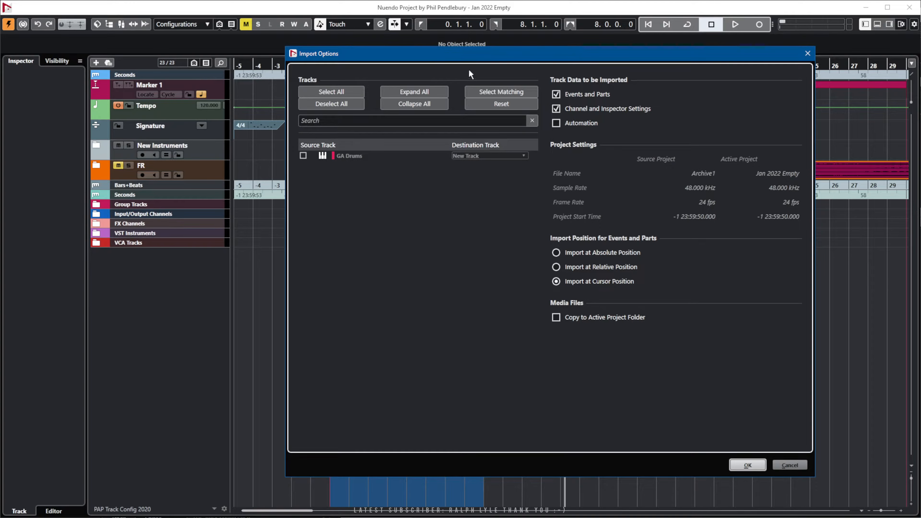
left_click_drag(510, 54, 496, 63)
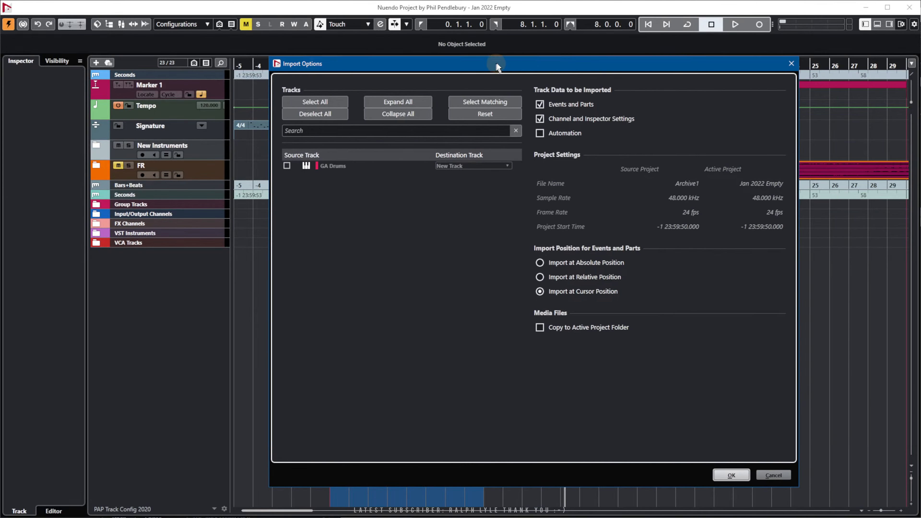
Try selecting and deselecting GA Drums individually and through all source tracks, and try selecting matching tracks
left_click(289, 164)
left_click(289, 165)
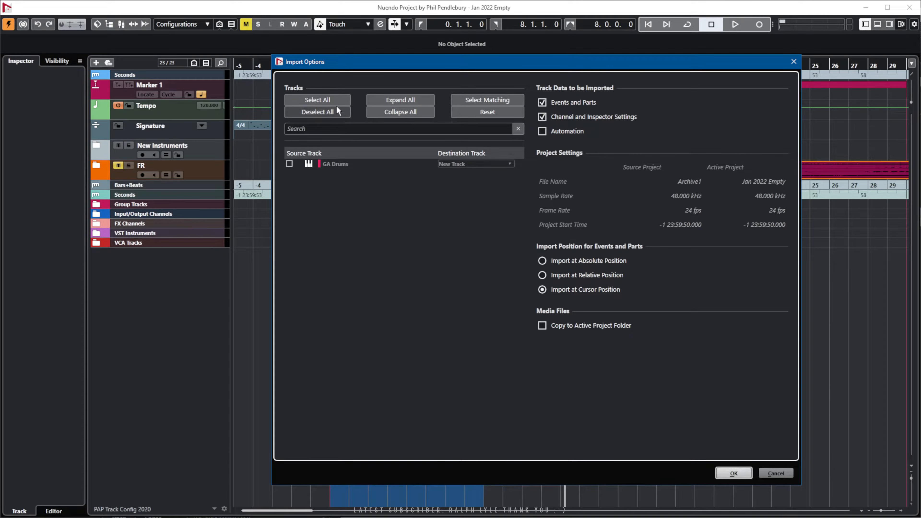
left_click(318, 101)
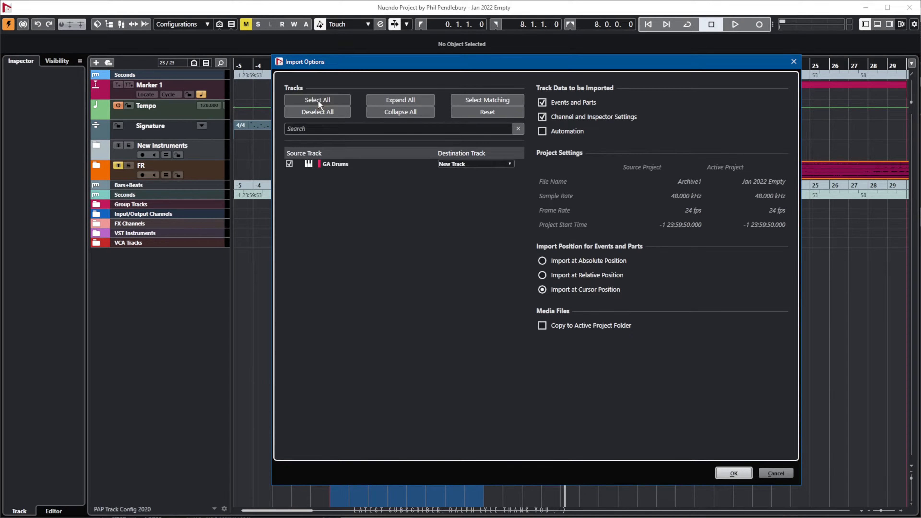
left_click(317, 111)
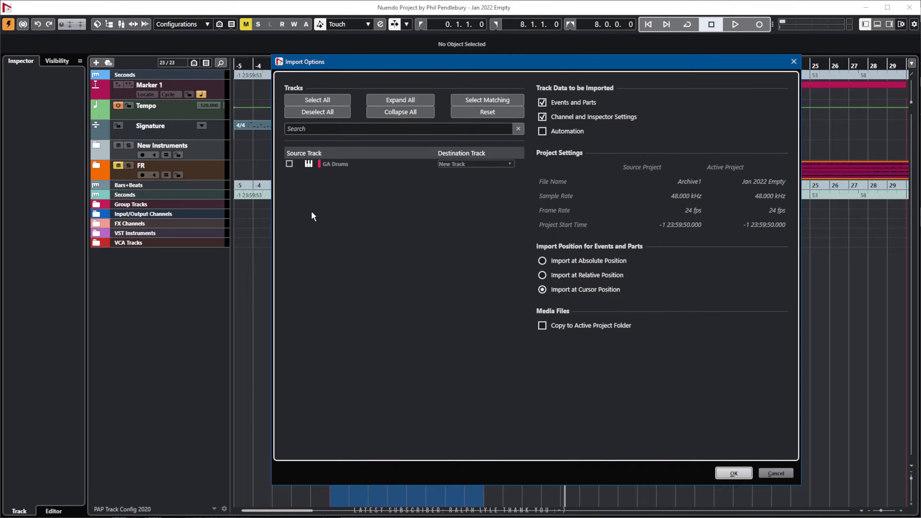
left_click(492, 100)
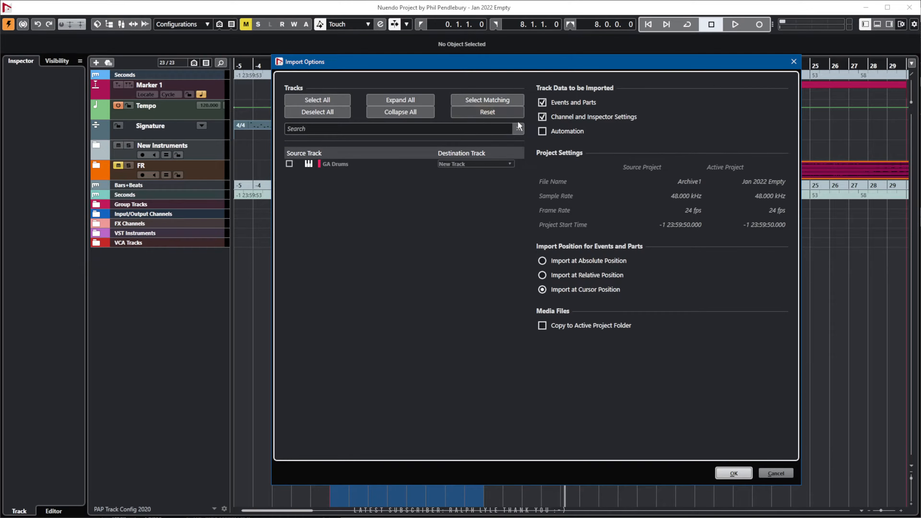
Import GA Drums as a new track at its absolute position, without automation and without copying media files to the project folder
left_click(289, 164)
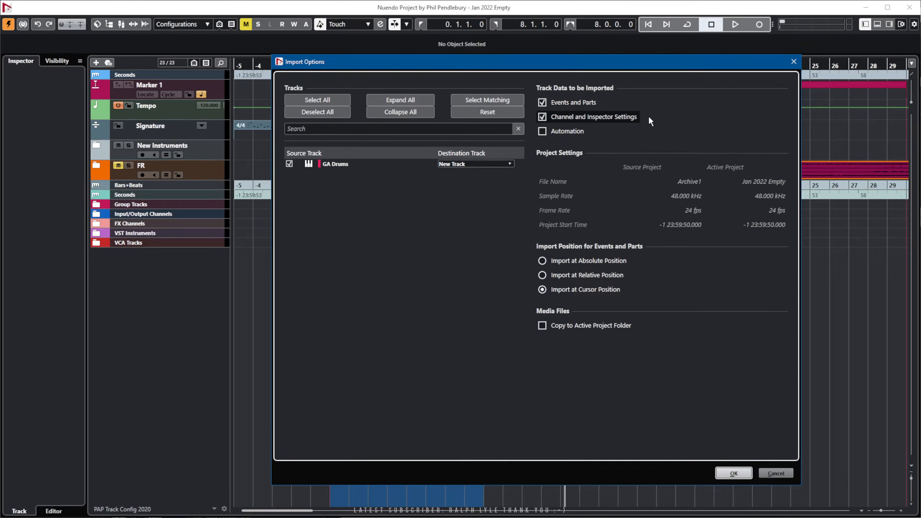
left_click(542, 131)
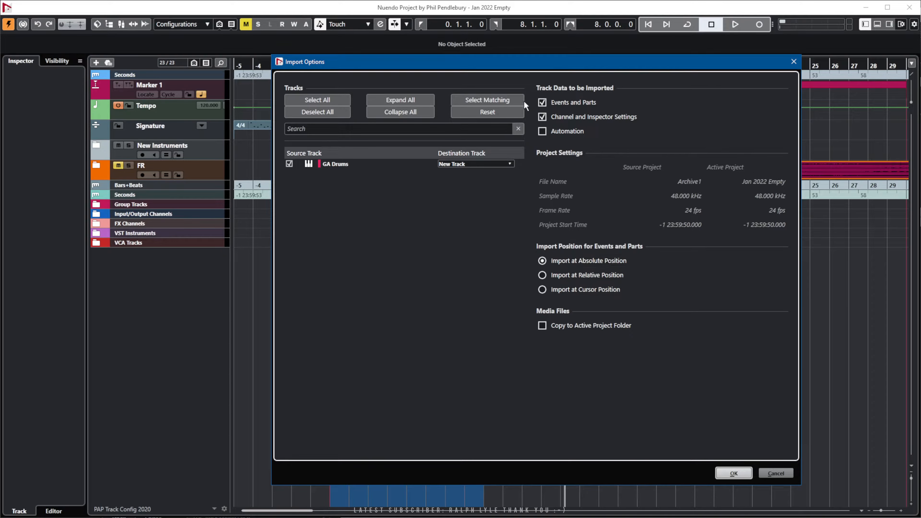
left_click_drag(511, 60, 700, 0)
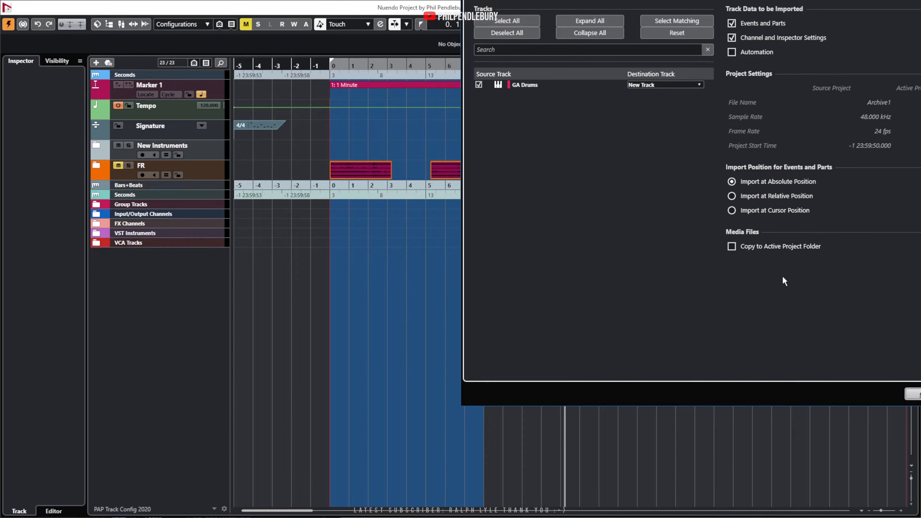
left_click(731, 247)
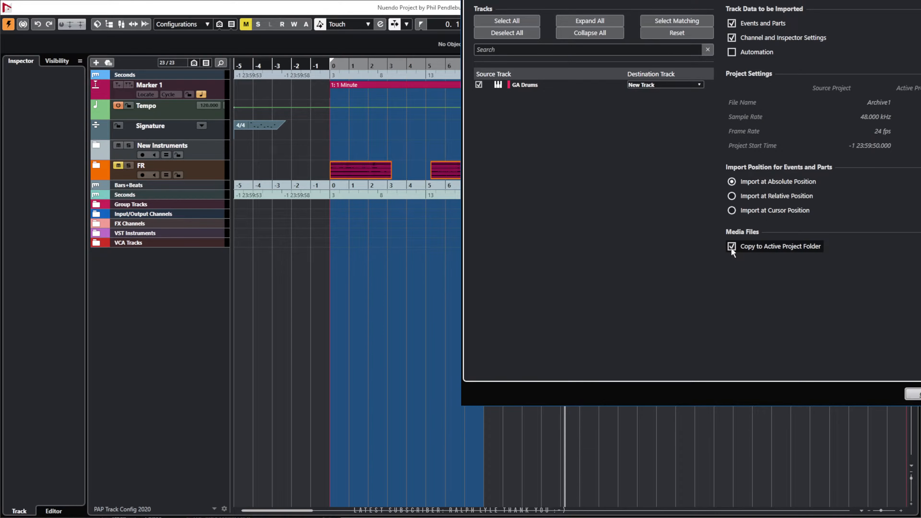
left_click(731, 247)
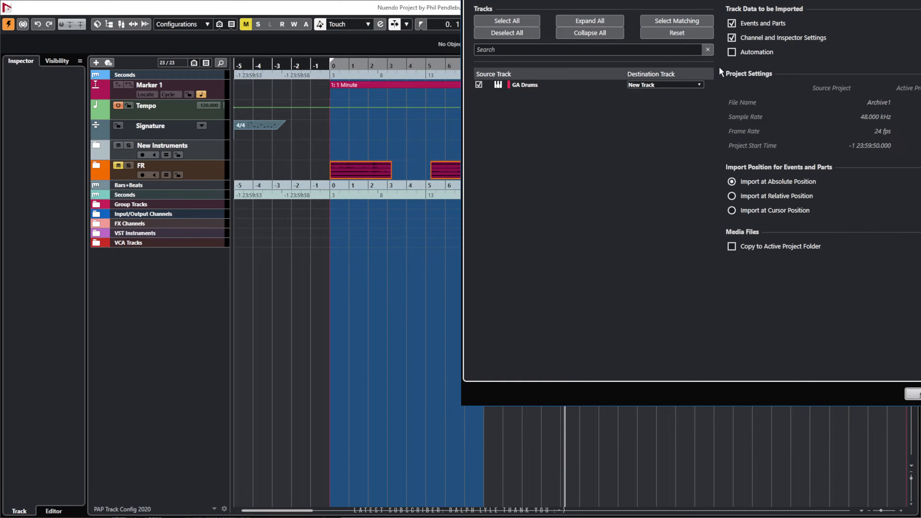
key("Return")
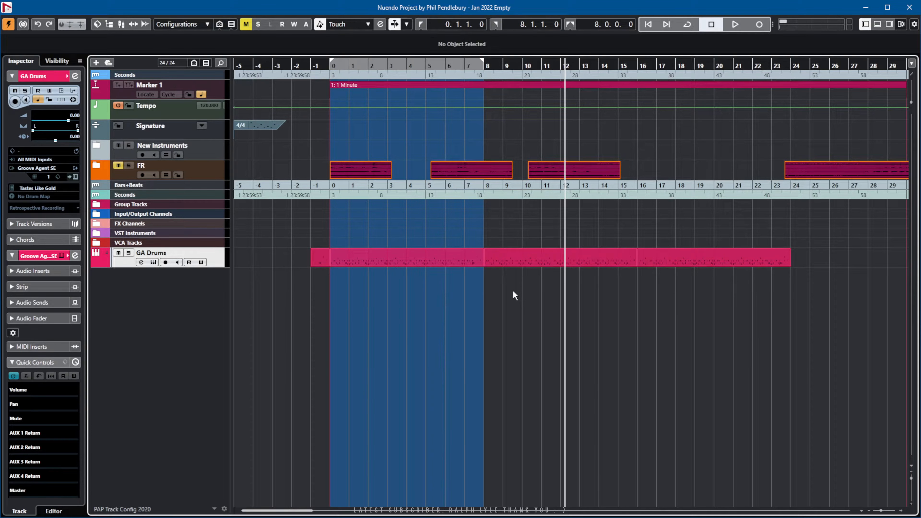
Play the project from around the start of the GA Drums parts and expand the New Instruments folder
key("KP_Subtract")
key("KP_Add")
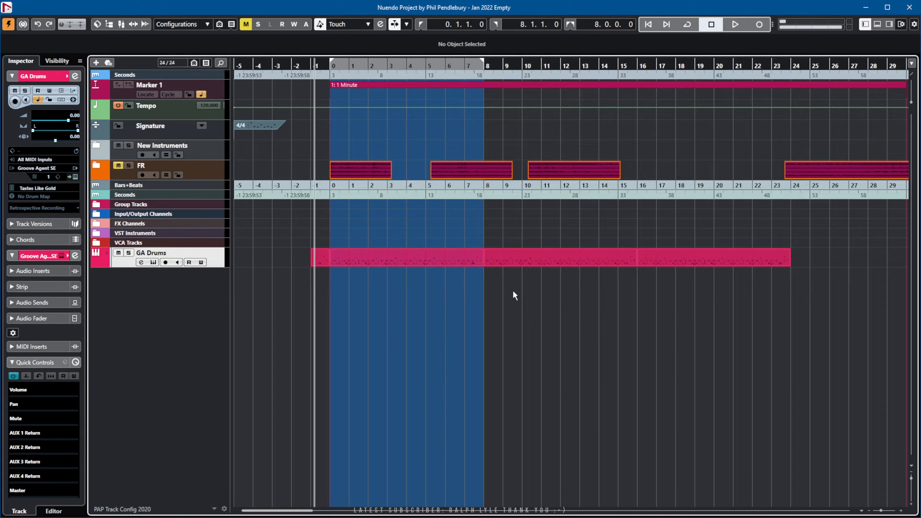
key("space")
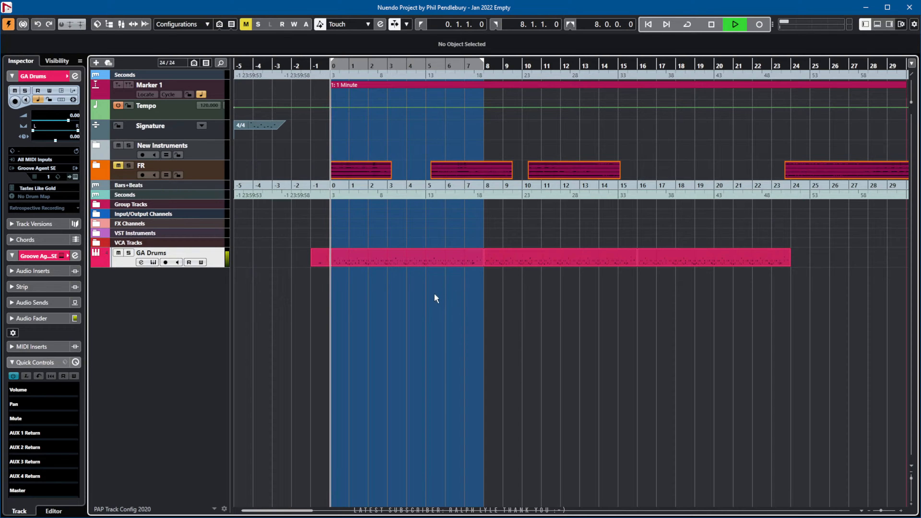
left_click_drag(300, 255, 783, 279)
left_click(94, 144)
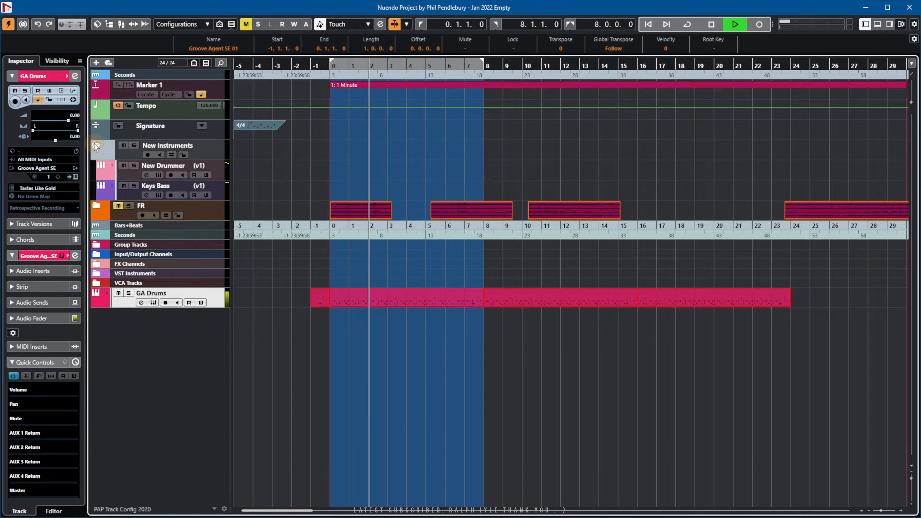
left_click_drag(286, 292, 816, 312)
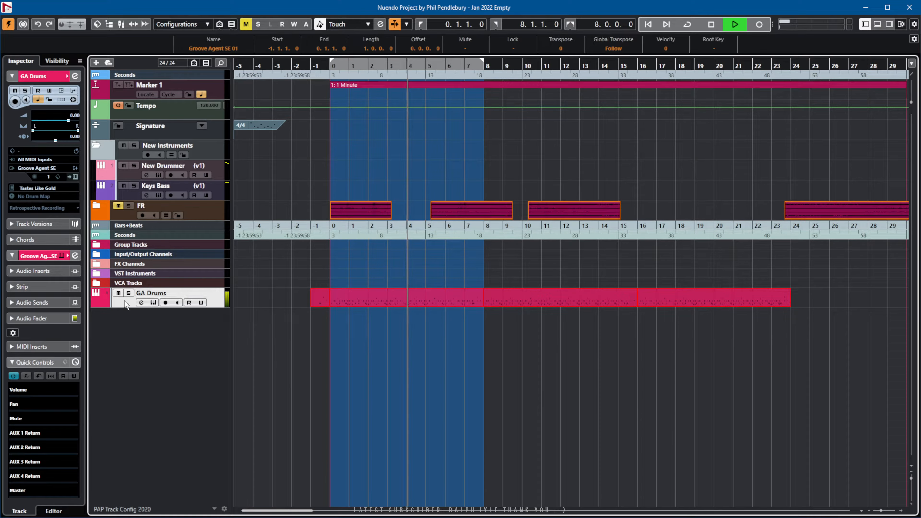
Open the Groove Agent SE instrument of the GA Drums track to inspect it, and close it again
left_click(153, 303)
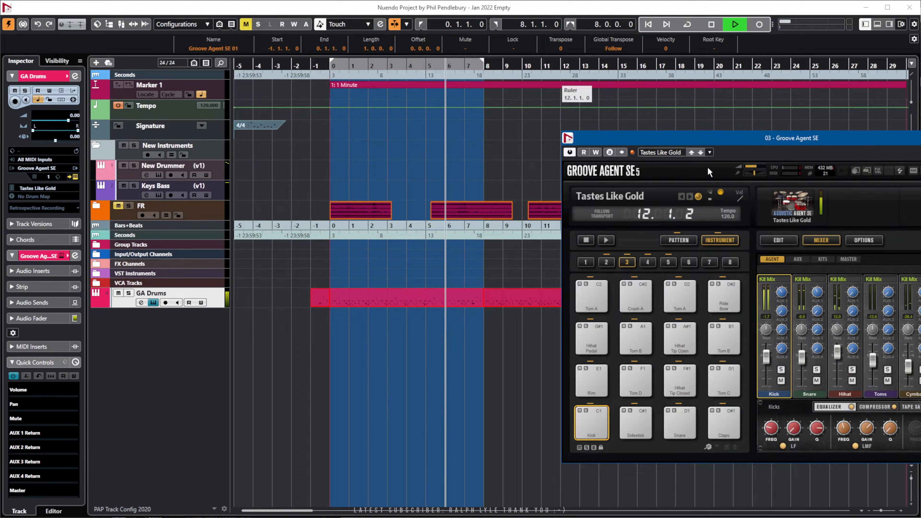
left_click_drag(832, 143, 813, 152)
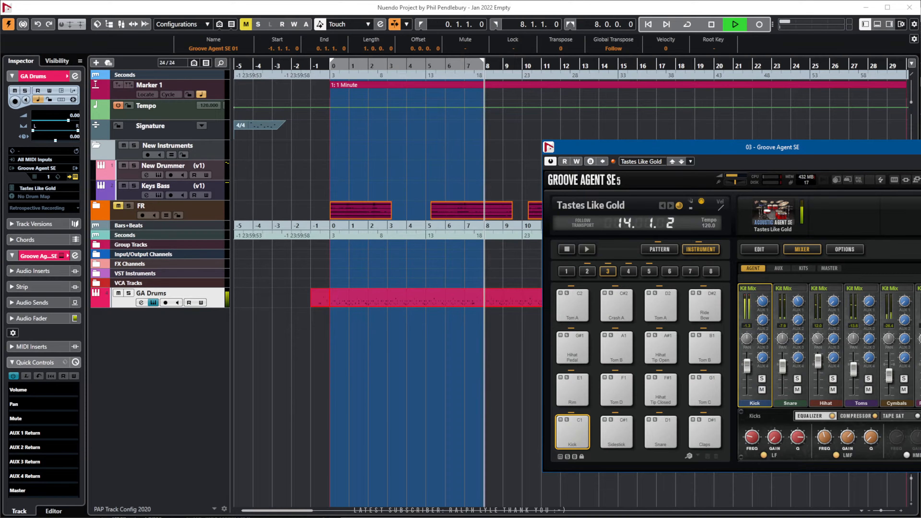
left_click(153, 302)
Copy all GA Drums parts to the New Drummer track at the same position, and mute GA Drums to hear the copy
left_click_drag(290, 300, 801, 338)
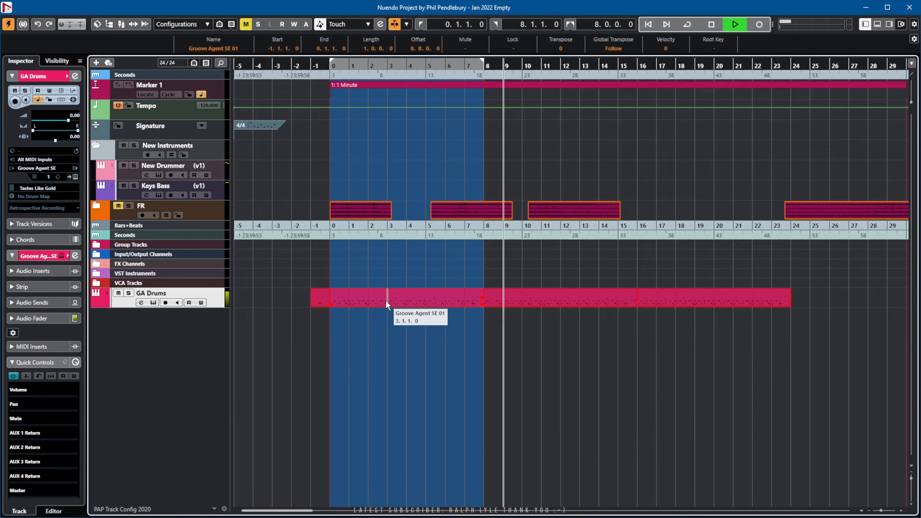
left_click_drag(386, 293, 392, 160)
left_click(447, 349)
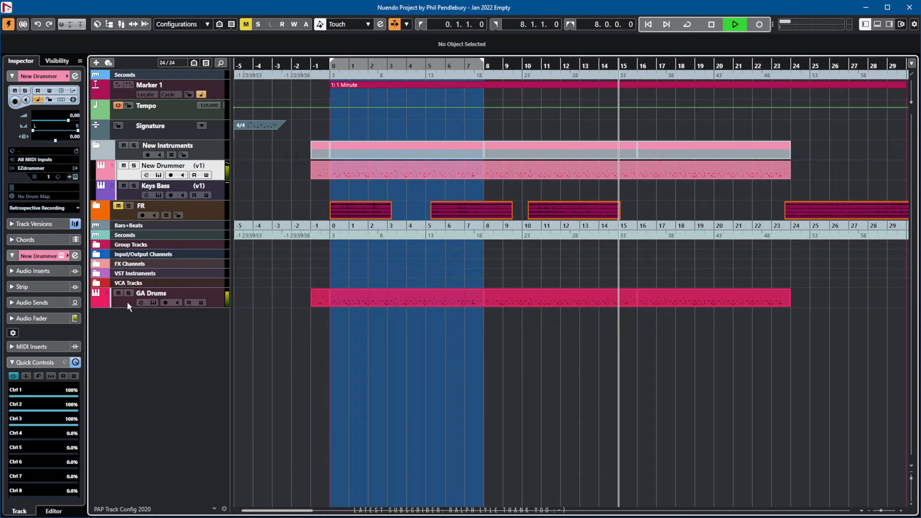
left_click(117, 292)
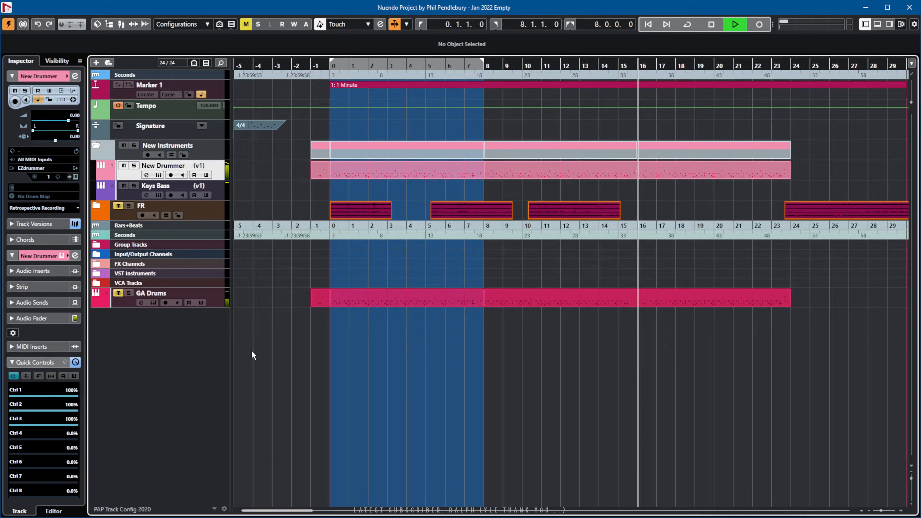
key("space")
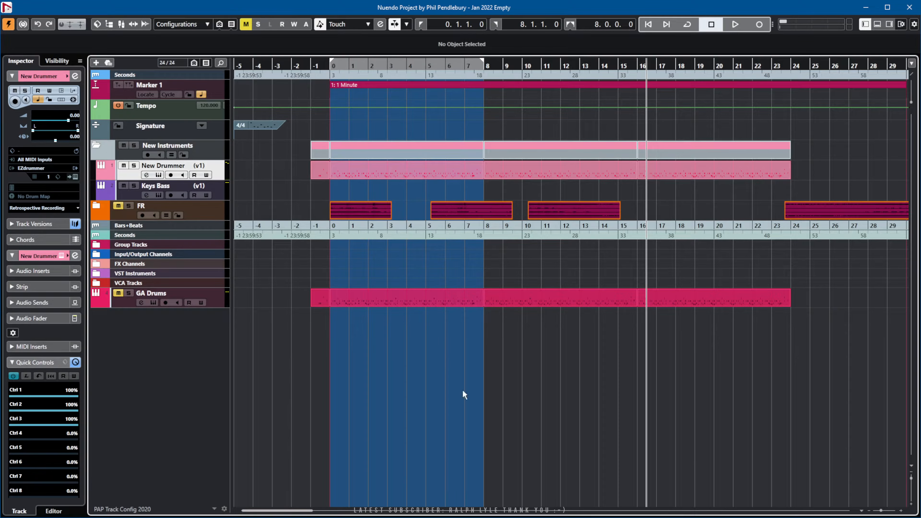
Switch to Directory Opus and open Archive1.xml from the Cubase Projects\YouTube\Nuendo Imports folder
key("alt+Tab")
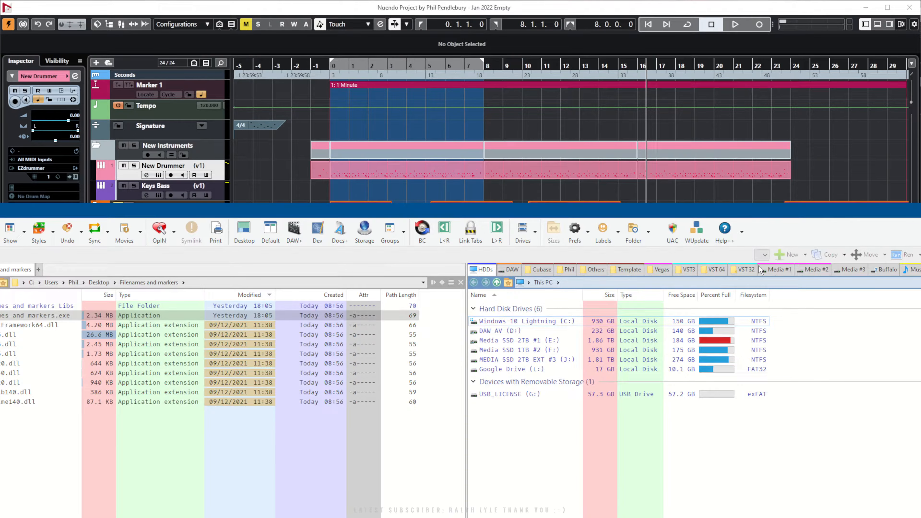
left_click(569, 271)
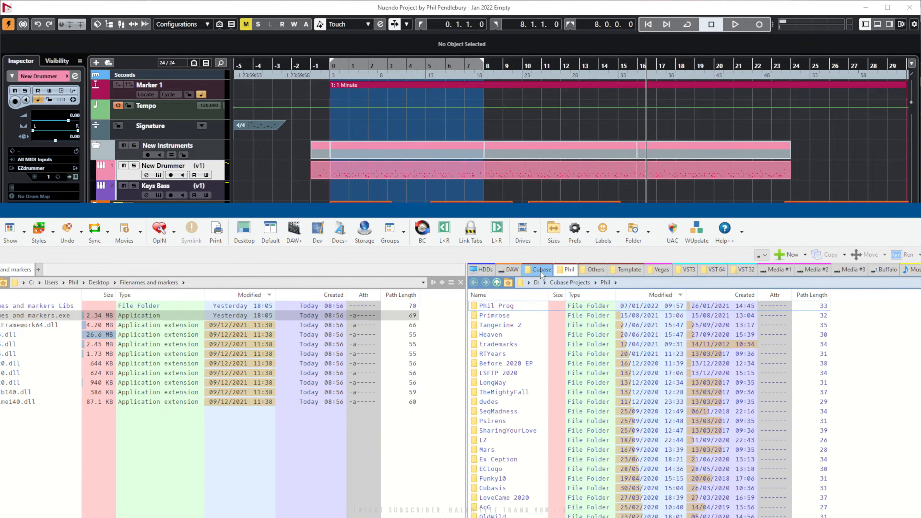
left_click(540, 271)
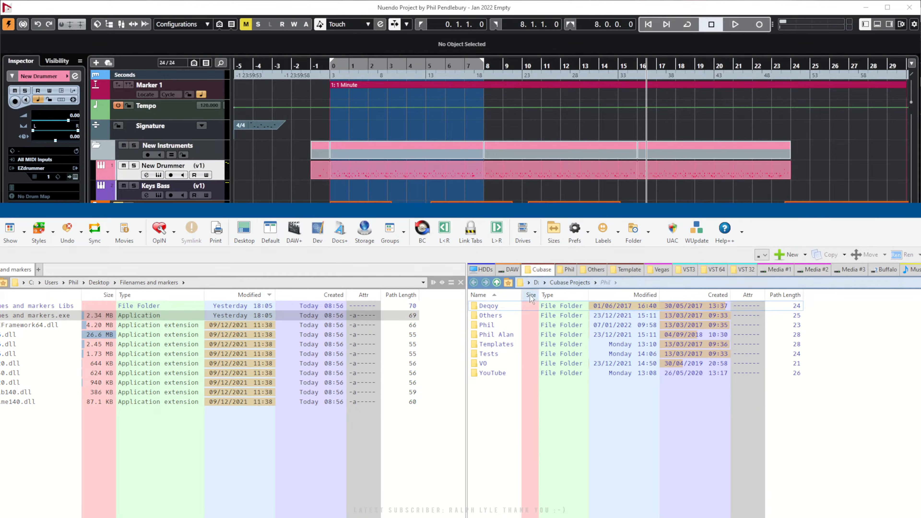
left_click(489, 316)
double_click(491, 373)
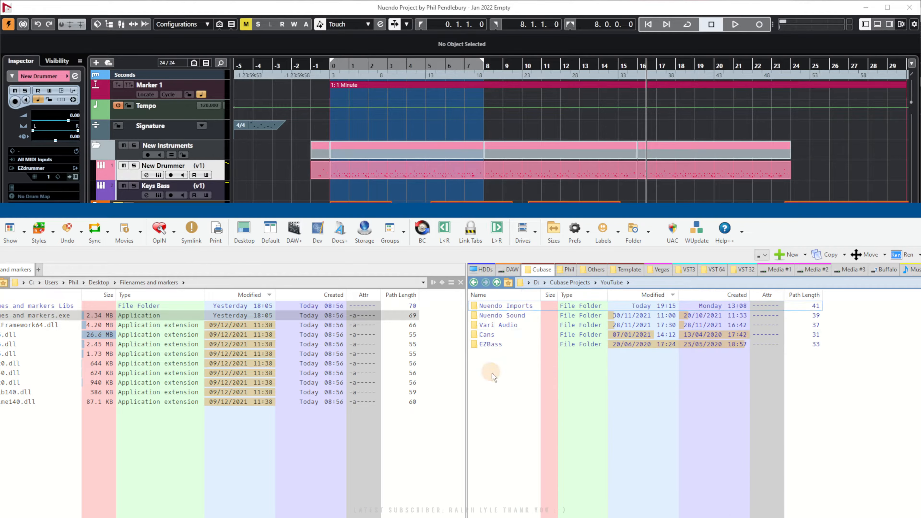
double_click(499, 306)
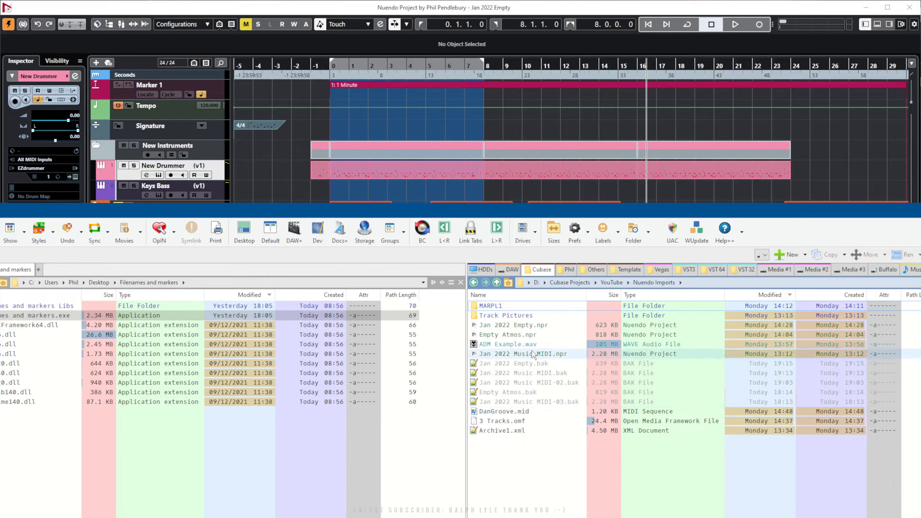
double_click(502, 431)
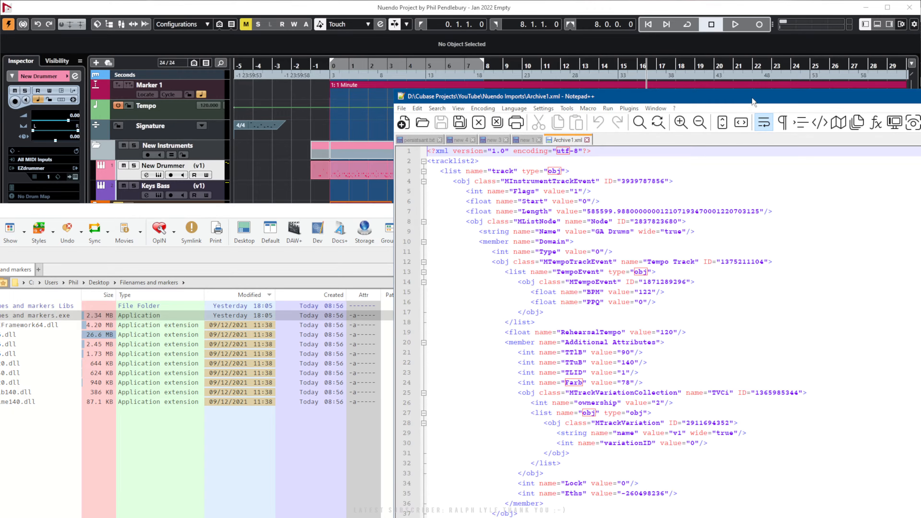
Examine the track, tempo, signature and MIDI note data in Archive1.xml in Notepad++
left_click_drag(751, 97, 566, 21)
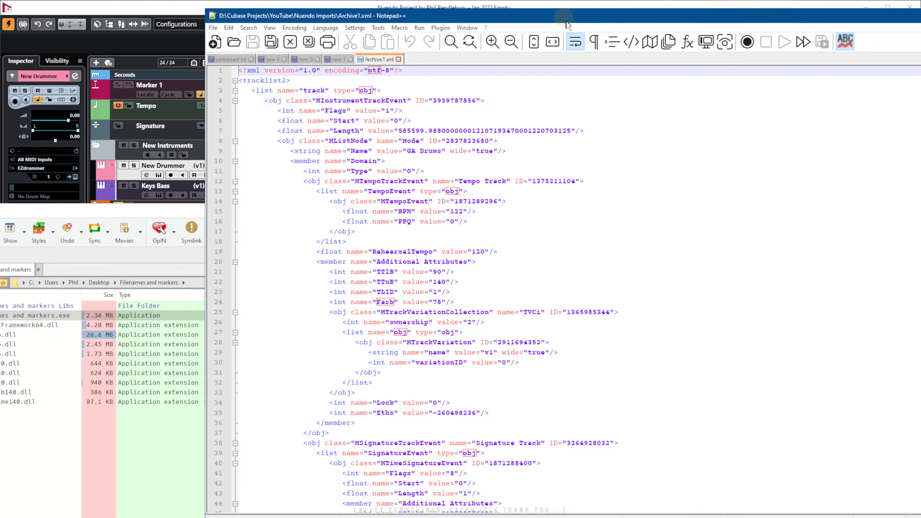
scroll(460, 196, "down", 20)
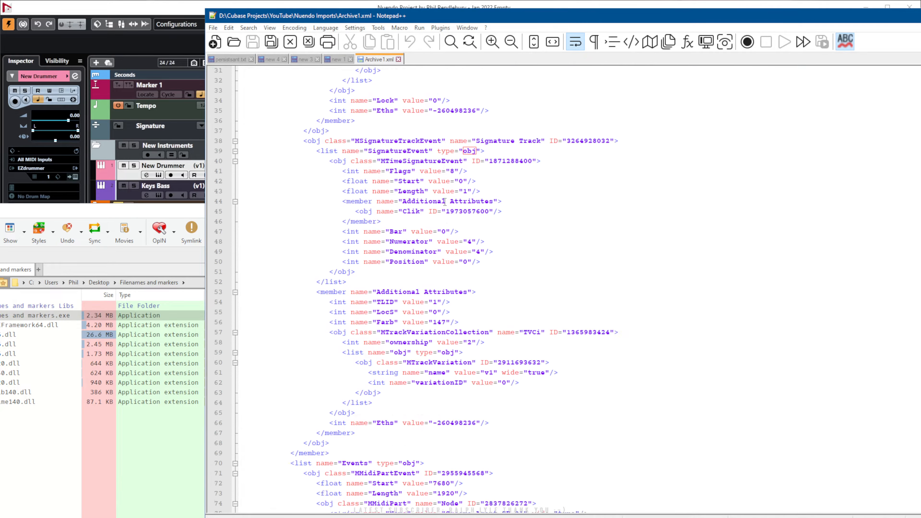
scroll(444, 208, "down", 20)
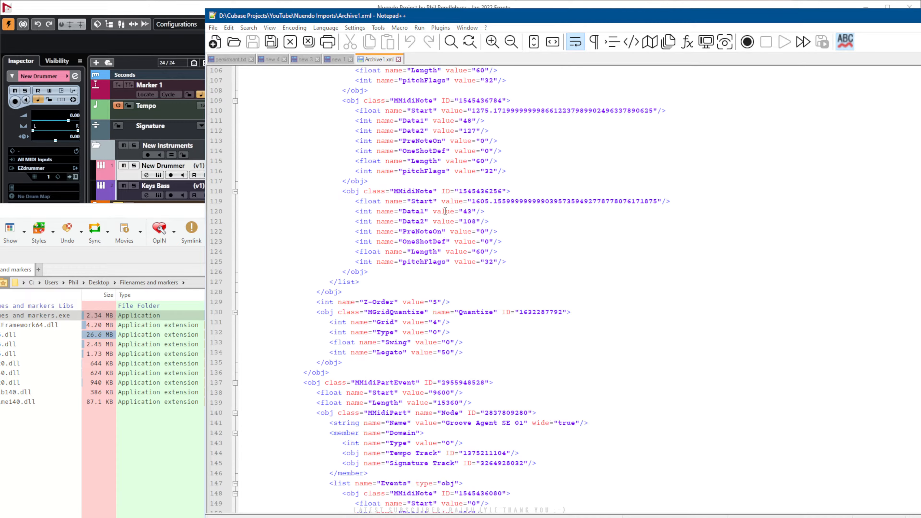
scroll(447, 215, "down", 20)
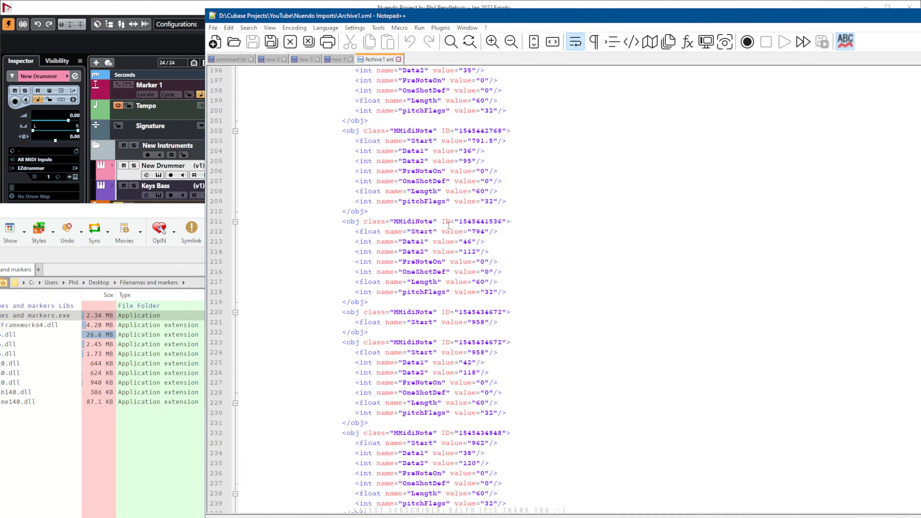
scroll(478, 260, "down", 7)
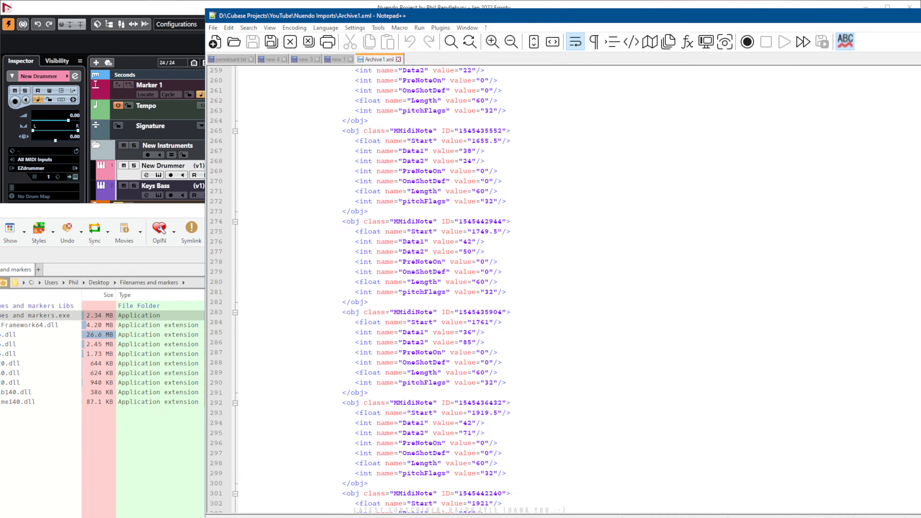
Examine the channel, plug-in and binary audioComponent data further down in Archive1.xml, and close the file and Notepad++
scroll(478, 260, "down", 20)
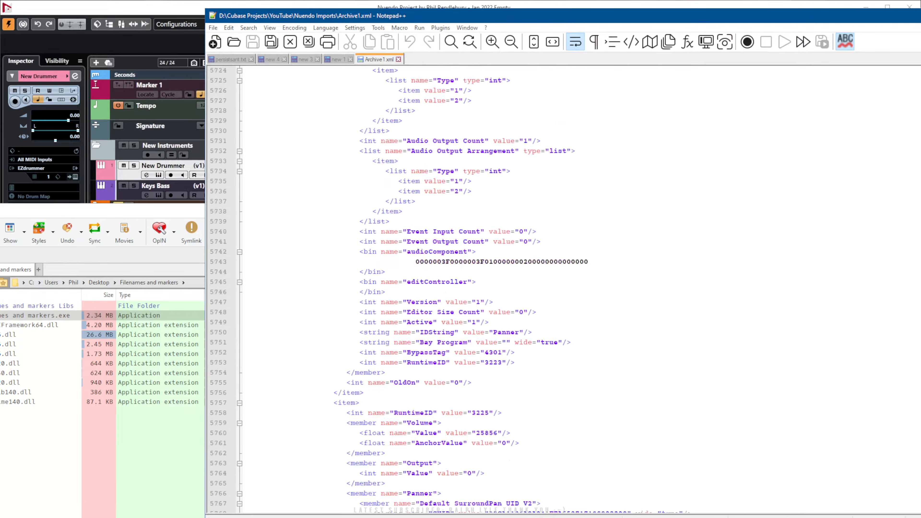
scroll(561, 290, "down", 20)
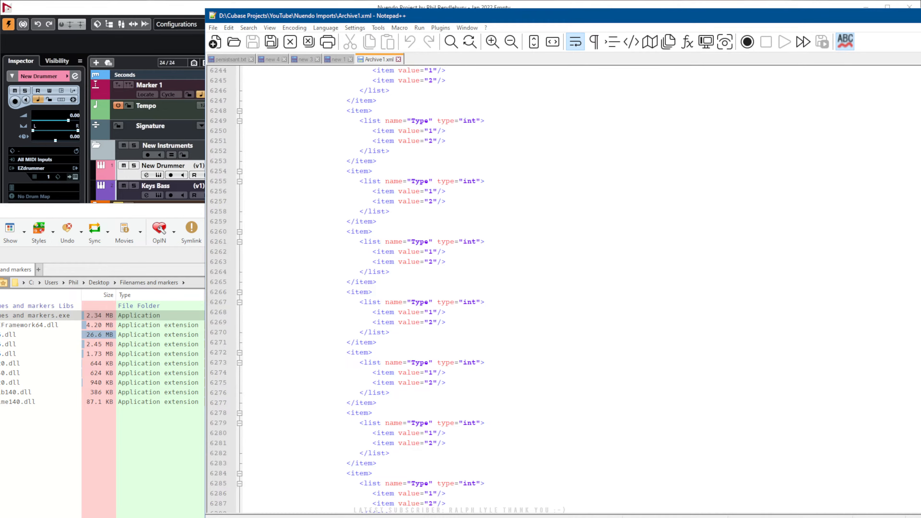
scroll(562, 290, "down", 20)
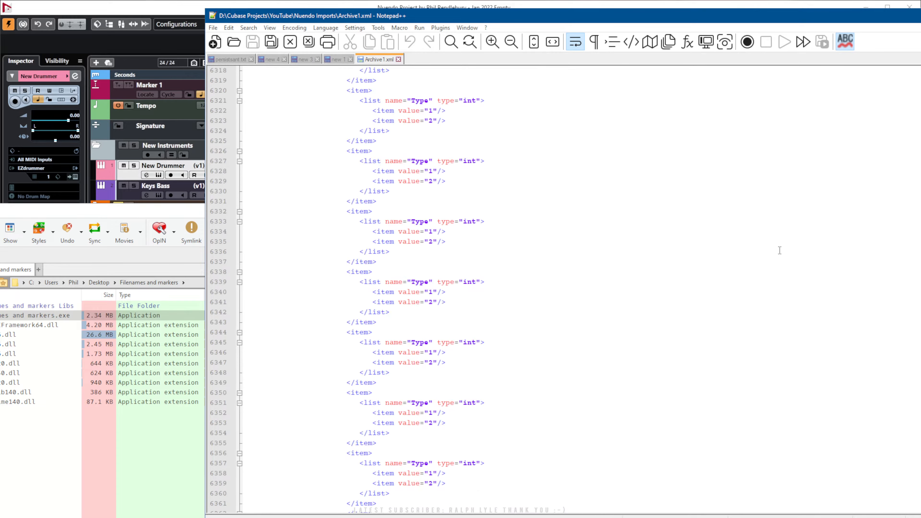
scroll(779, 250, "down", 20)
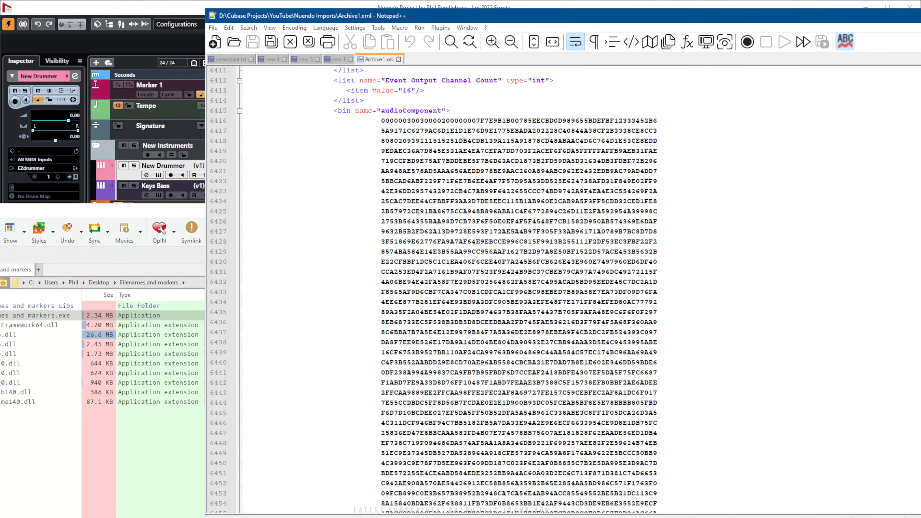
scroll(561, 290, "down", 20)
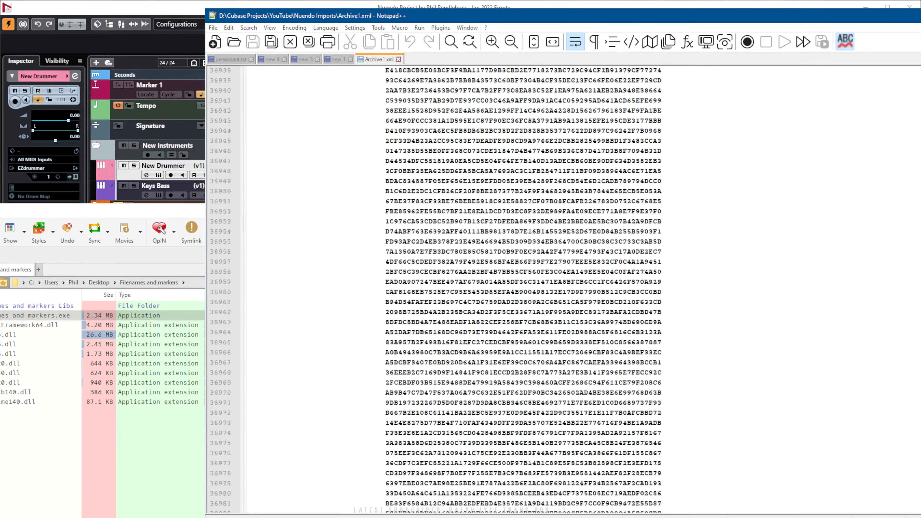
scroll(562, 291, "down", 20)
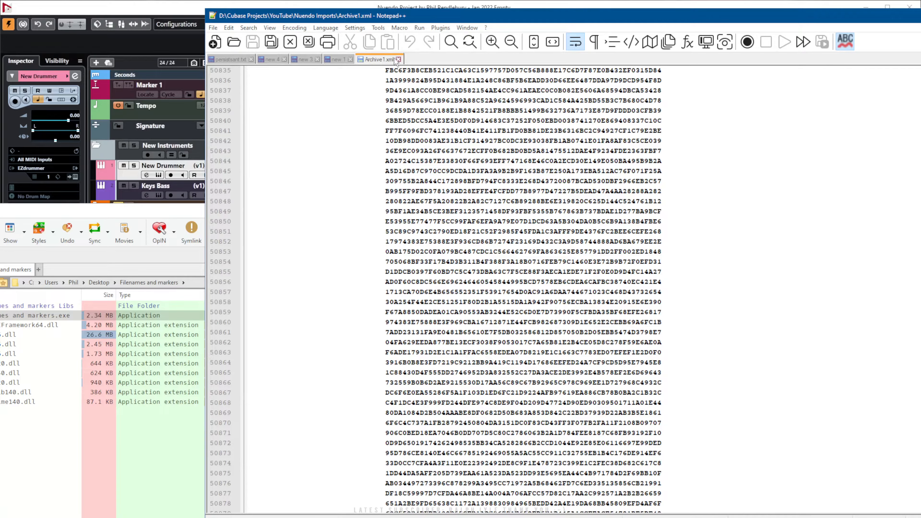
left_click(397, 59)
left_click(909, 16)
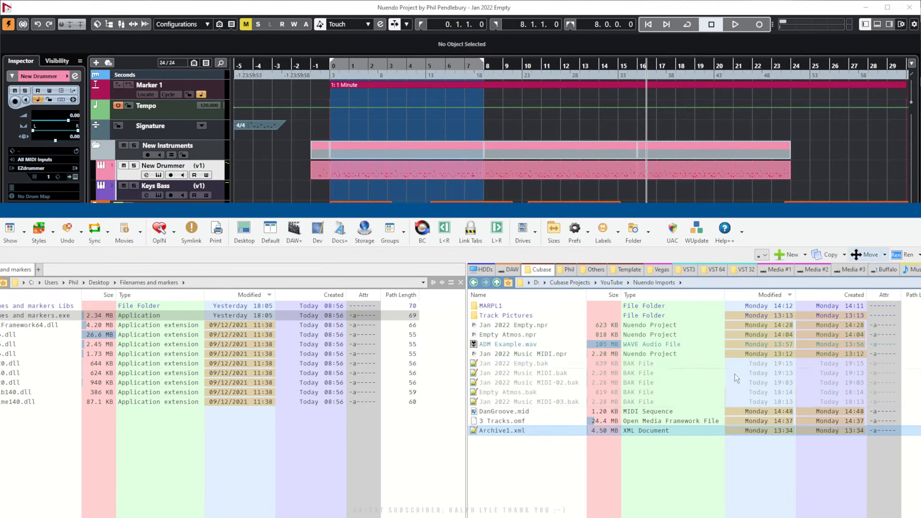
Switch to Nuendo, move the Jan 2022 project windows aside and activate the Empty Atmos project
key("alt+Tab")
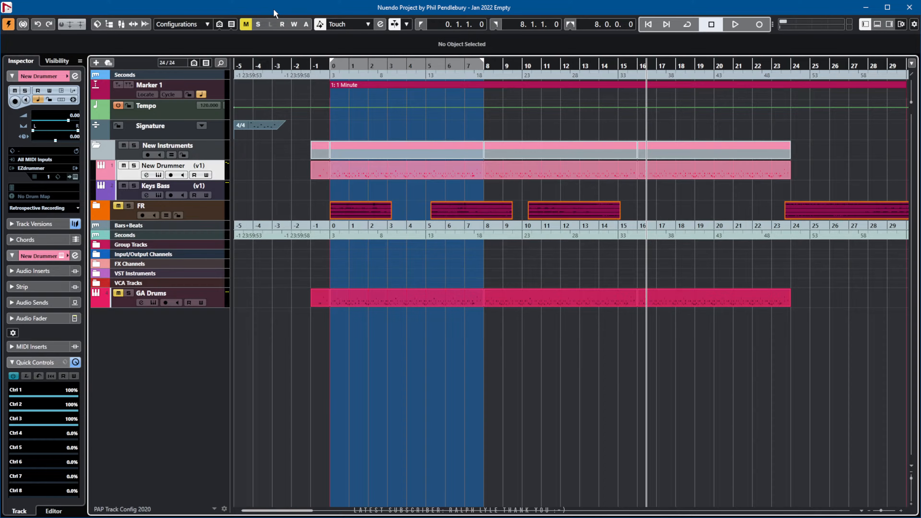
left_click_drag(920, 21, 817, 20)
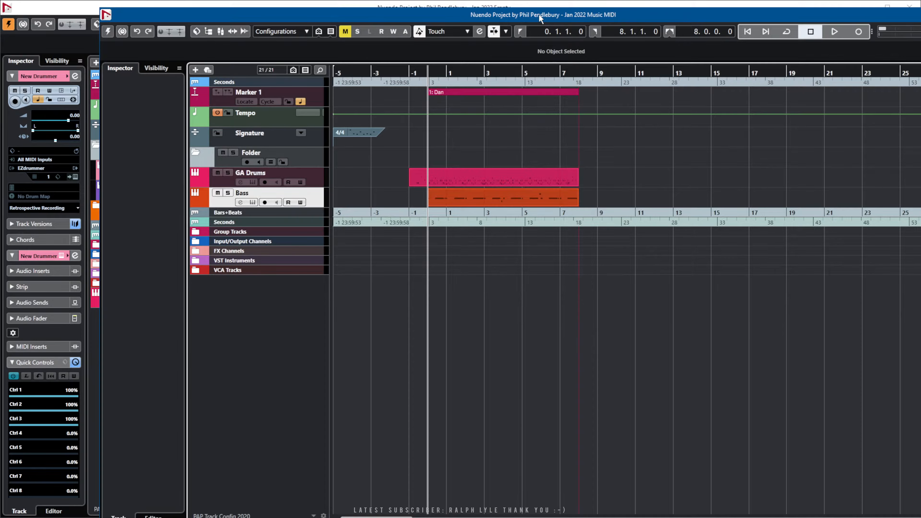
left_click_drag(538, 14, 535, 20)
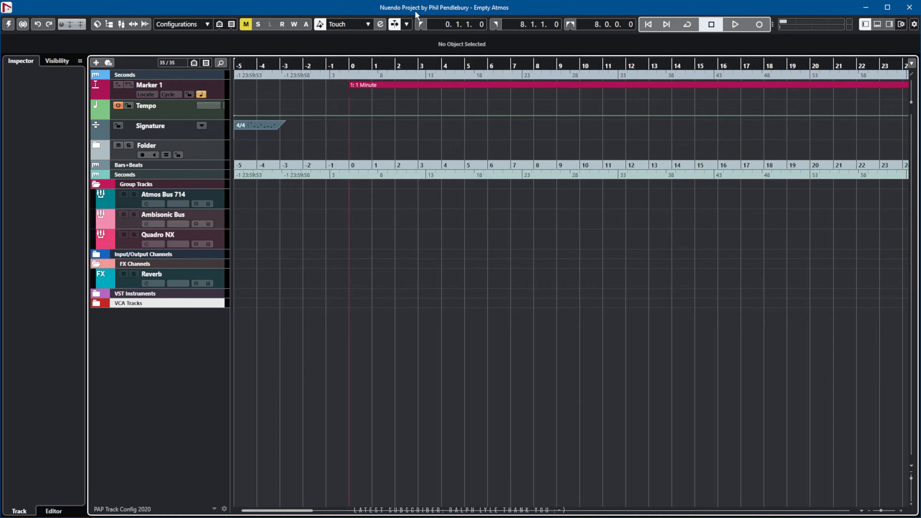
left_click(8, 25)
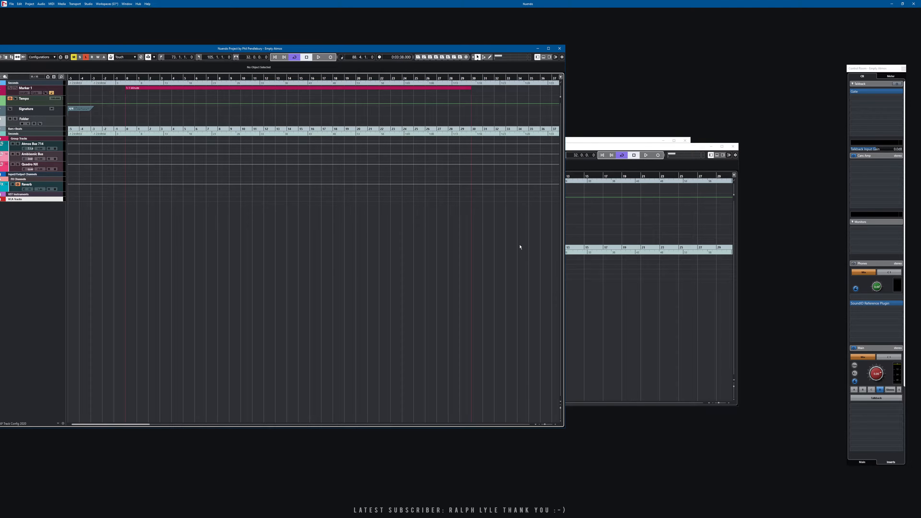
Inspect the MixConsole inserts and the Renderer for Dolby Atmos on Atmos Bus 714, and close both windows
key("alt+1")
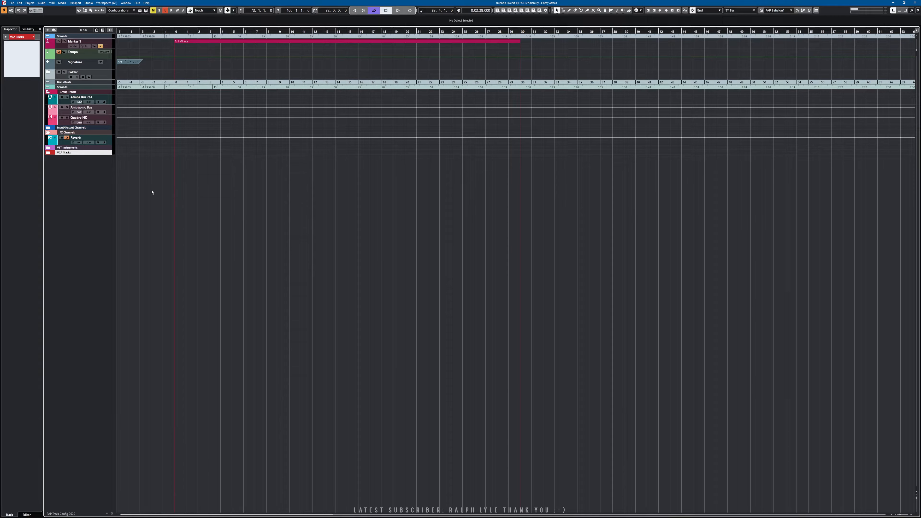
key("F3")
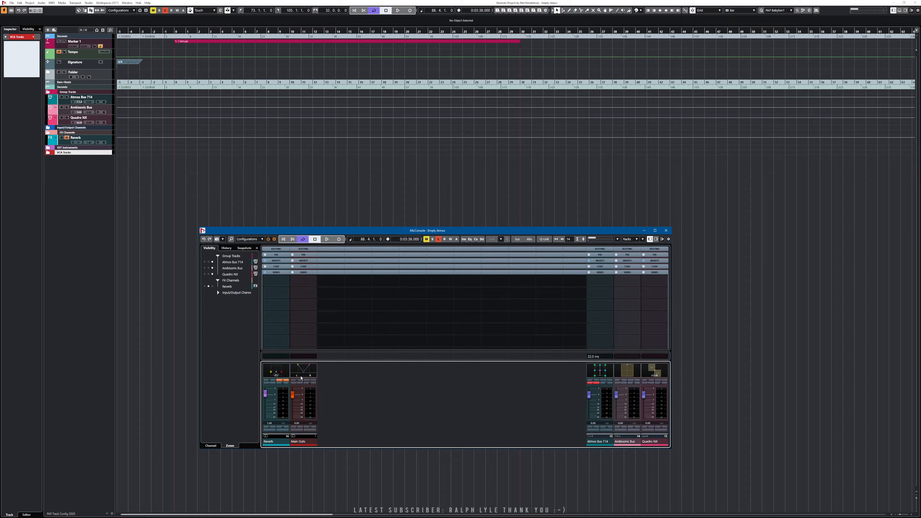
left_click_drag(450, 236, 473, 178)
left_click(630, 204)
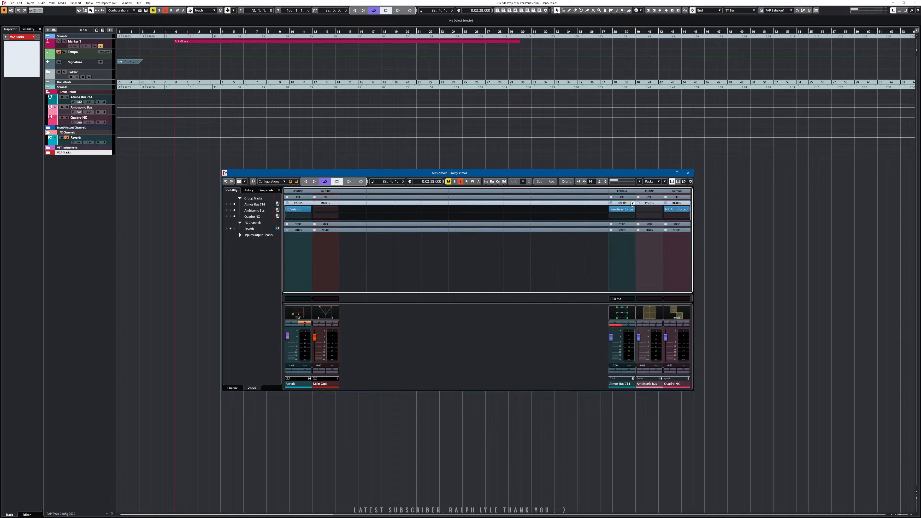
left_click(617, 209)
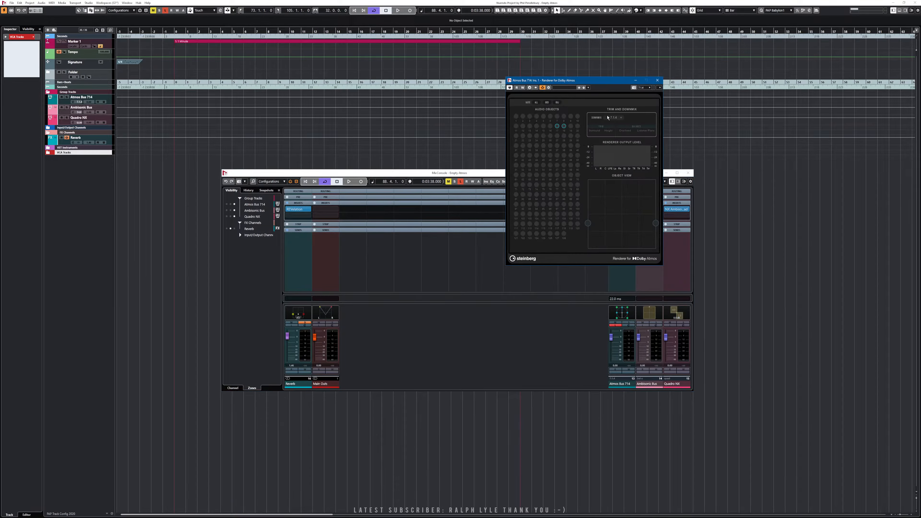
left_click(657, 80)
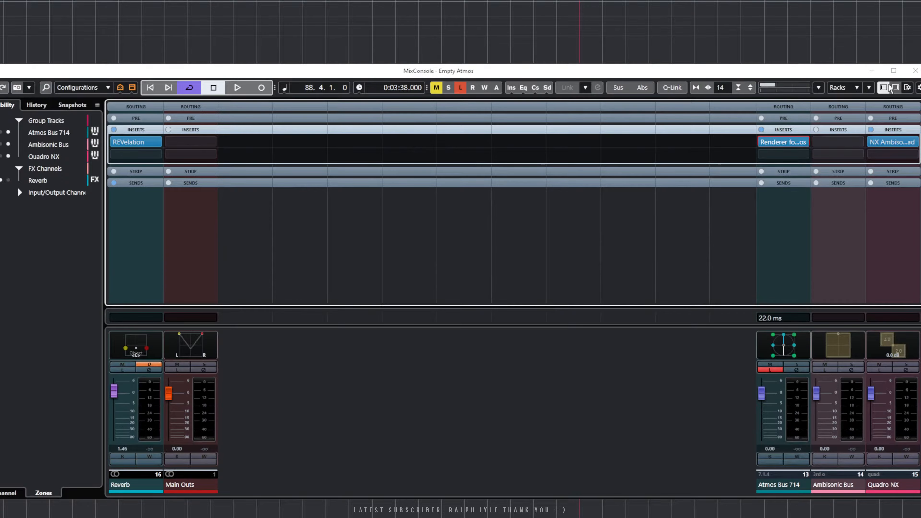
left_click(915, 71)
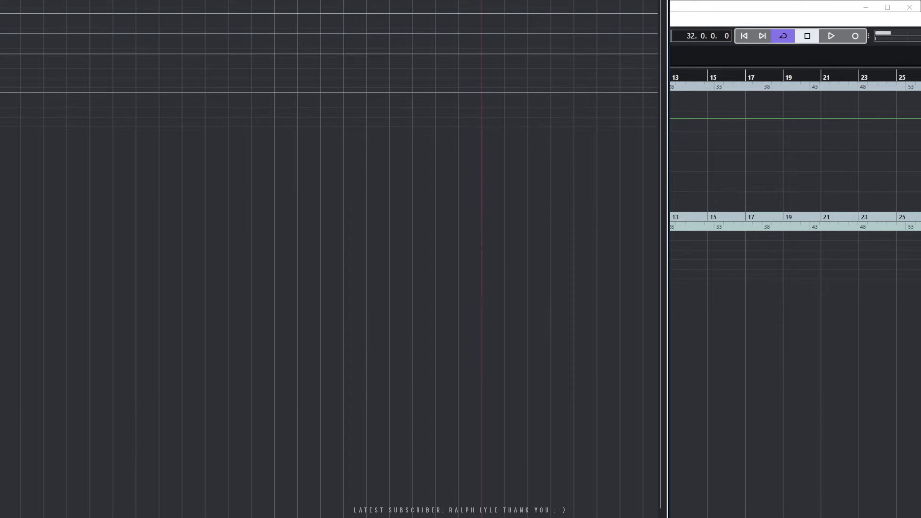
Start an ADM import into Empty Atmos with ADM Example.wav from the Nuendo Imports folder
left_click_drag(371, 0, 61, 164)
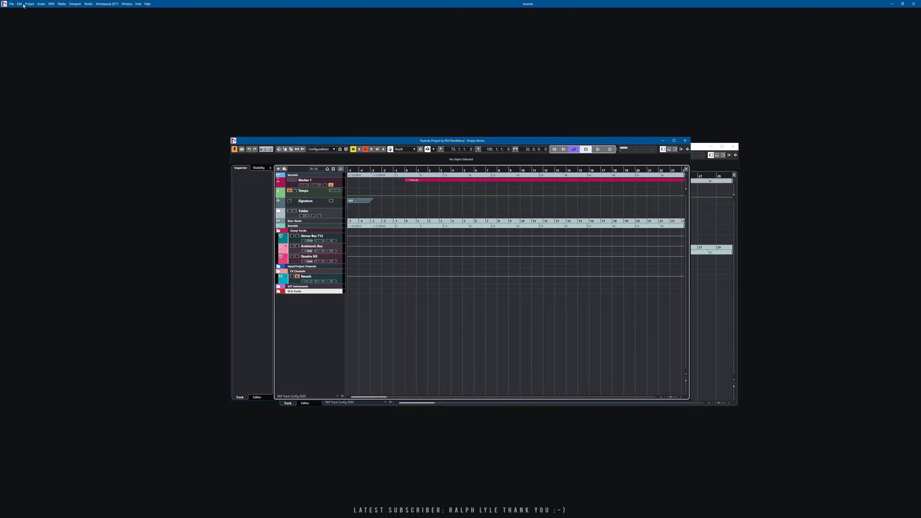
left_click(11, 4)
mouse_move(43, 79)
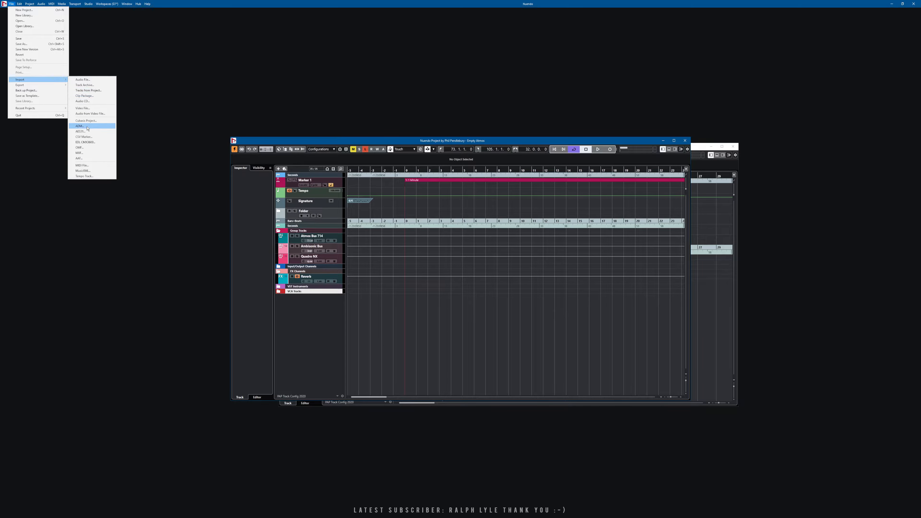
mouse_move(30, 4)
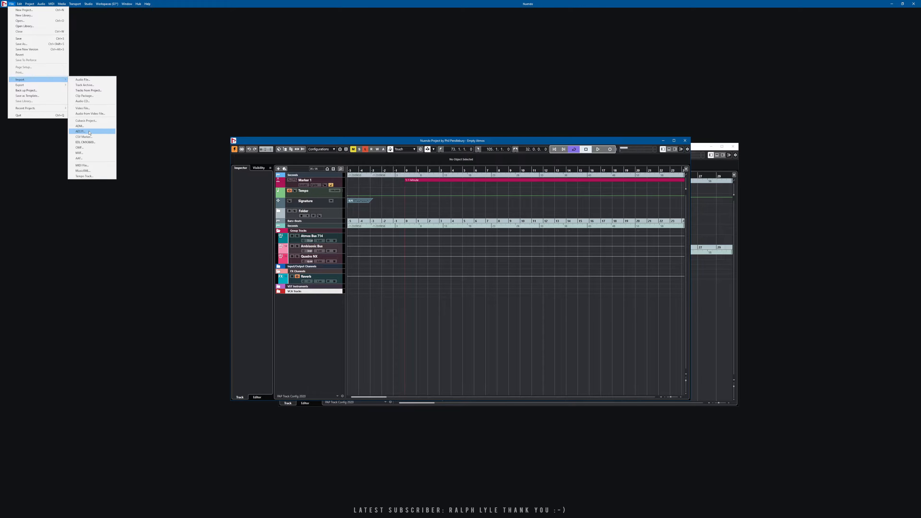
left_click(80, 126)
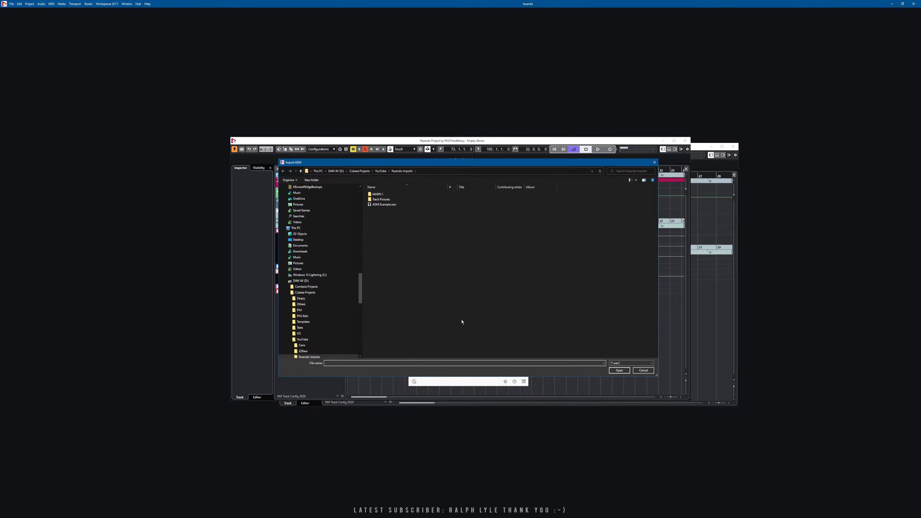
left_click_drag(443, 165, 477, 183)
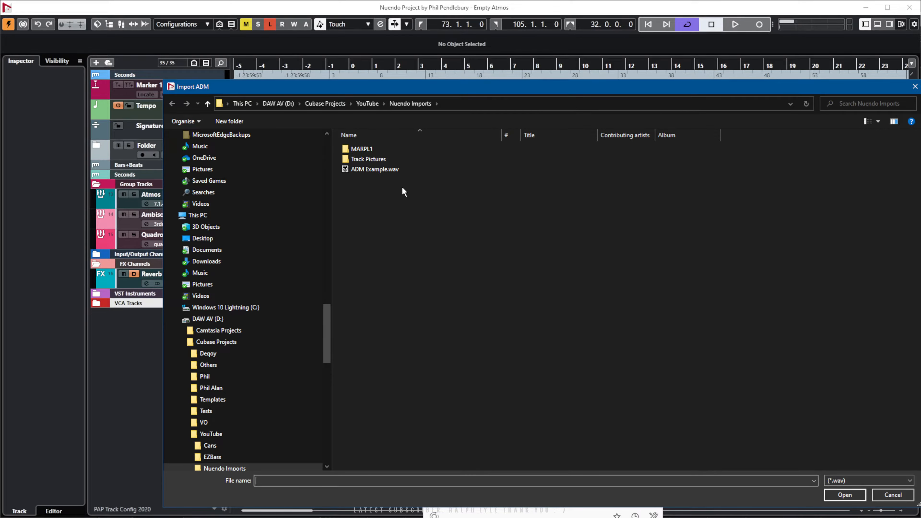
left_click(376, 168)
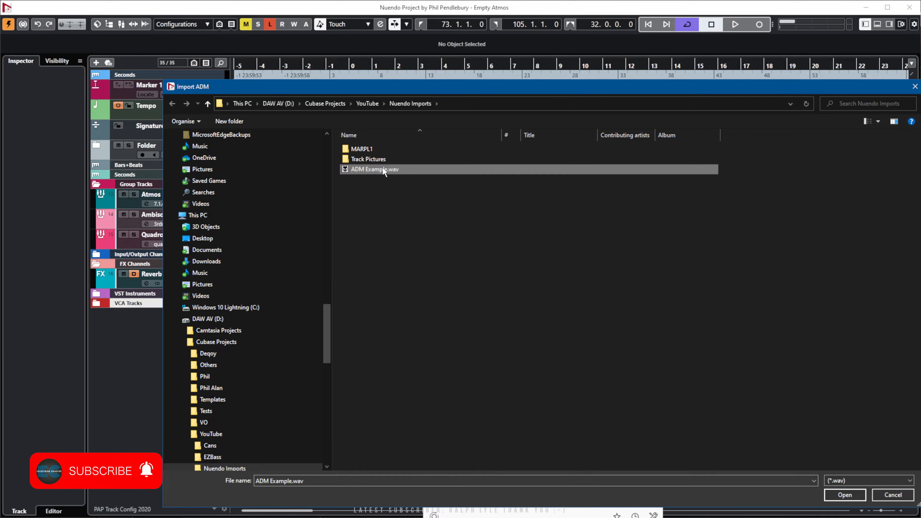
left_click(836, 493)
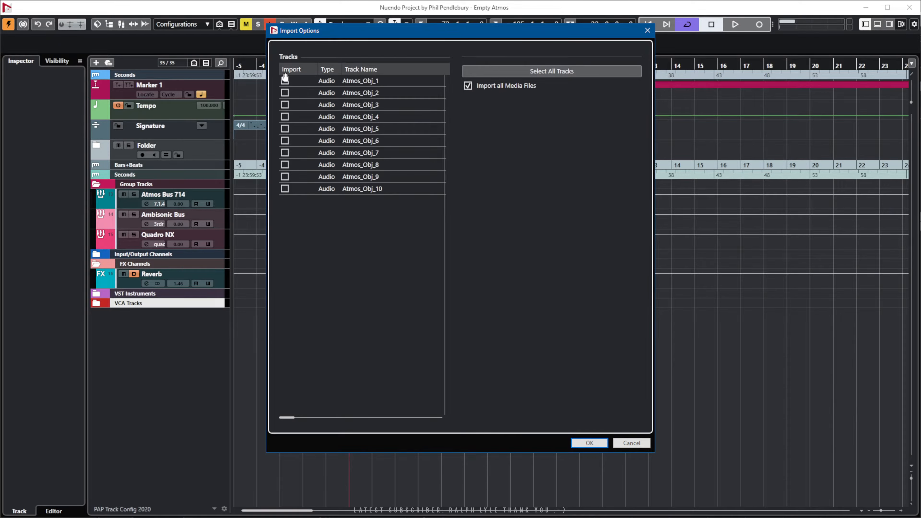
Import the tracks Atmos_Obj_1 to Atmos_Obj_10 with the option to import all media files enabled
left_click(285, 117)
left_click(285, 129)
left_click(285, 140)
left_click(285, 176)
left_click(285, 189)
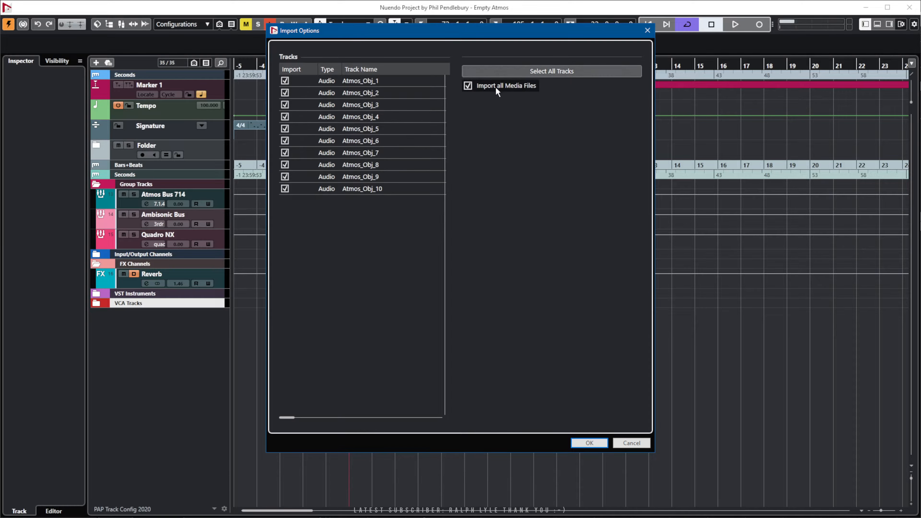
left_click(467, 86)
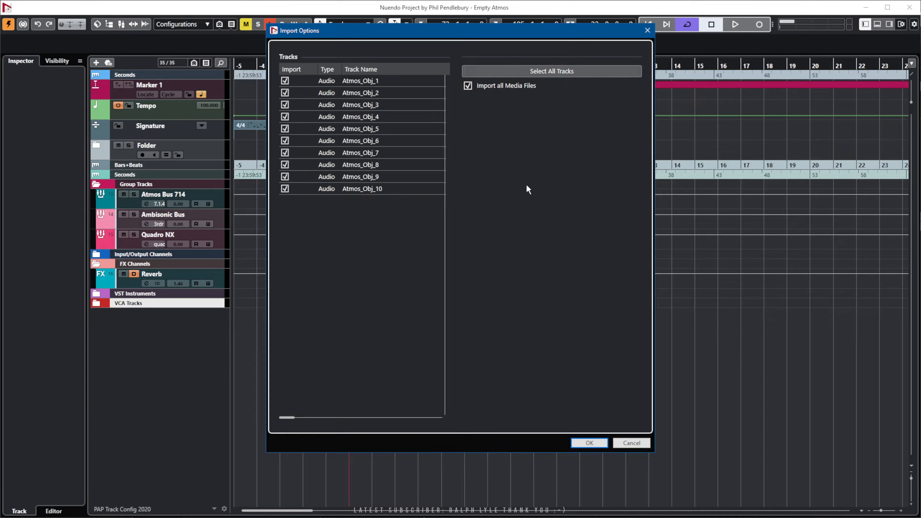
mouse_move(288, 419)
left_mouse_down()
mouse_move(362, 422)
mouse_move(282, 418)
left_mouse_up()
left_click(591, 443)
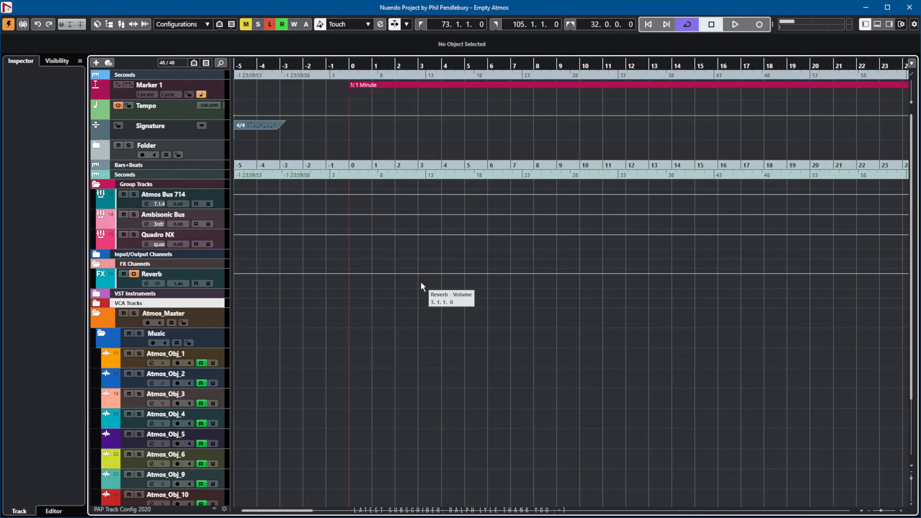
Check the imported Atmos object tracks and play them briefly from the left locator at bar 73
scroll(420, 282, "down", 3)
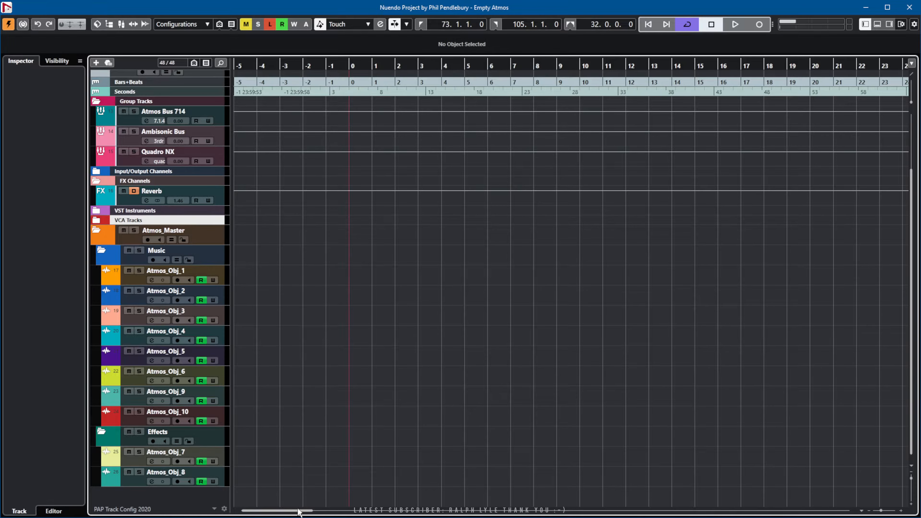
left_click_drag(298, 511, 480, 515)
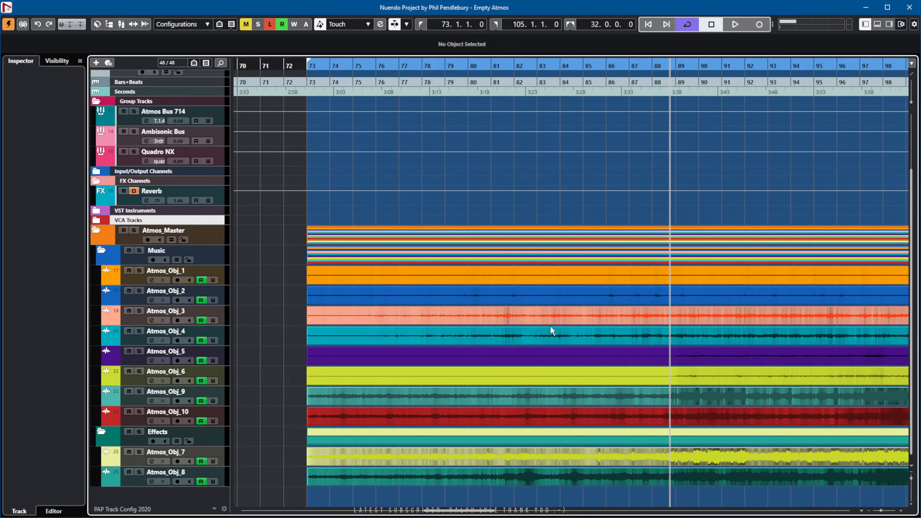
key("KP_1")
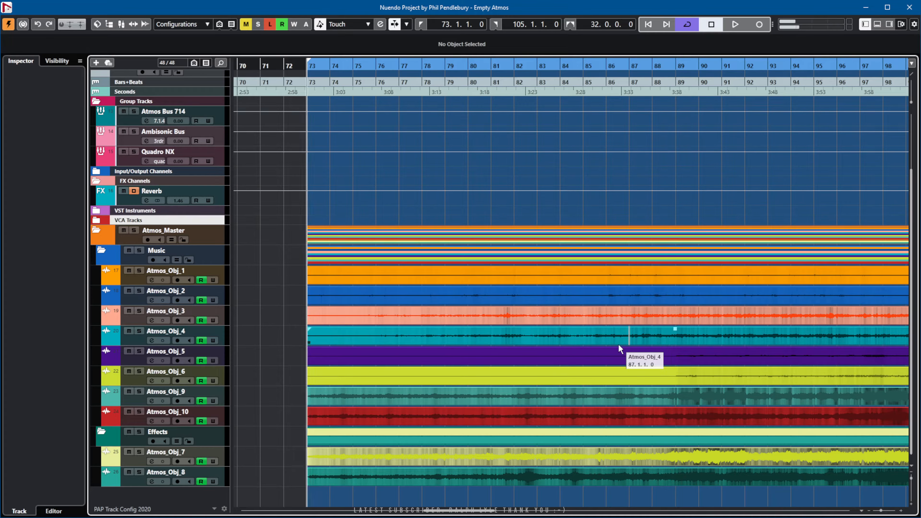
key("space")
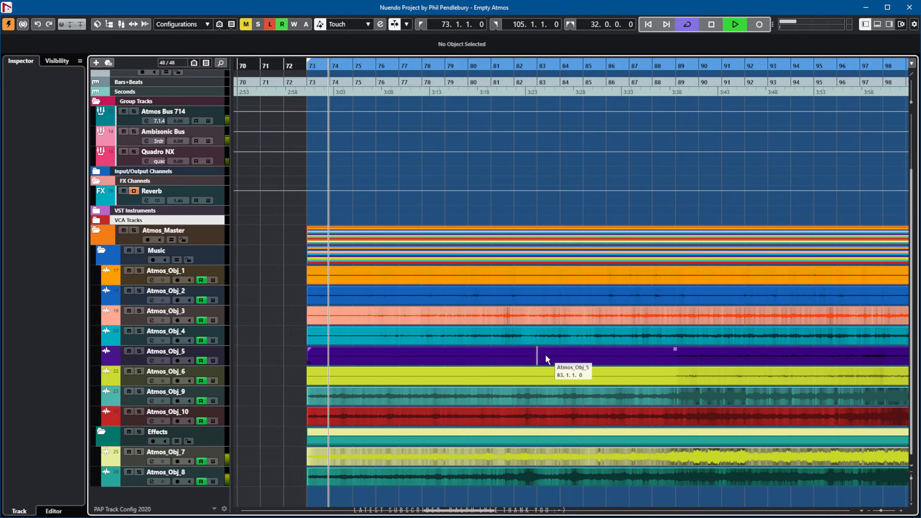
key("space")
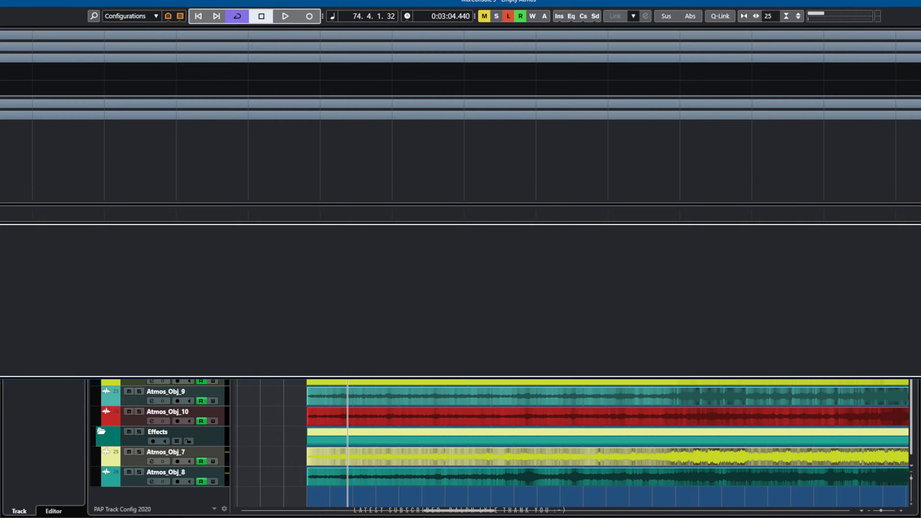
Bring MixConsole 3 in front of the project and open the Renderer for Dolby Atmos on Atmos Bus 714
left_click_drag(0, 150, 920, 141)
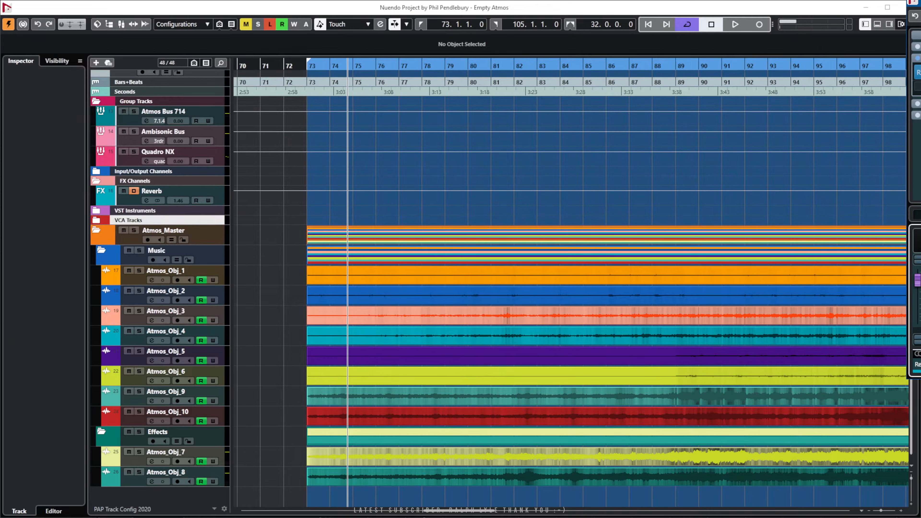
left_click_drag(920, 31, 371, 54)
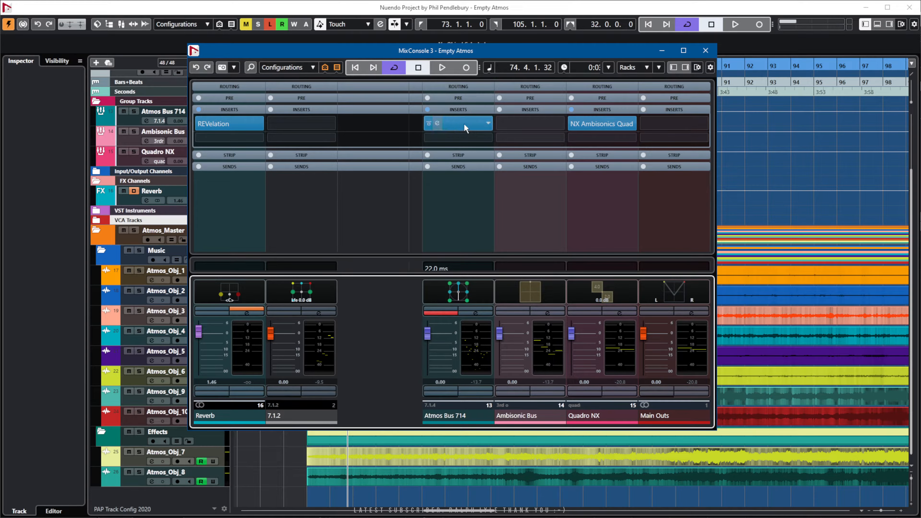
left_click(438, 123)
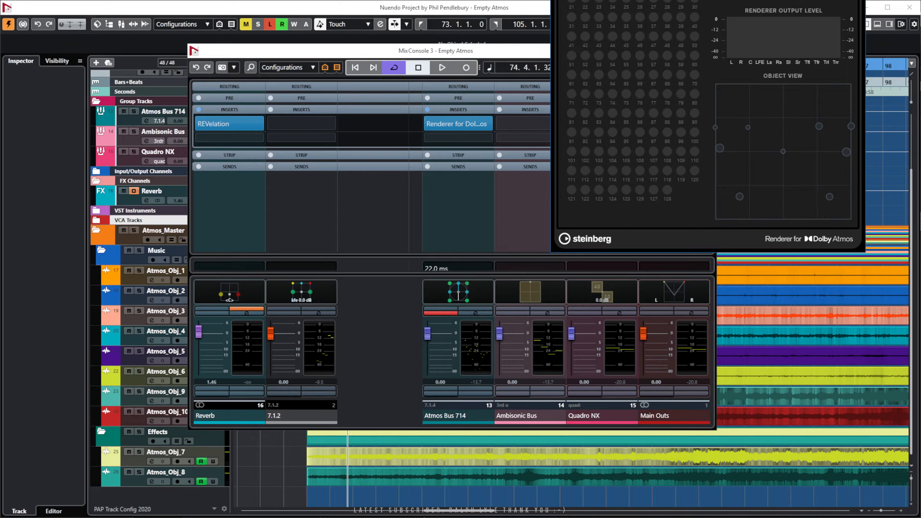
Bring the full Renderer for Dolby Atmos window into view, examine its audio objects and output section, and close it
left_click_drag(680, 0, 674, 1)
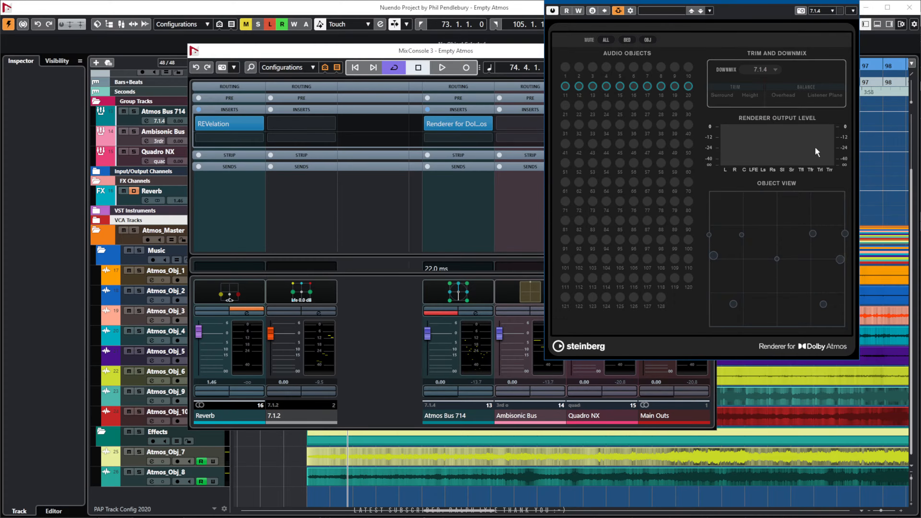
left_click(854, 2)
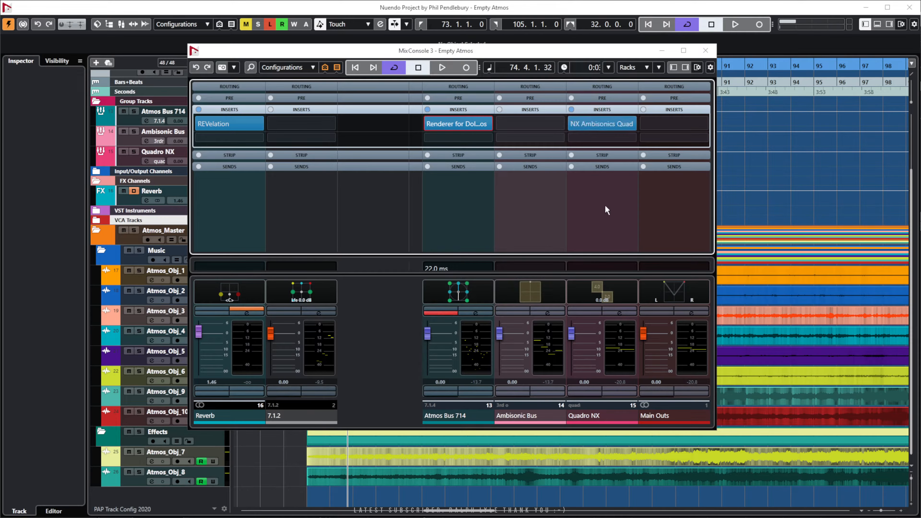
Open NX Ambisonics Quad on the Quadro NX channel and try its Rotate control during playback
left_click(582, 126)
left_click(581, 123)
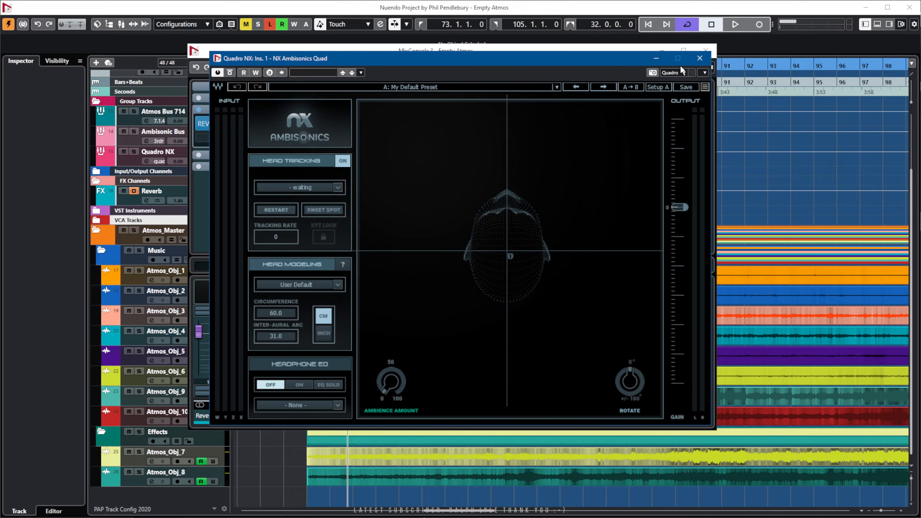
key("space")
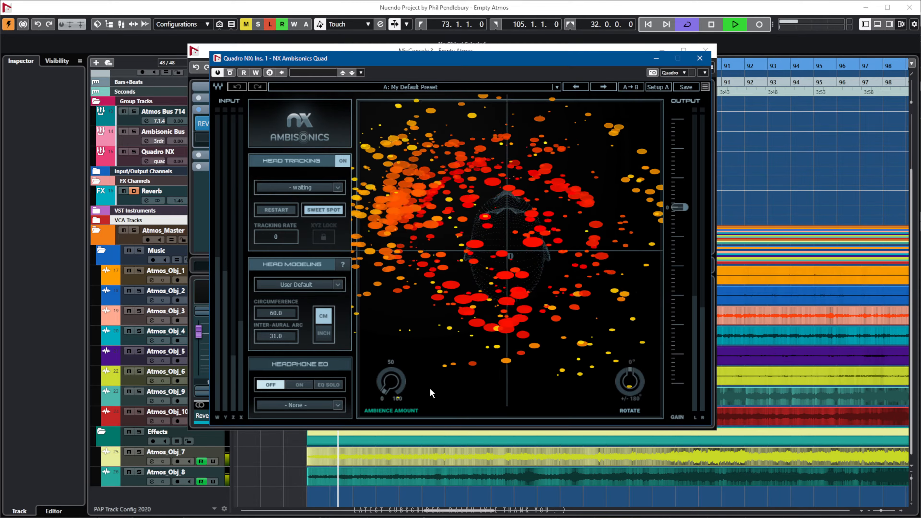
left_click_drag(628, 389, 629, 343)
left_click_drag(631, 306, 630, 387)
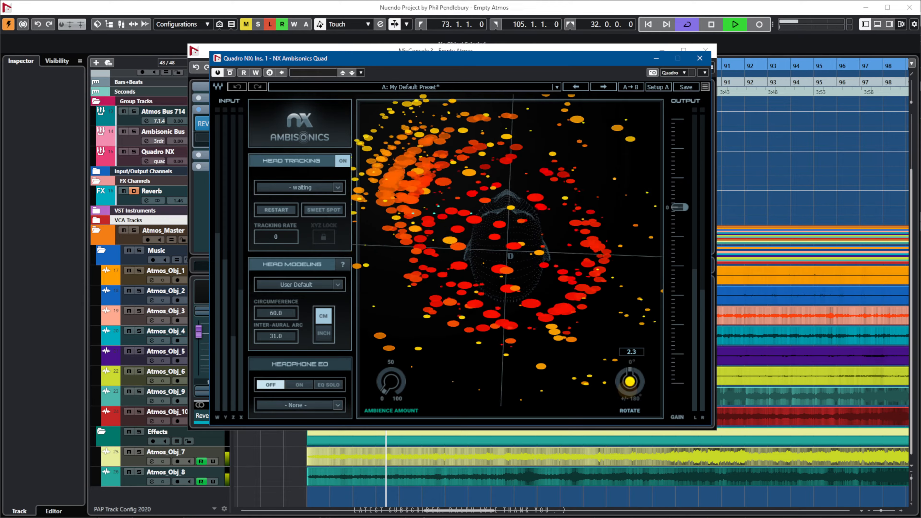
Stop playback and close both the NX Ambisonics Quad plug-in and MixConsole 3
left_click(700, 58)
key("space")
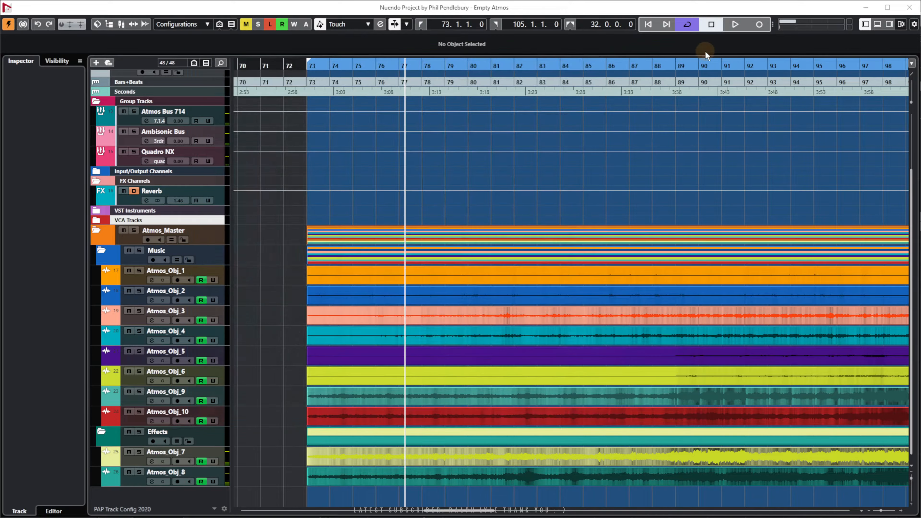
left_click(705, 51)
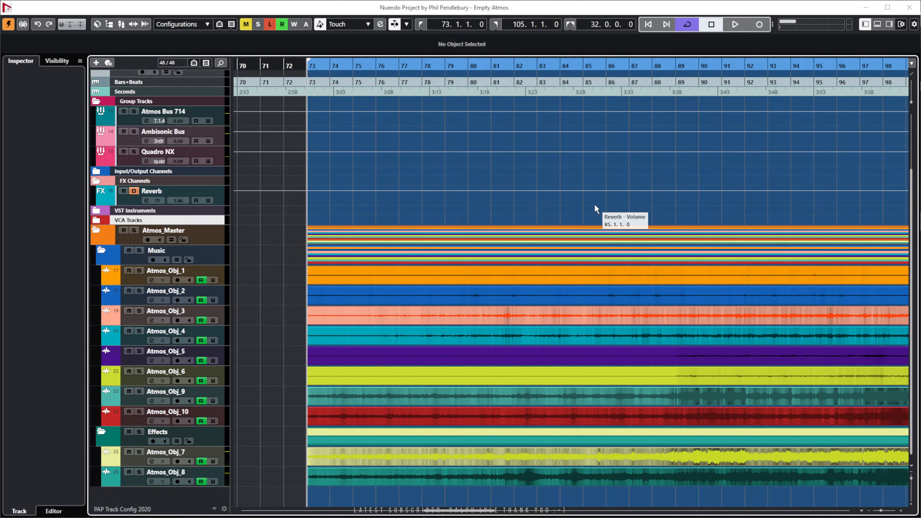
Move the playback cursor forward and back around bar 73, returning it to the left locator
left_click_drag(310, 276, 260, 271)
key("KP_Add")
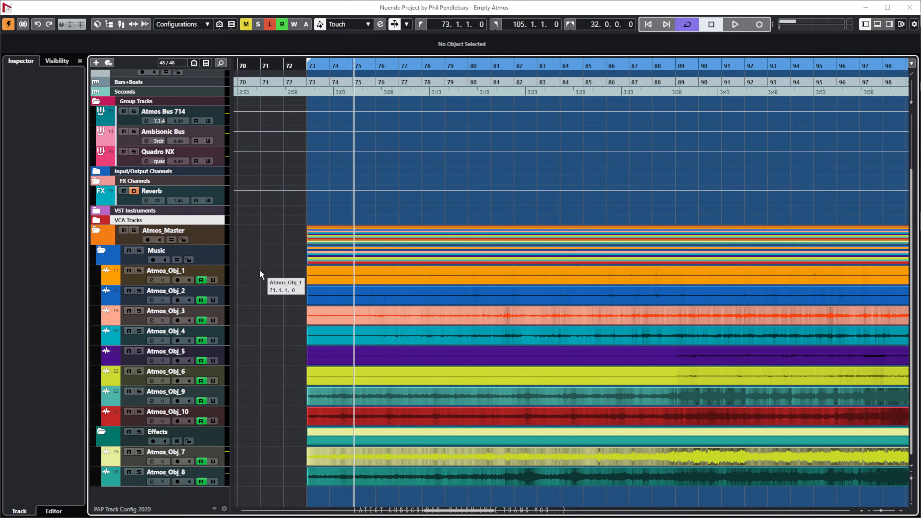
key("KP_Add")
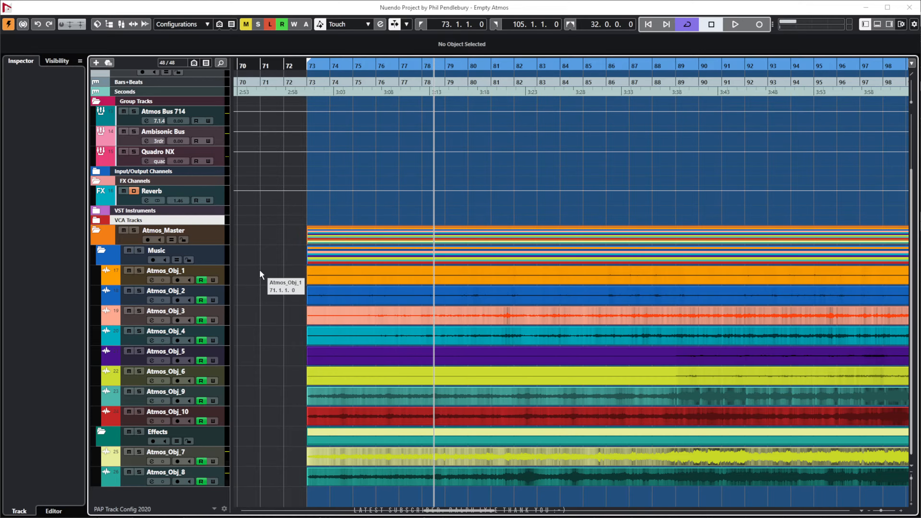
key("KP_1")
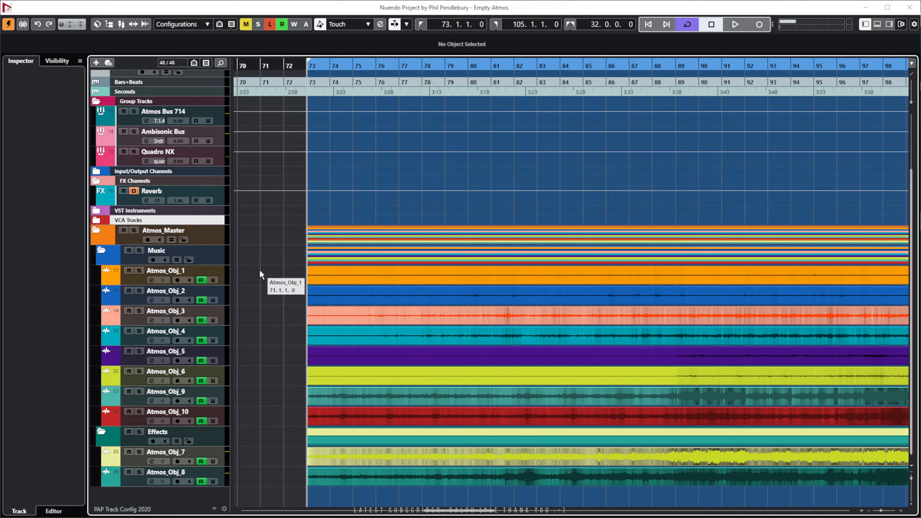
key("KP_Add")
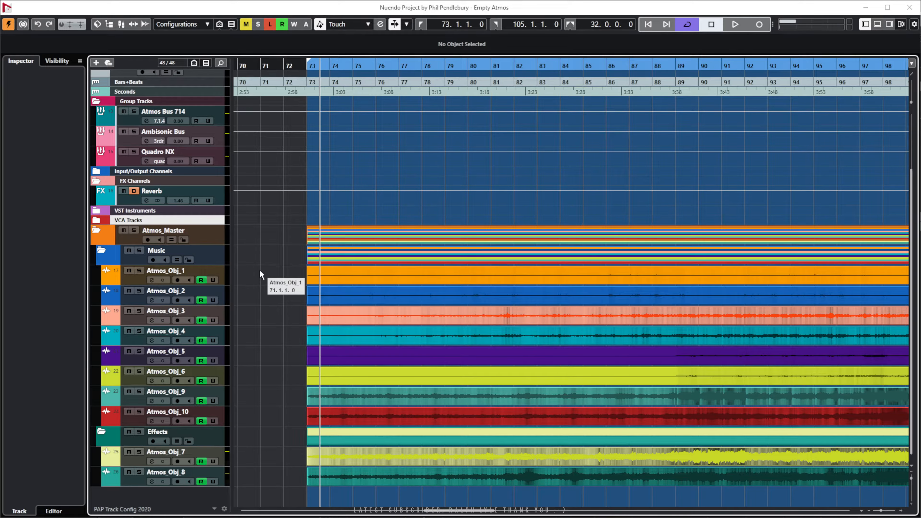
key("KP_Subtract")
key("KP_Subtract")
key("KP_Subtract")
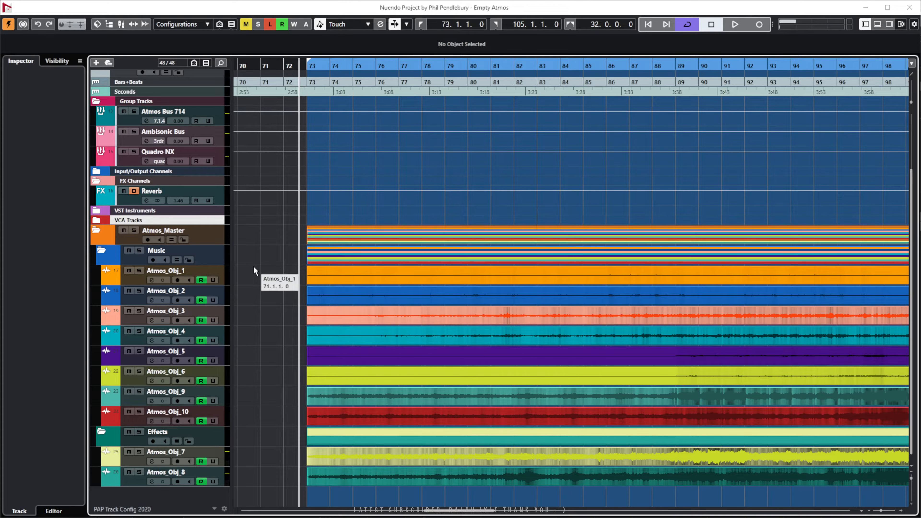
key("KP_1")
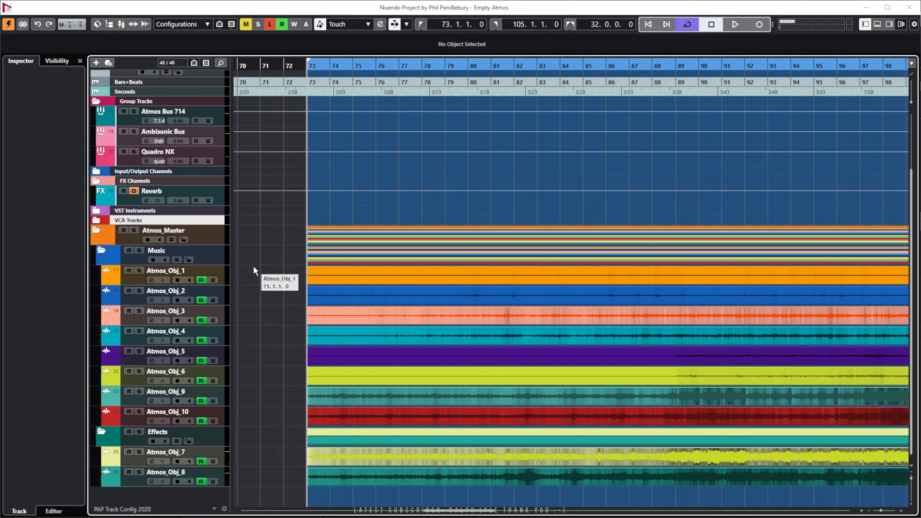
Play the Atmos object tracks from bar 73 to about bar 82 and return to the left locator
key("space")
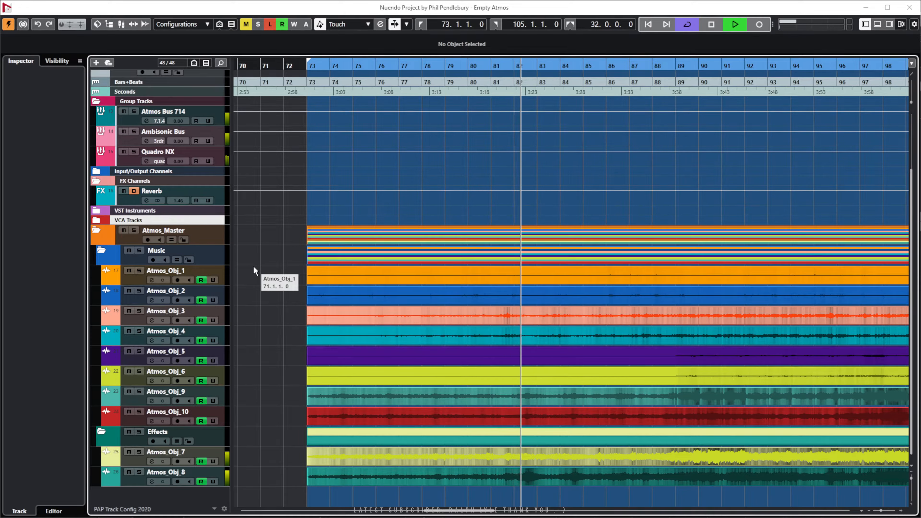
key("space")
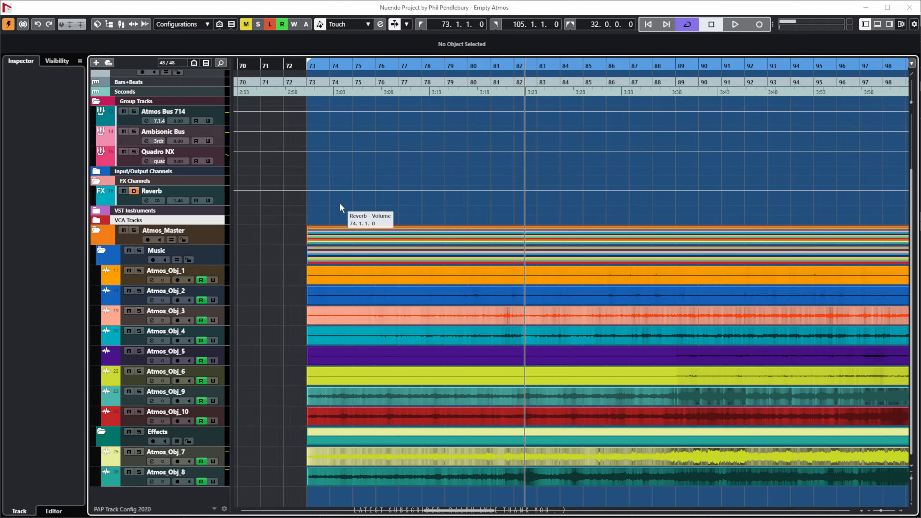
key("KP_1")
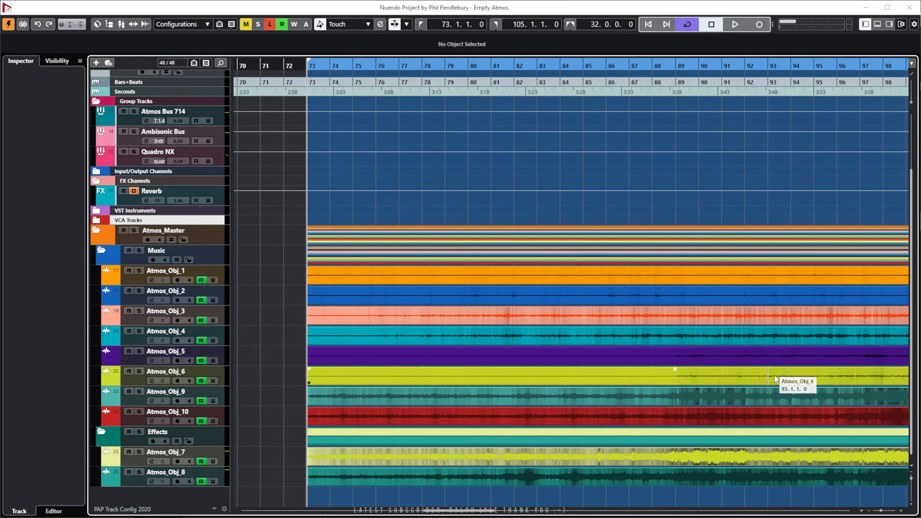
Close the Empty Atmos project without saving and delete the files created since the last save
left_click(489, 511)
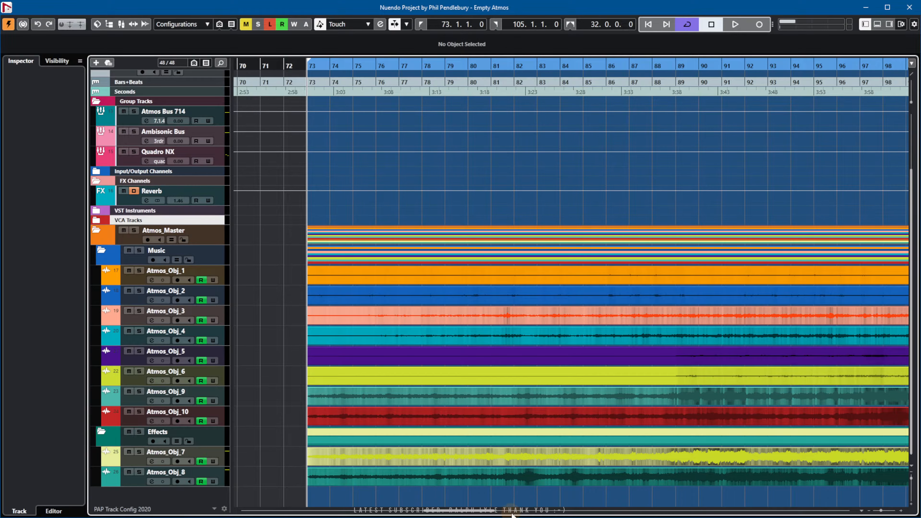
mouse_move(489, 511)
left_mouse_down()
mouse_move(511, 512)
mouse_move(475, 512)
mouse_move(488, 506)
left_mouse_up()
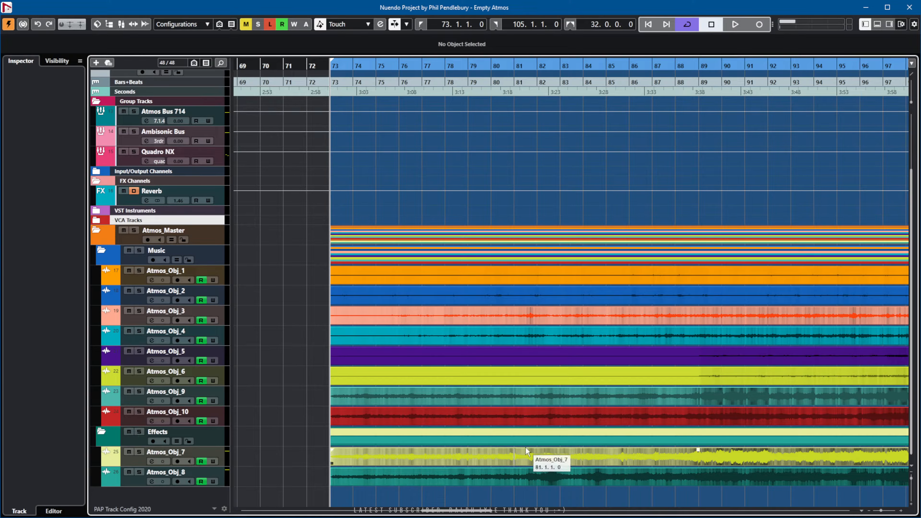
left_click(910, 9)
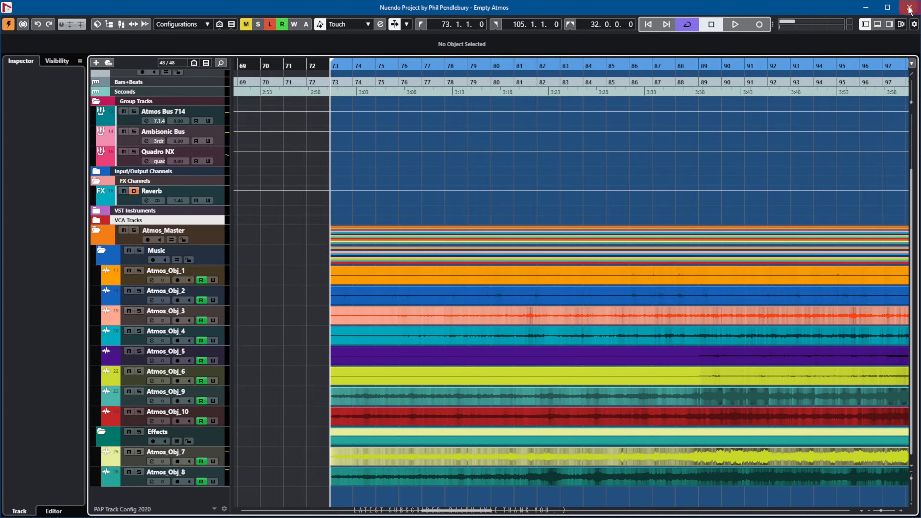
left_click(464, 261)
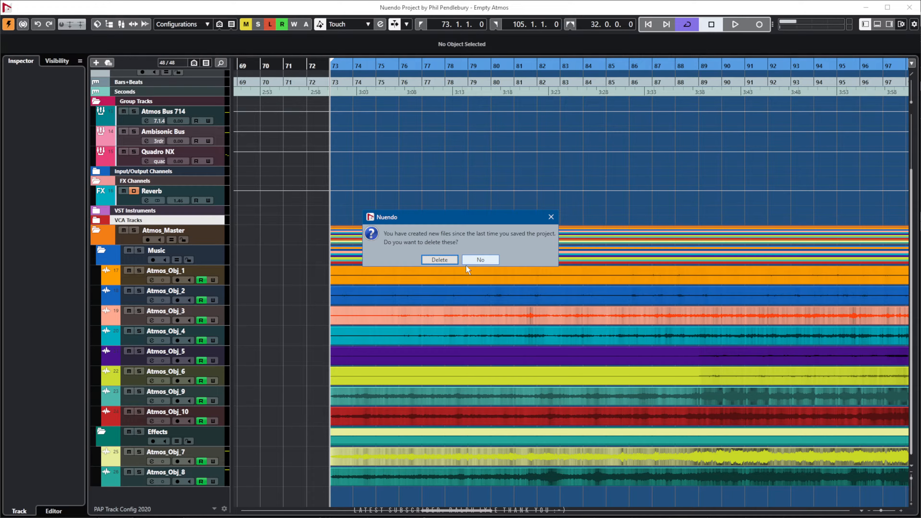
left_click(439, 260)
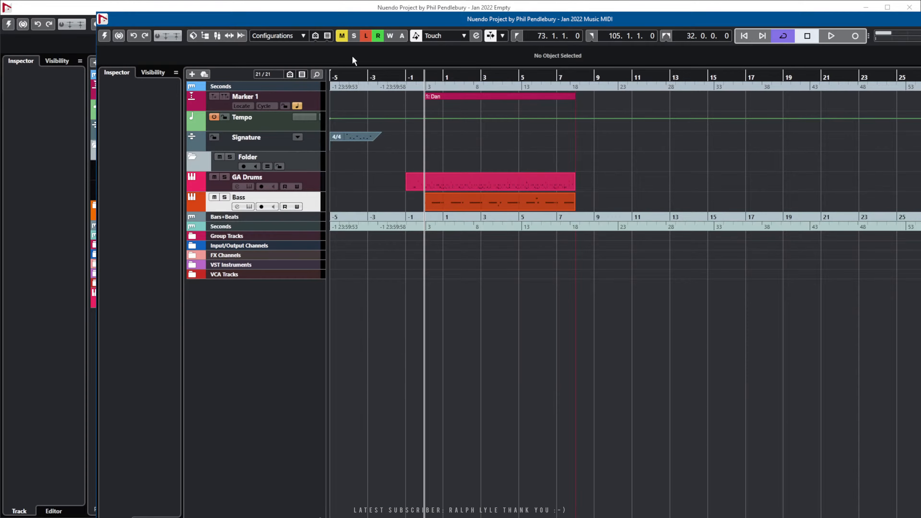
Bring the Jan 2022 Empty project to the front and activate it
left_click(33, 172)
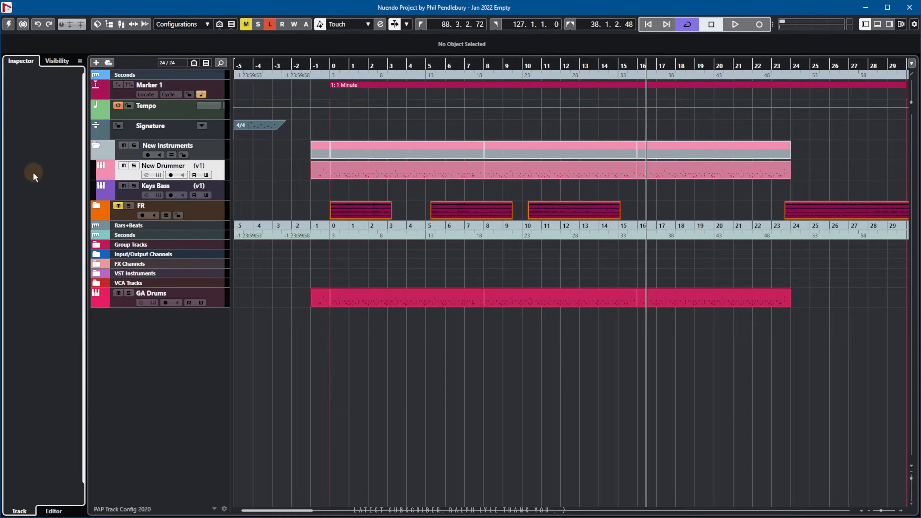
left_click(8, 26)
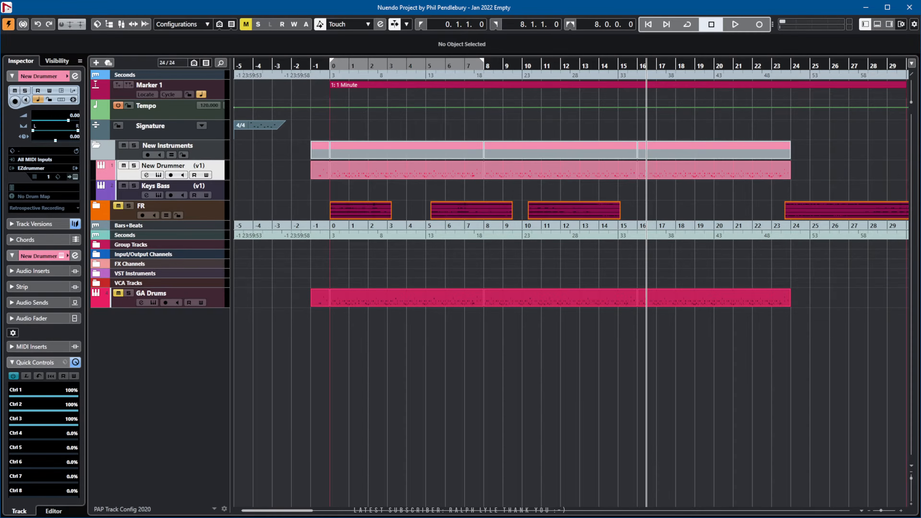
Mute the New Drummer and Keys Bass tracks, and expand and unmute the FR folder
left_click(124, 165)
left_click(123, 183)
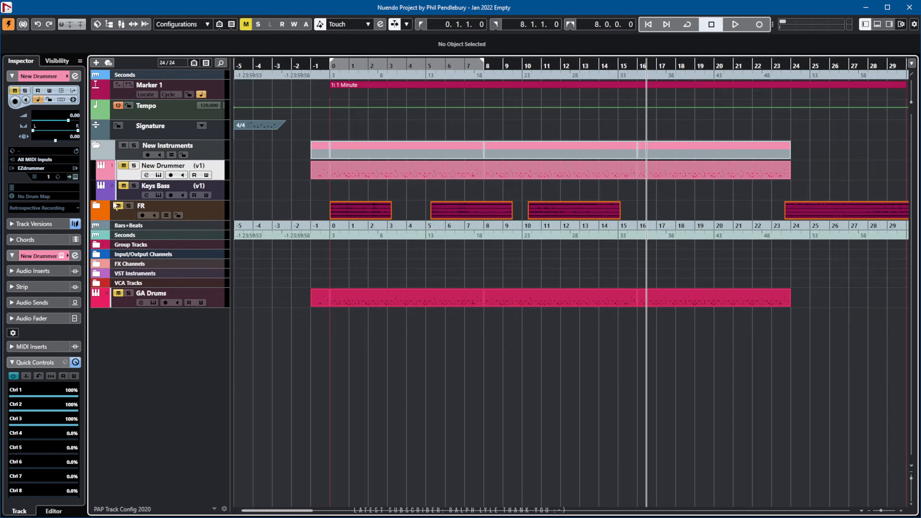
left_click(98, 206)
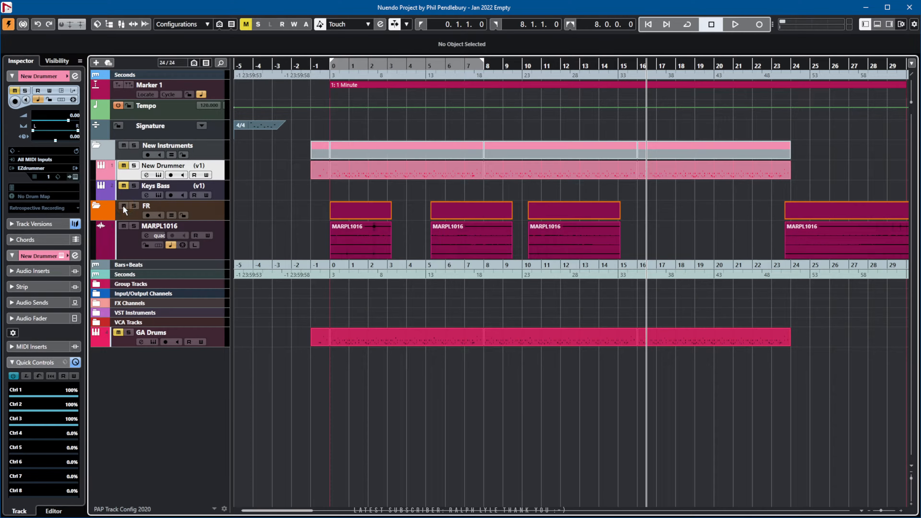
left_click(152, 217)
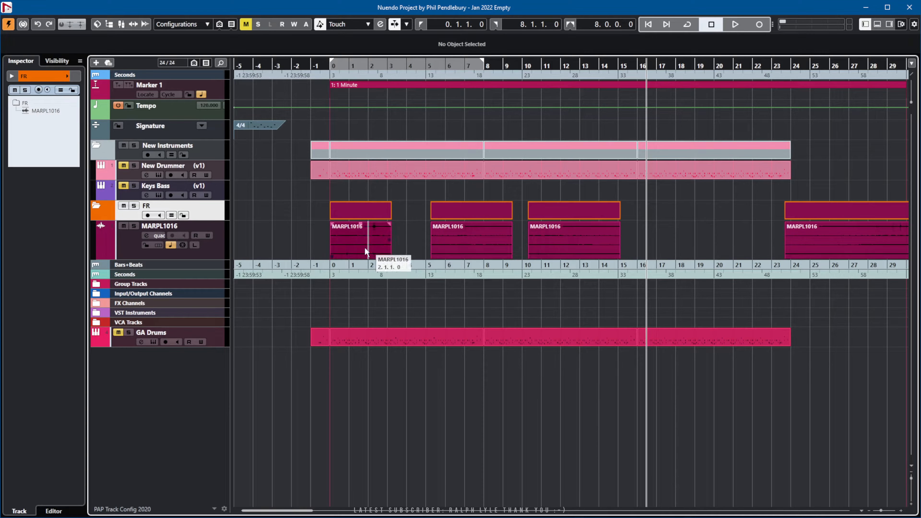
Select the first MARPL1016 event in the FR folder and play it briefly from bar 0
left_click(354, 239)
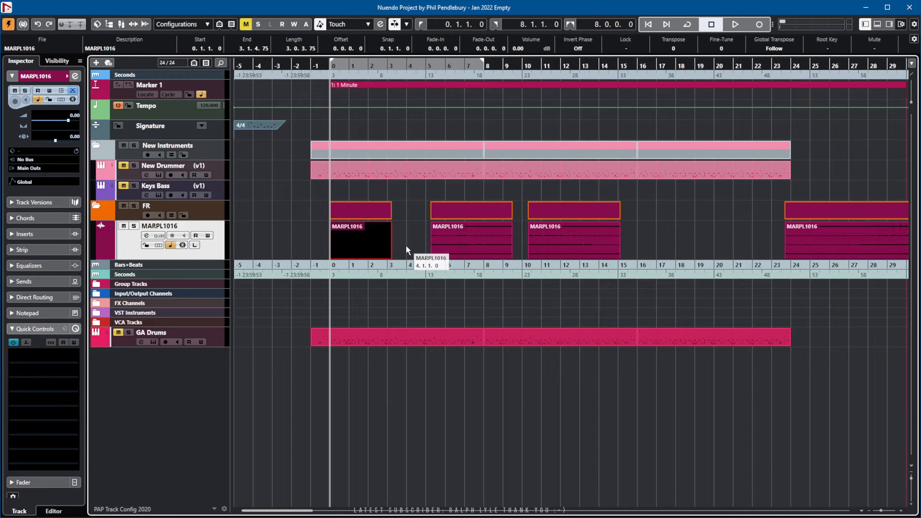
key("space")
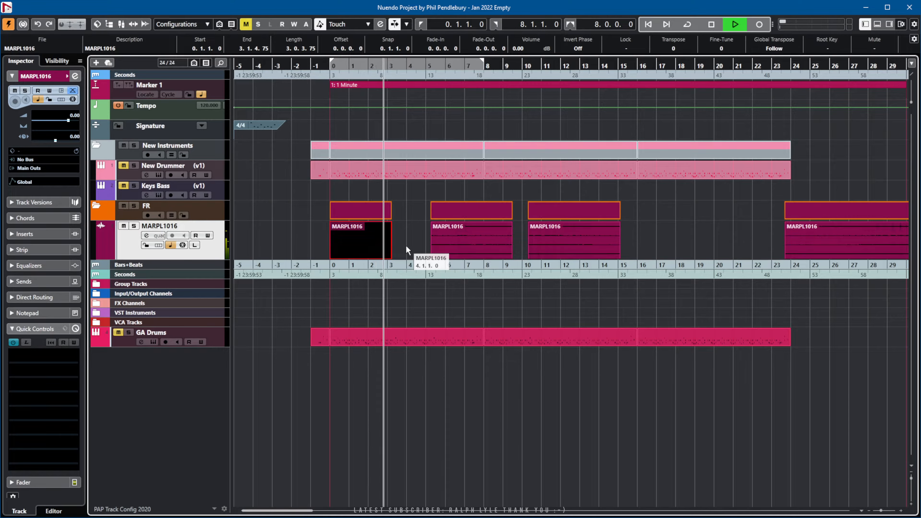
key("space")
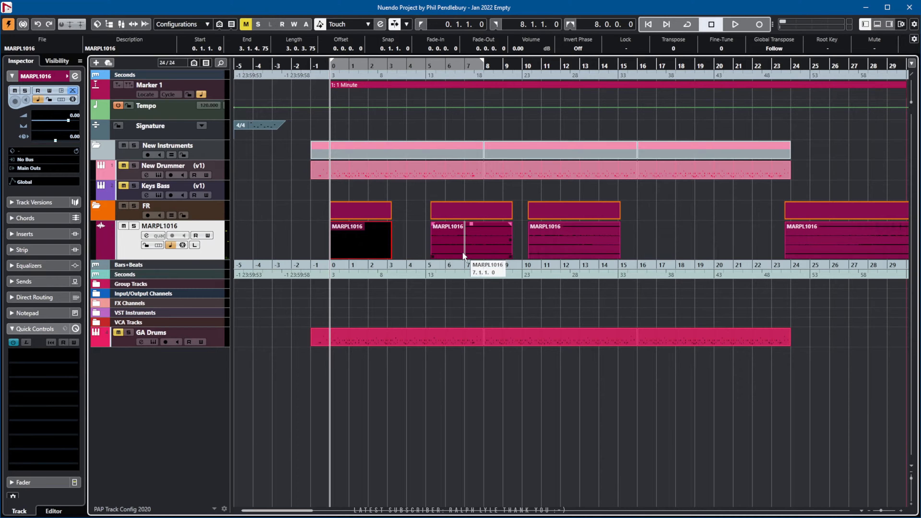
Inspect the first MARPL1016 event's waveform in the Sample Editor, close the editor and deselect the event
double_click(373, 236)
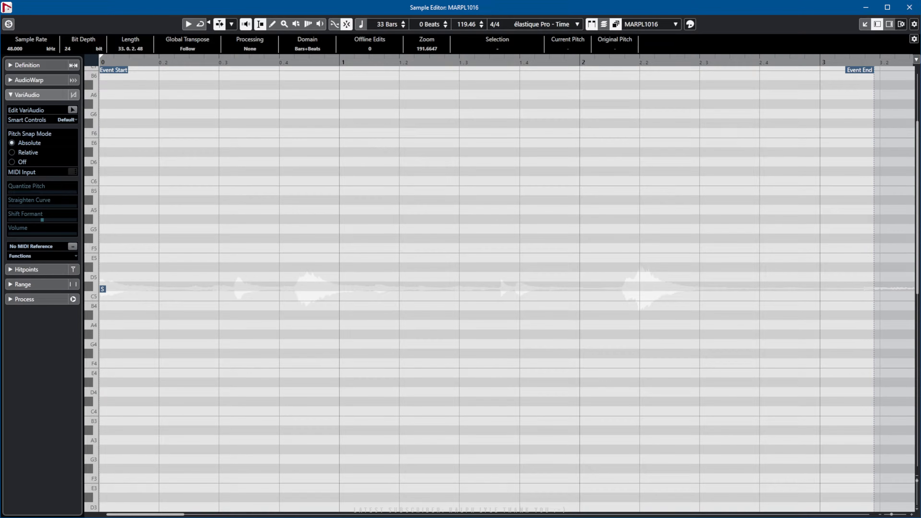
left_click(908, 8)
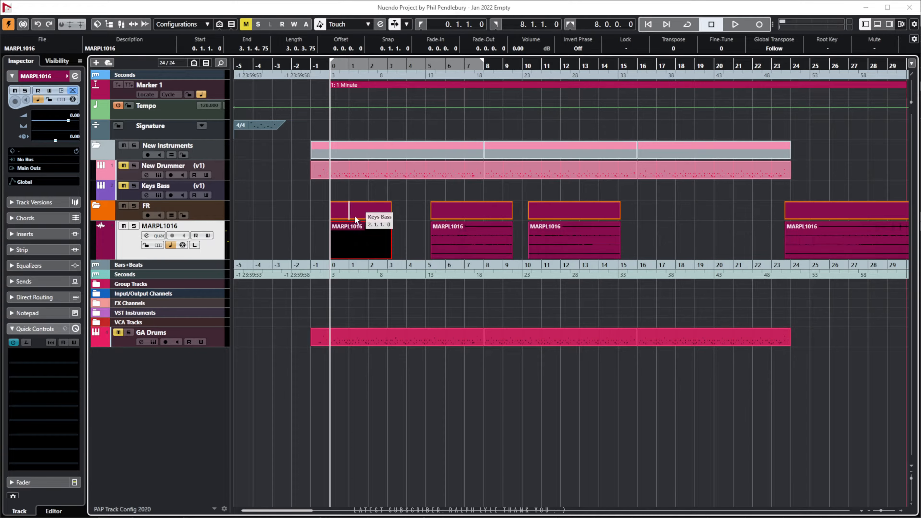
left_click(293, 235)
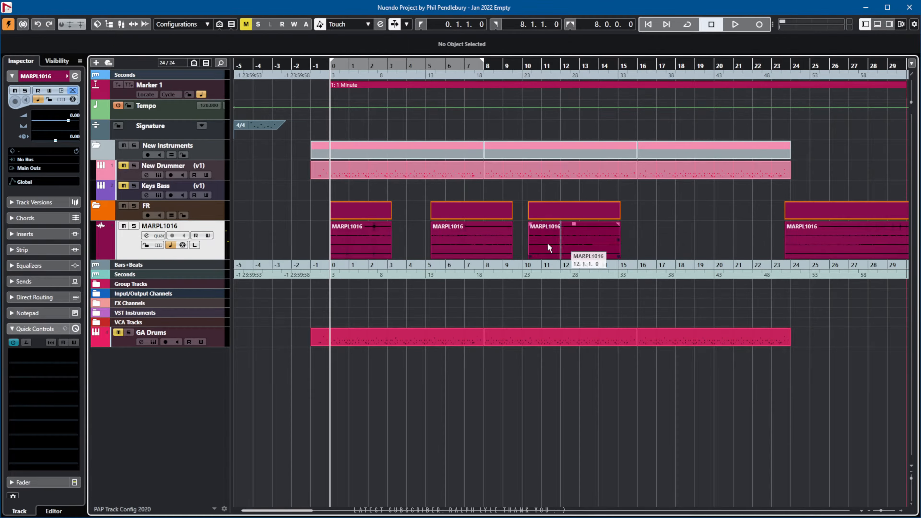
Trim the end of the first MARPL1016 event back to bar 3 and audition the track
mouse_move(393, 258)
left_mouse_down()
mouse_move(760, 254)
mouse_move(389, 255)
left_mouse_up()
left_click(400, 234)
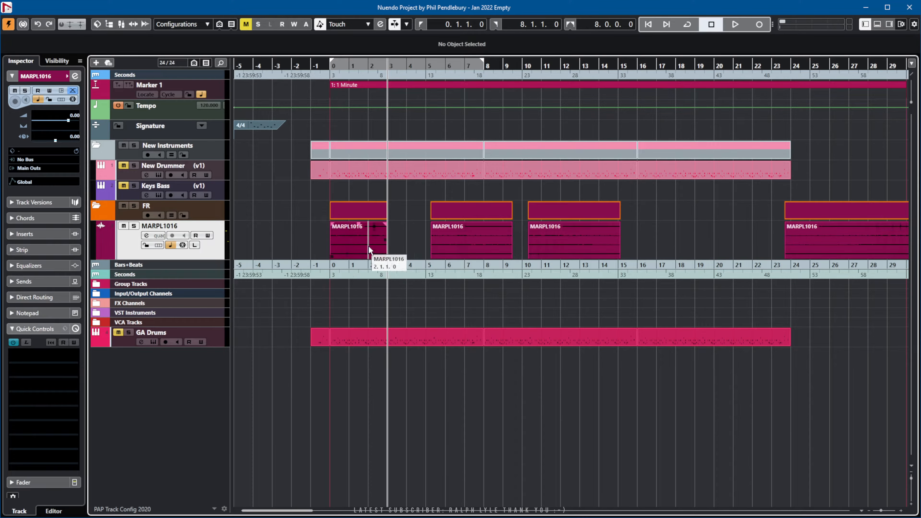
key("space")
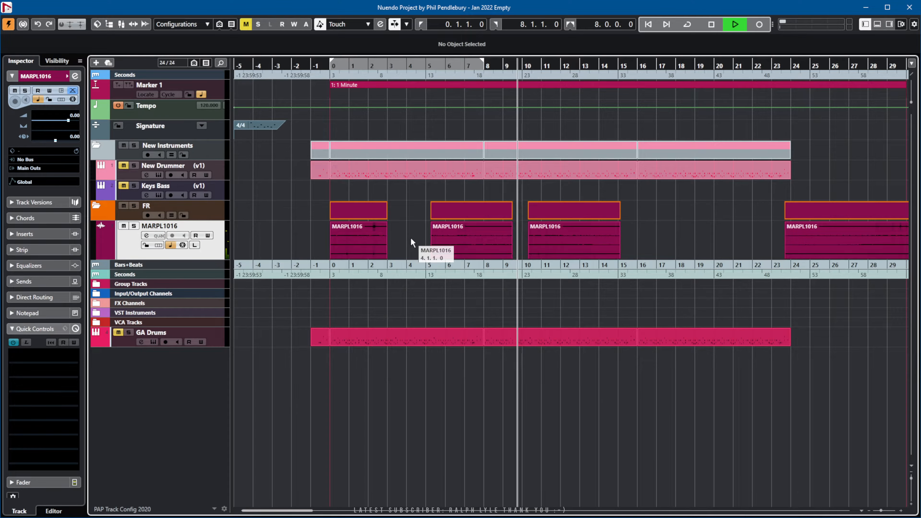
key("space")
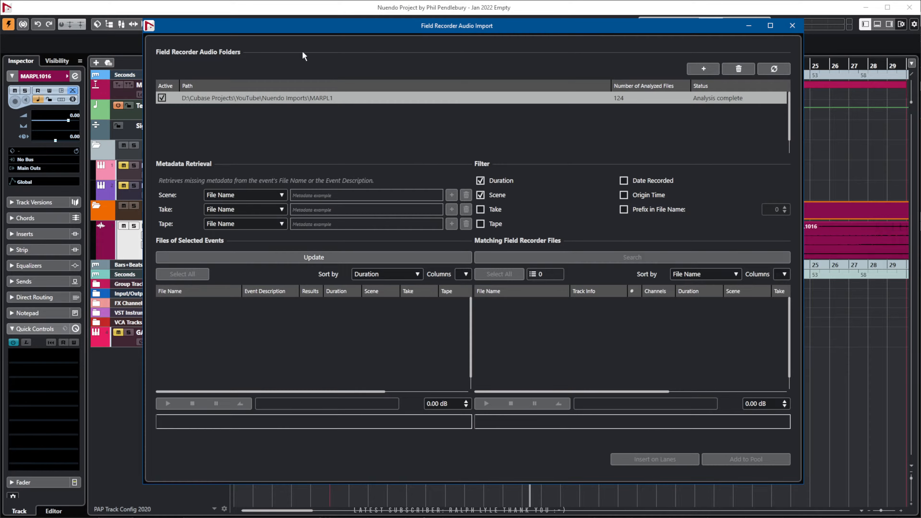
Remove the listed field recorder audio folder and add the MARPL1 folder from Nuendo Imports again
left_click_drag(428, 31, 441, 46)
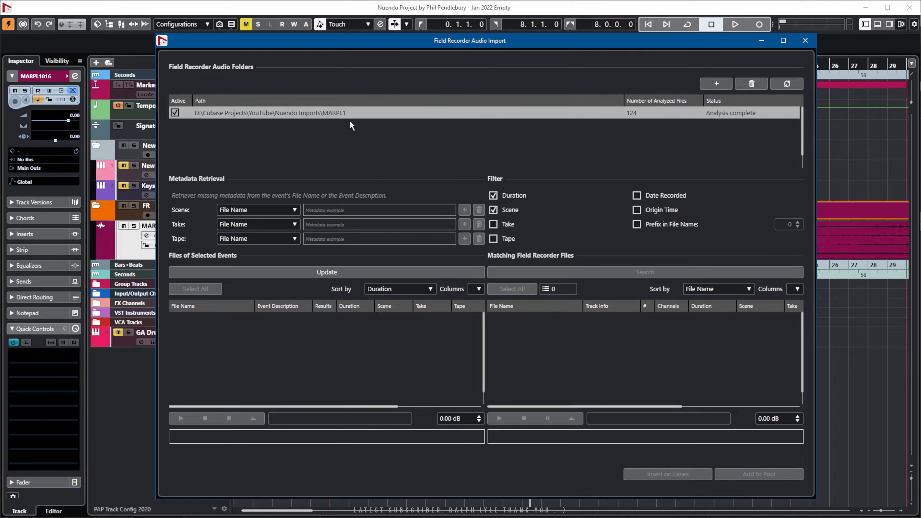
left_click(752, 85)
left_click(716, 84)
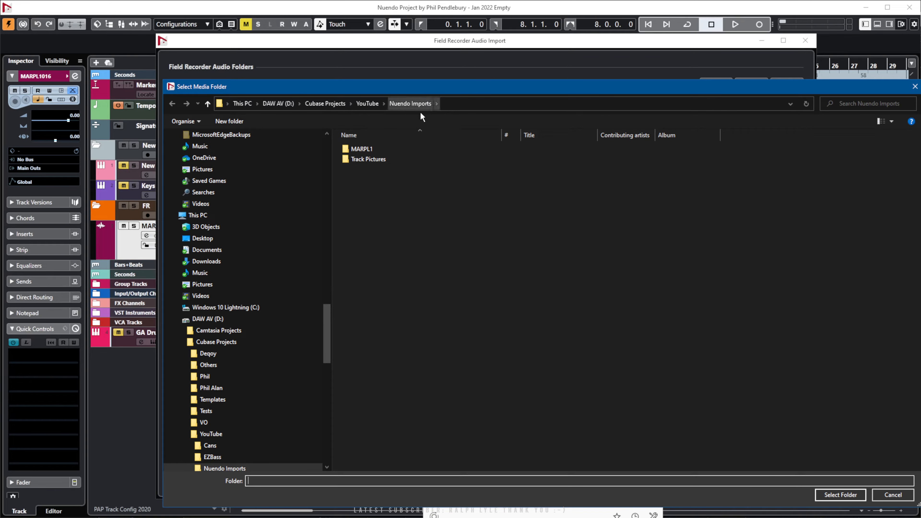
double_click(361, 149)
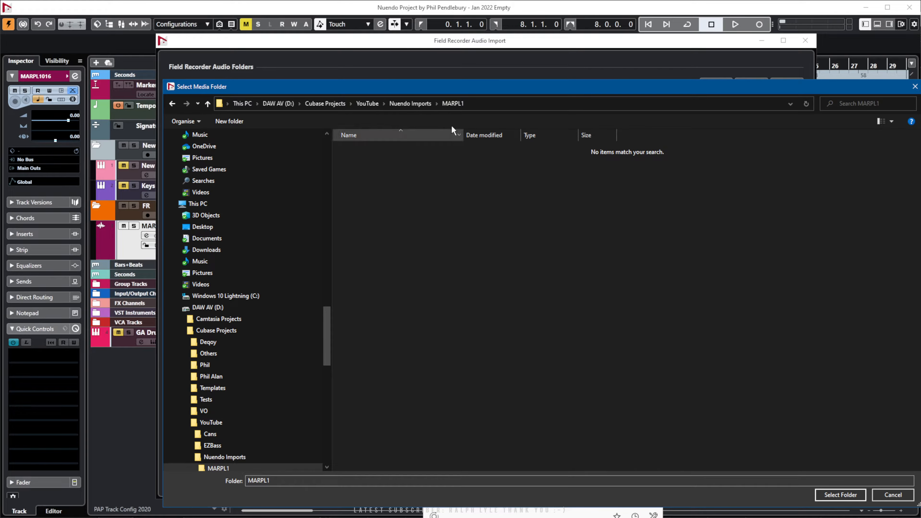
left_click(826, 494)
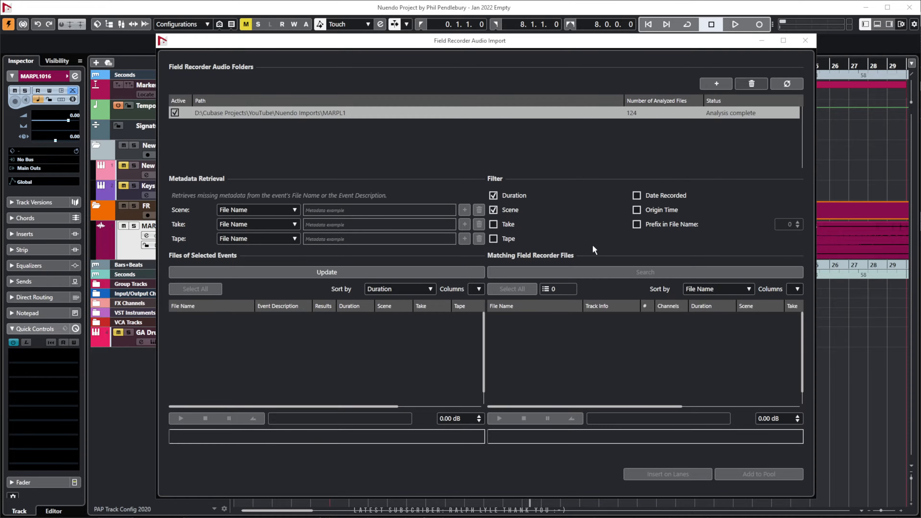
Select the first MARPL1016 event in the project and update the import dialog's list of files for selected events
left_click_drag(344, 49, 580, 40)
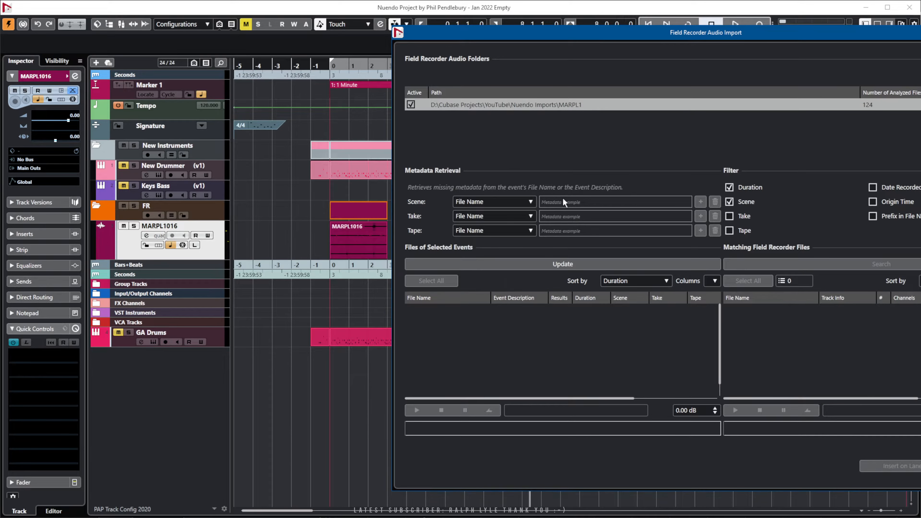
left_click(352, 246)
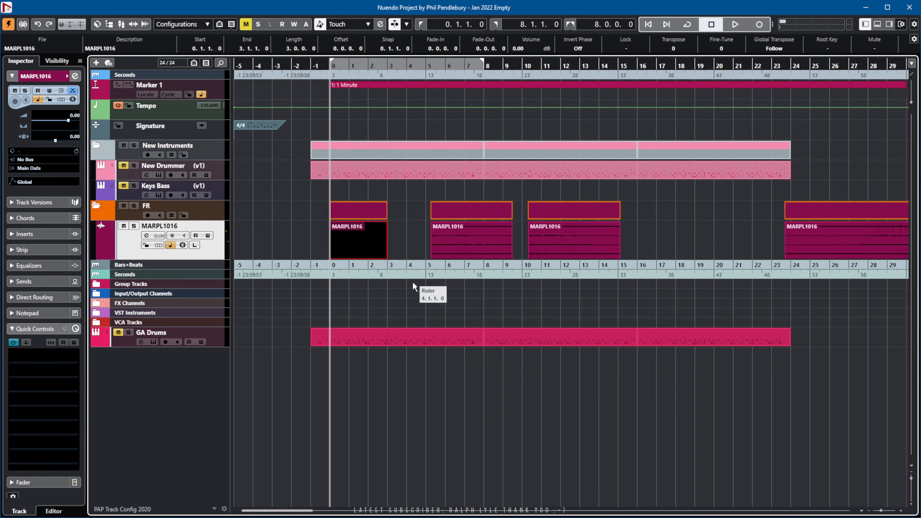
left_click(406, 294)
left_click(357, 243)
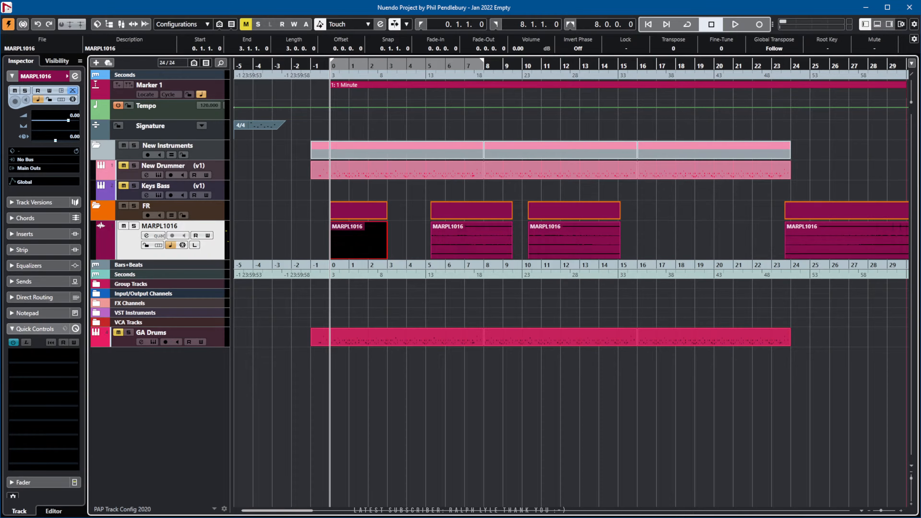
key("alt+Tab")
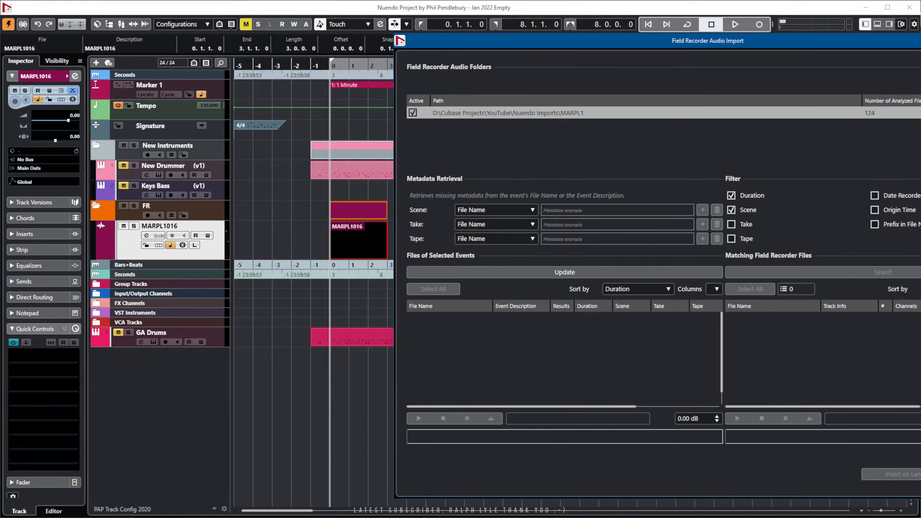
left_click_drag(920, 48, 920, 24)
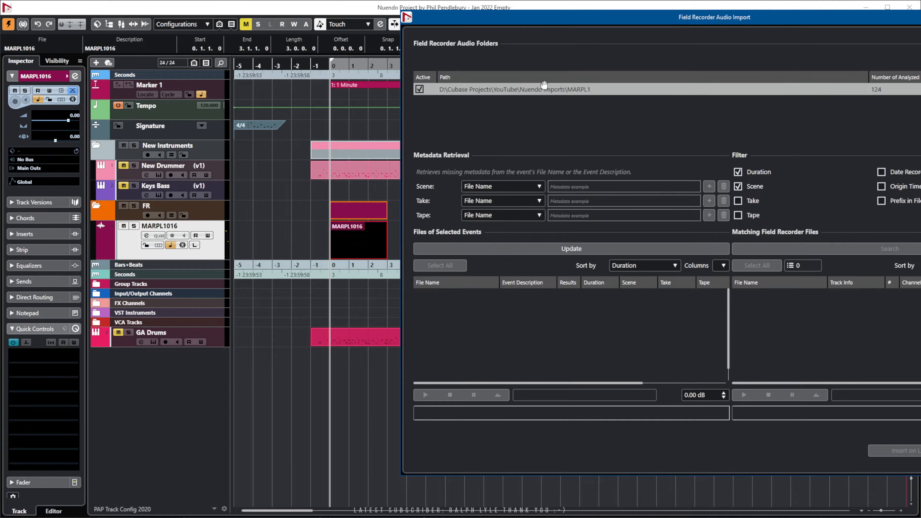
left_click_drag(561, 17, 527, 15)
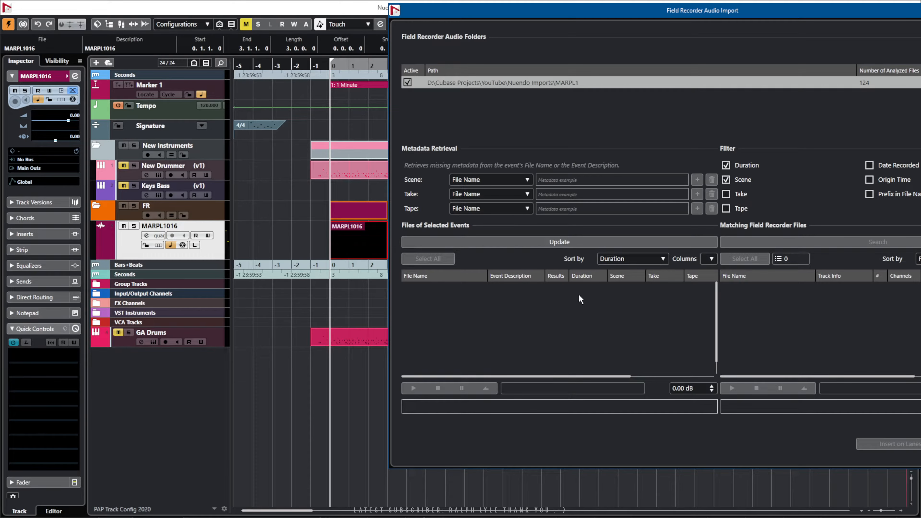
left_click(541, 244)
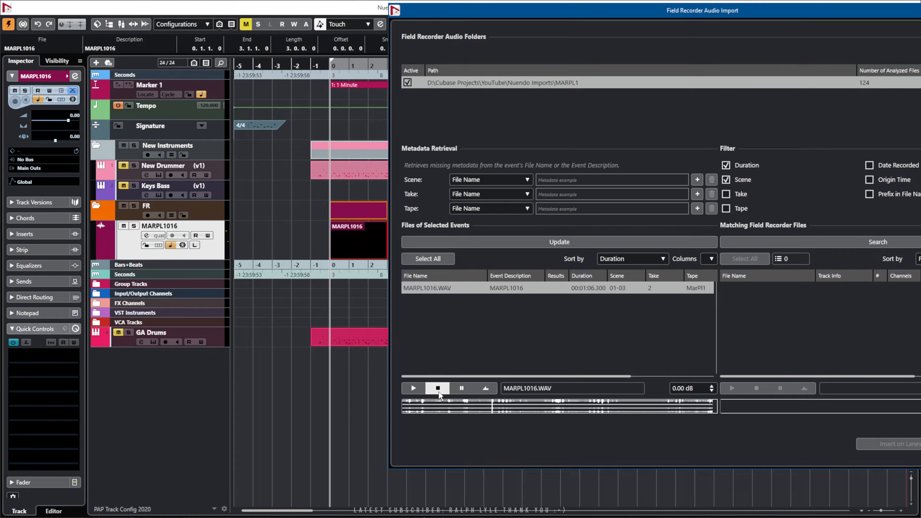
Preview MARPL1016.WAV from the selected event's files, jumping to an earlier point in its waveform, and stop playback
left_click(419, 390)
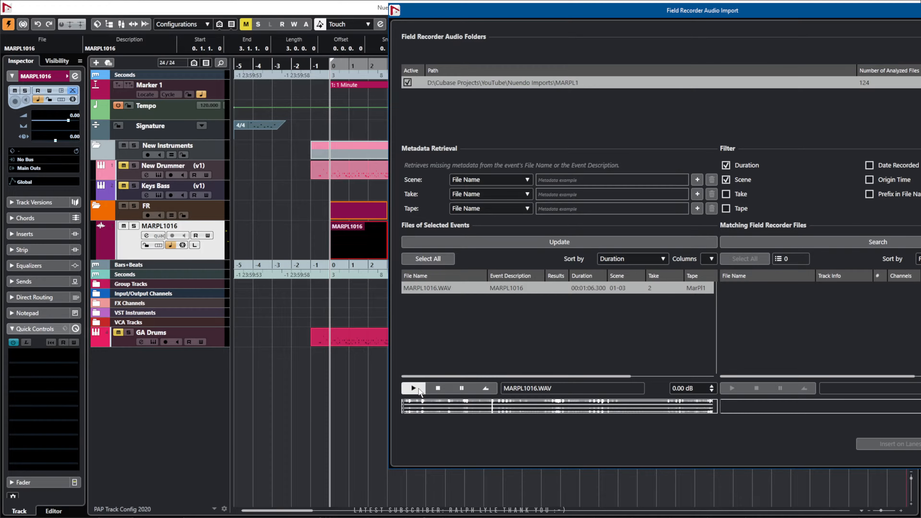
left_click_drag(672, 16, 473, 41)
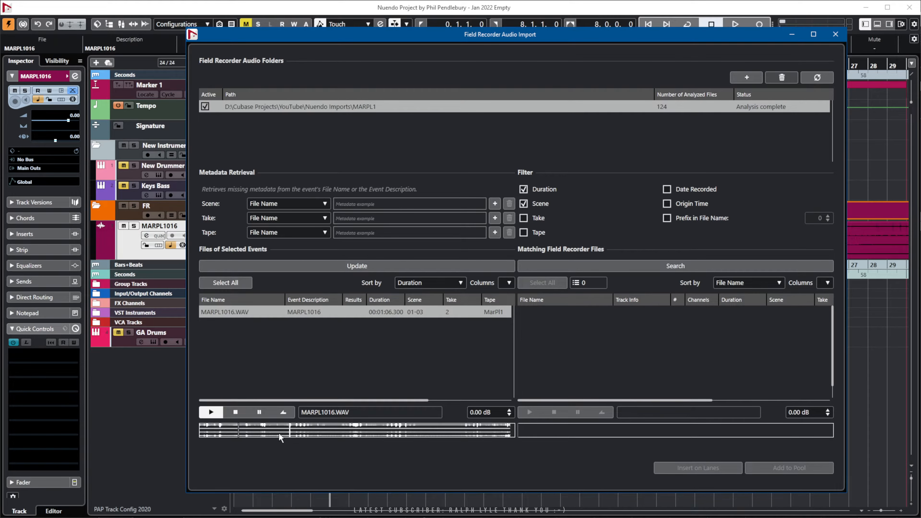
left_click(235, 412)
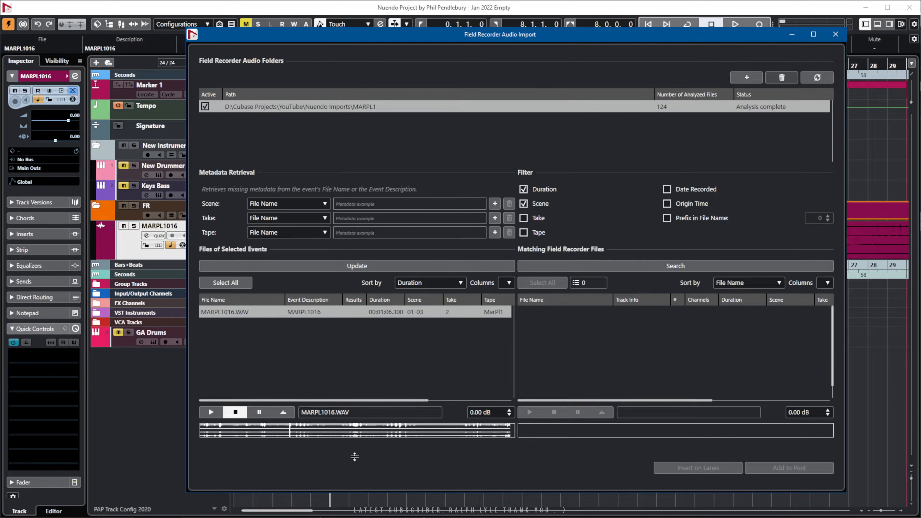
left_click(268, 435)
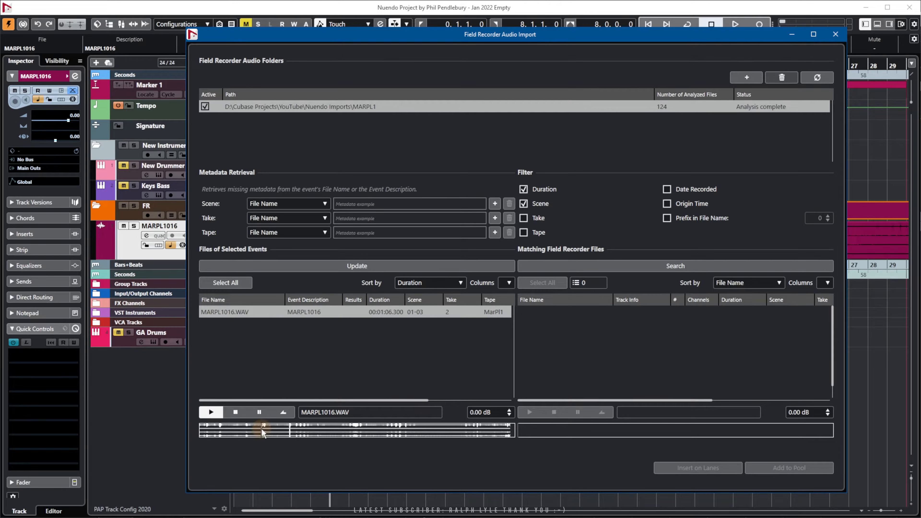
left_click(235, 416)
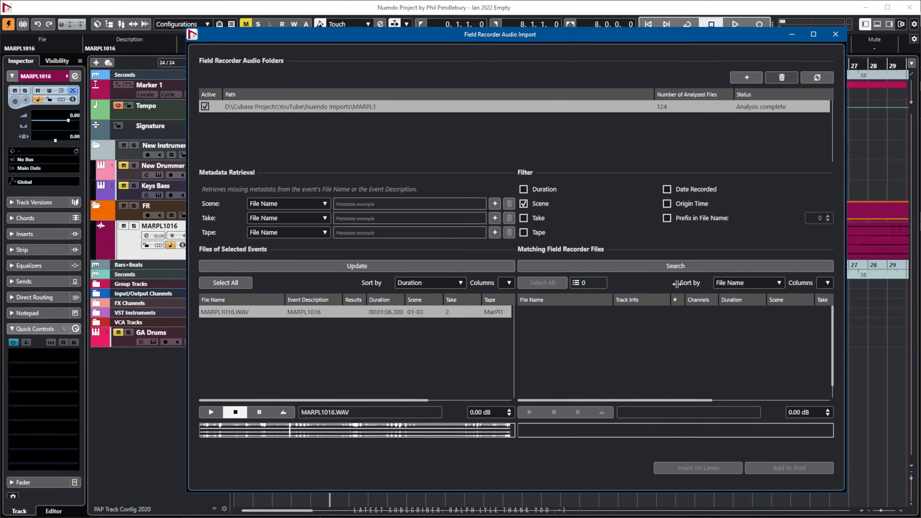
Search for matching field recorder files by Scene with the Duration filter off, and preview the first MARPL1015.WAV result
left_click(672, 266)
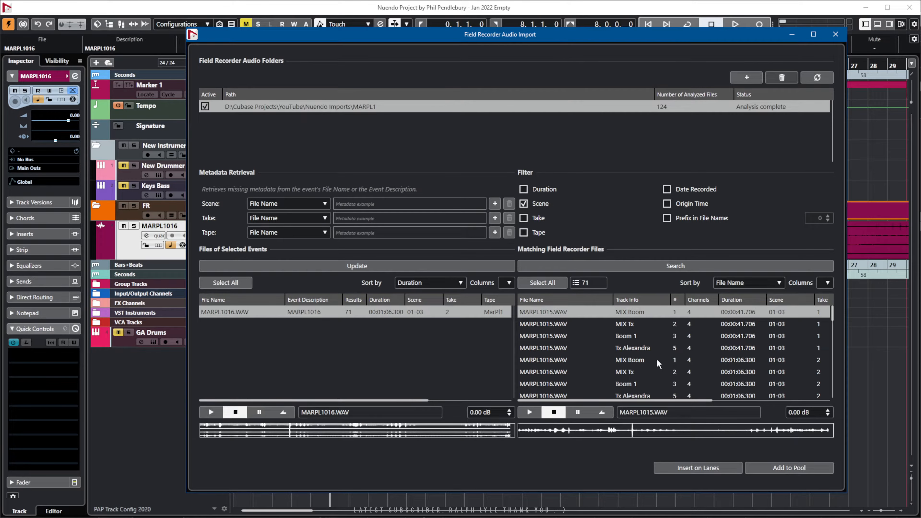
left_click_drag(710, 402, 726, 400)
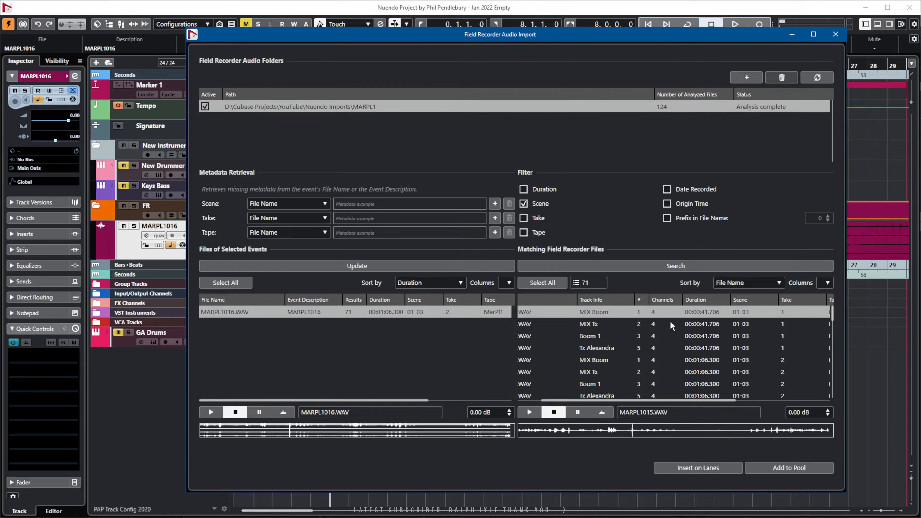
scroll(719, 333, "down", 8)
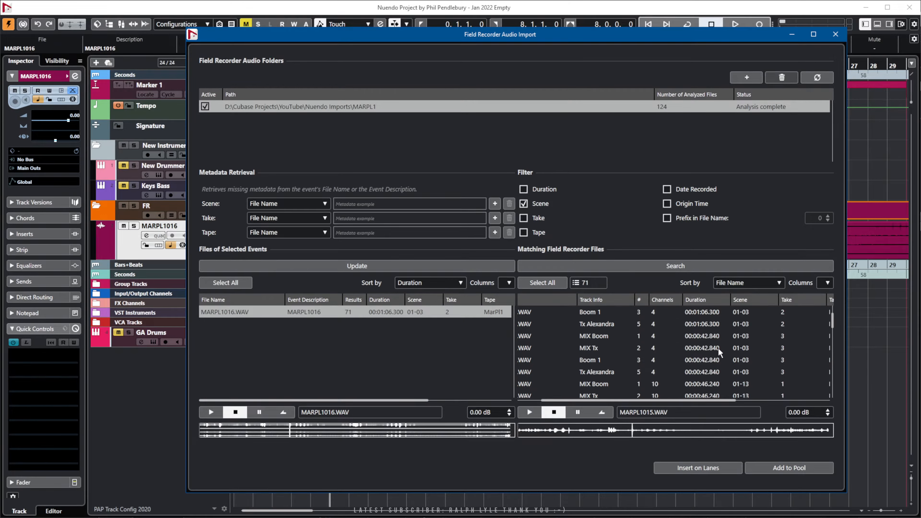
scroll(703, 358, "up", 8)
left_click(529, 414)
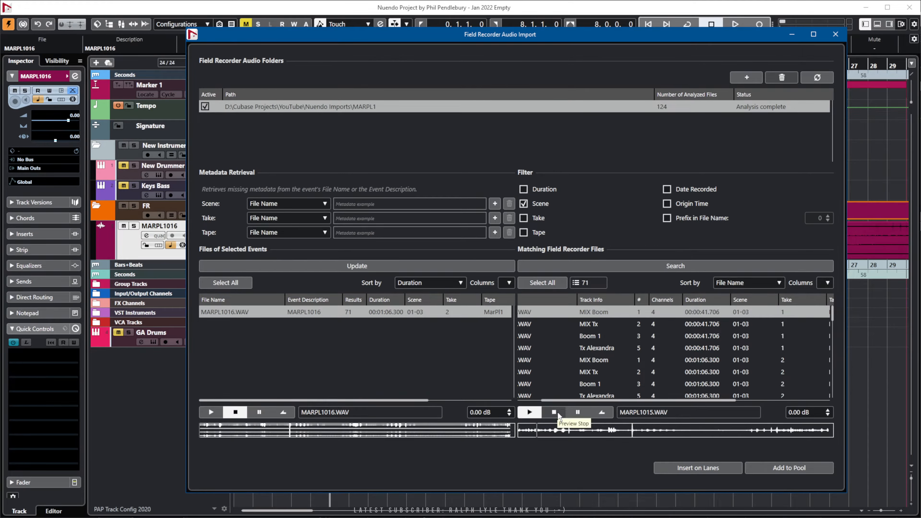
left_click(555, 412)
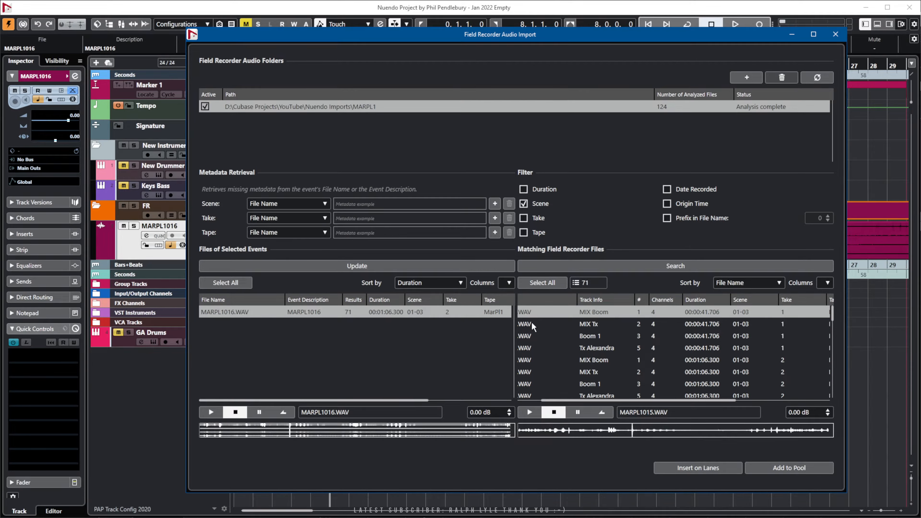
Preview the take 2 MIX Boom file of MARPL1016.WAV and compare it with the selected event's own audio
left_click(533, 360)
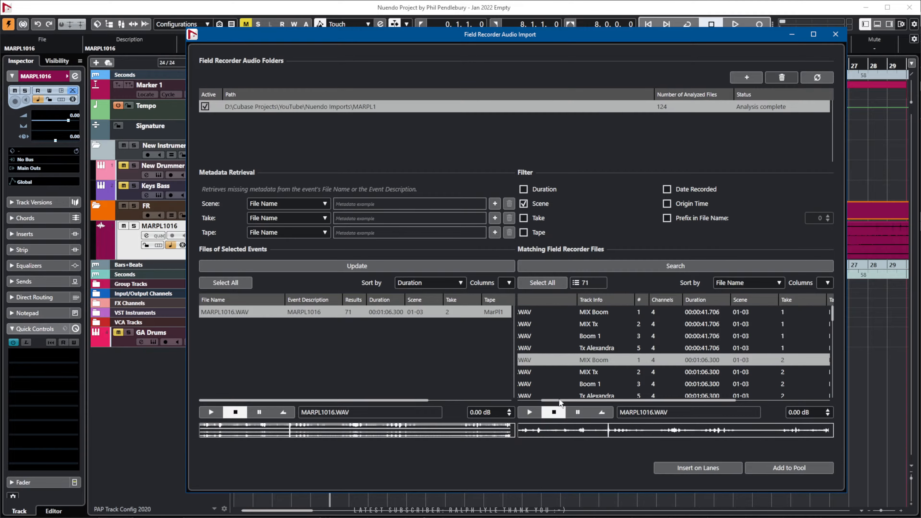
left_click(530, 413)
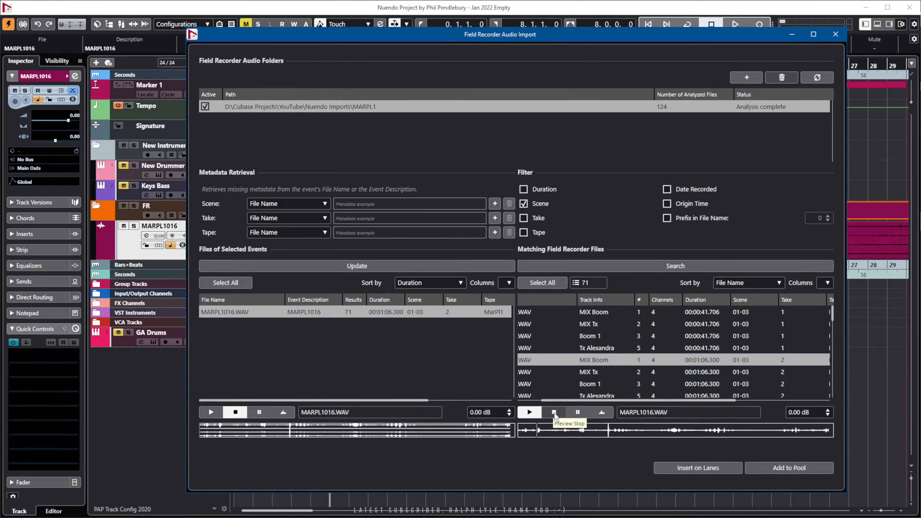
left_click(554, 414)
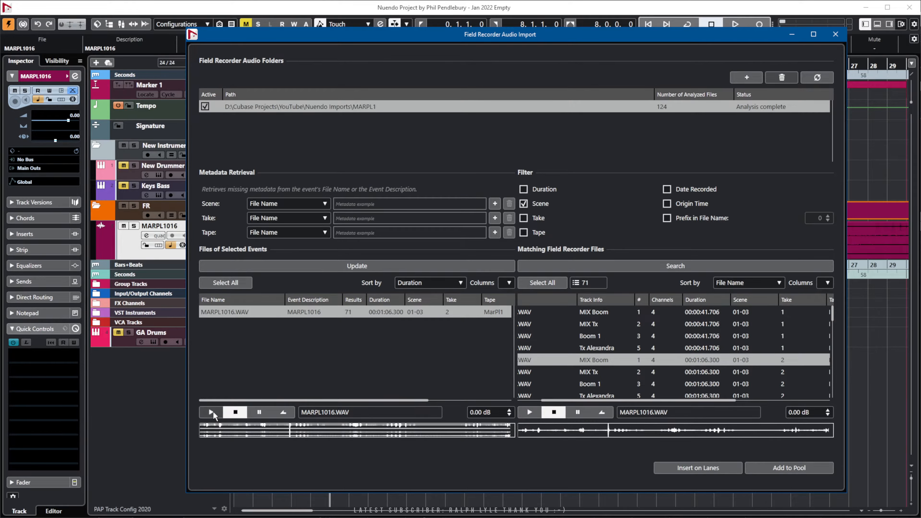
left_click(212, 412)
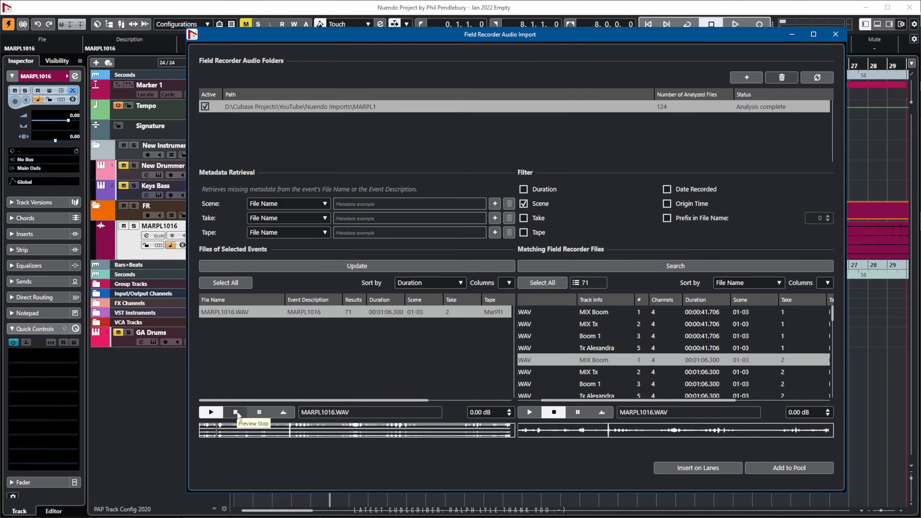
left_click(235, 412)
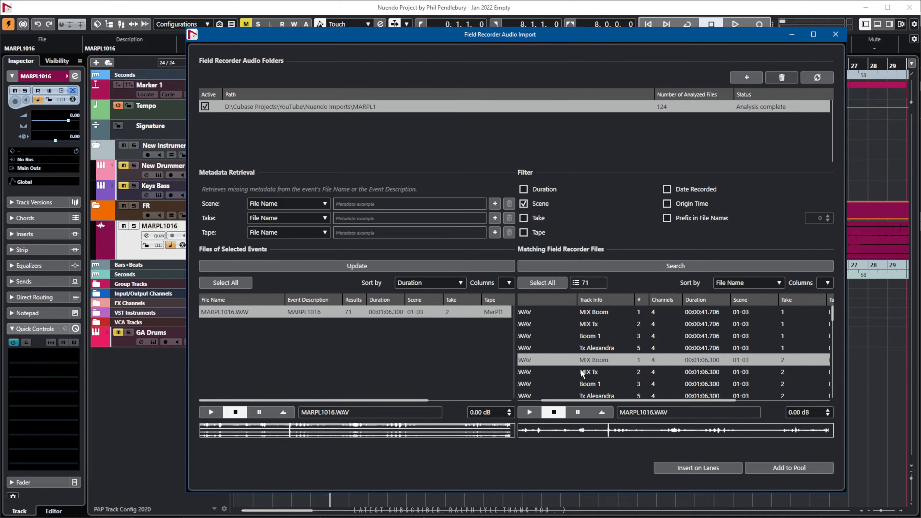
Preview the take 2 MIX Tx file of MARPL1016.WAV among the matching files and stop playback
key("Down")
left_click(531, 411)
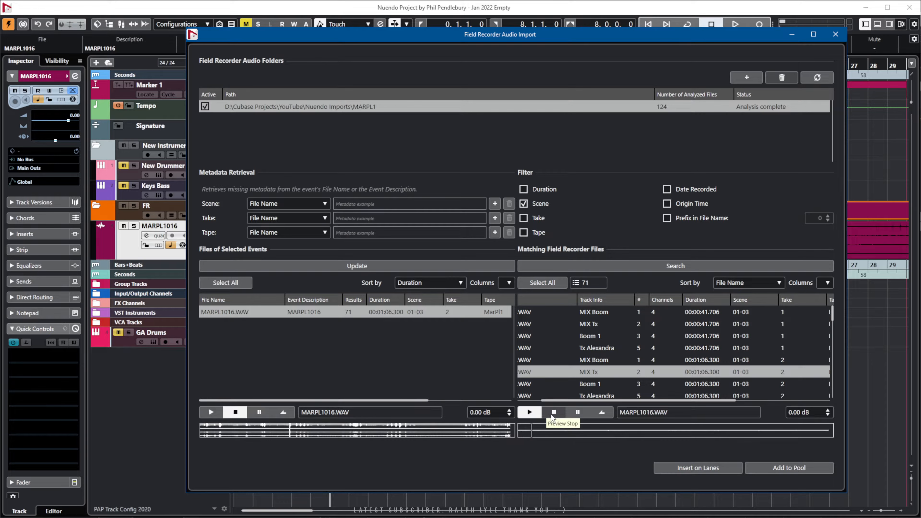
mouse_move(721, 400)
left_mouse_down()
mouse_move(736, 398)
mouse_move(722, 400)
left_mouse_up()
scroll(750, 363, "down", 3)
scroll(750, 358, "down", 1)
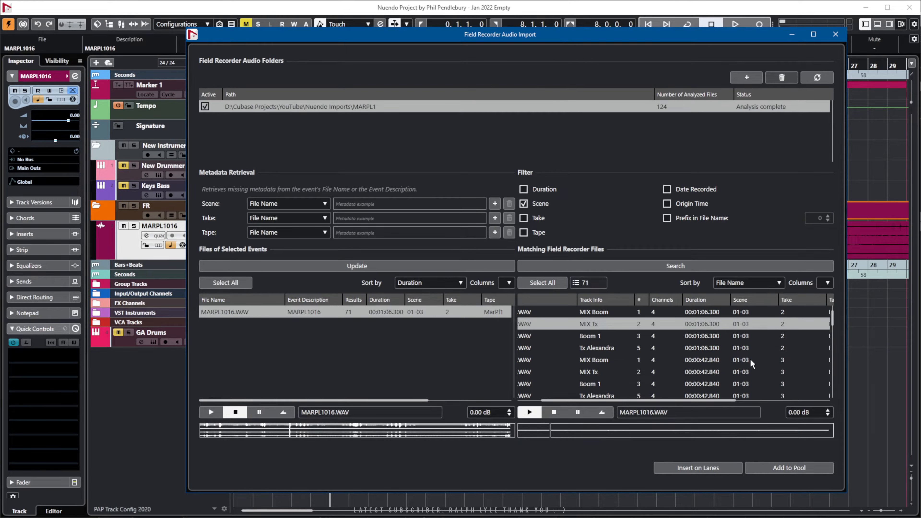
left_click(554, 412)
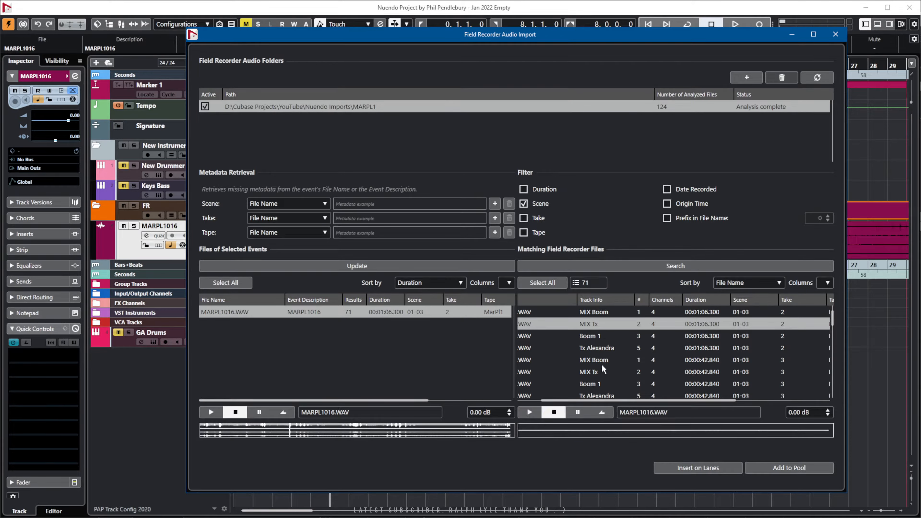
Preview the take 3 MIX Boom file of MARPL1017.WAV, and search again with the Take filter enabled alongside Scene
left_click(529, 360)
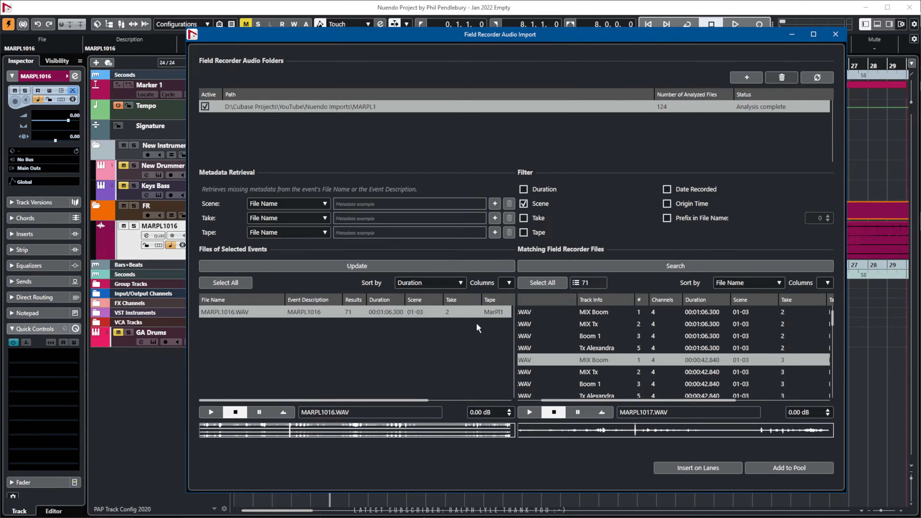
left_click(523, 219)
left_click(529, 412)
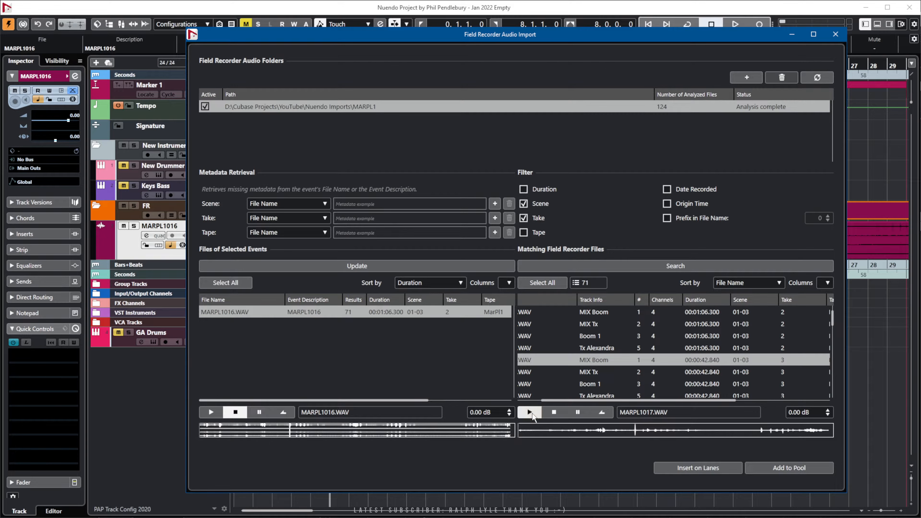
left_click(553, 412)
left_click(653, 265)
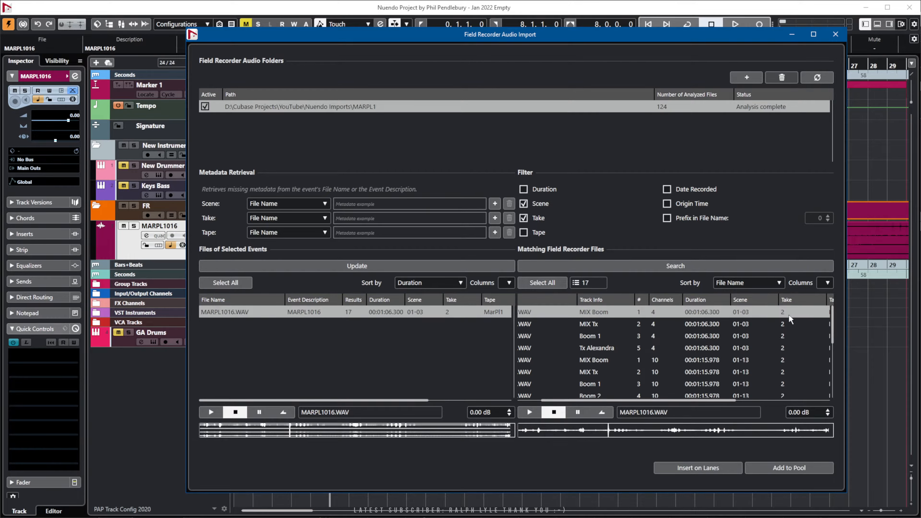
Examine the track info, channels, duration, scene and take of the matching field recorder files
scroll(788, 314, "down", 4)
scroll(785, 377, "up", 4)
scroll(788, 373, "down", 3)
scroll(789, 373, "up", 3)
scroll(764, 354, "down", 3)
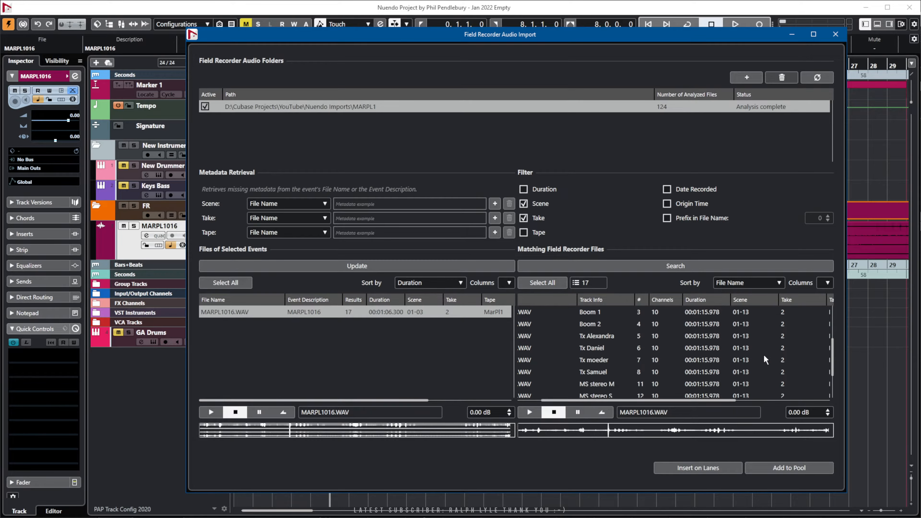
scroll(763, 359, "down", 1)
scroll(759, 355, "up", 4)
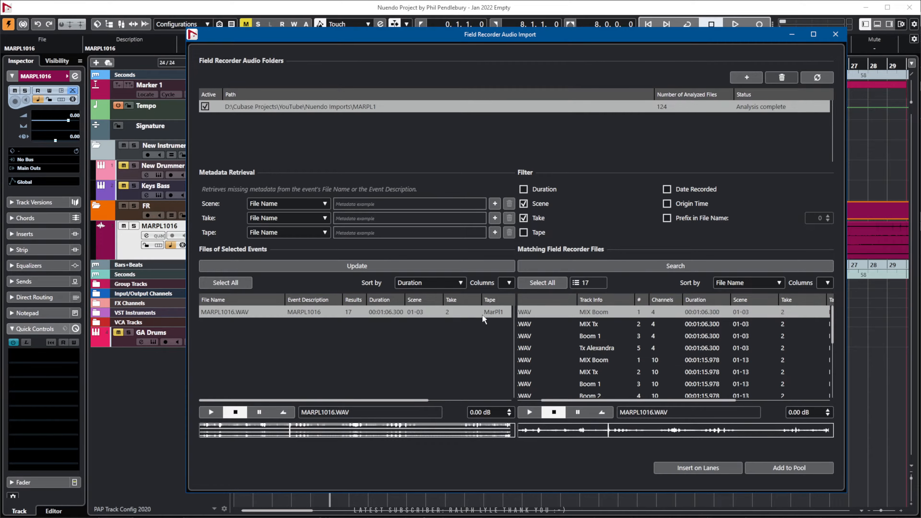
scroll(588, 385, "down", 3)
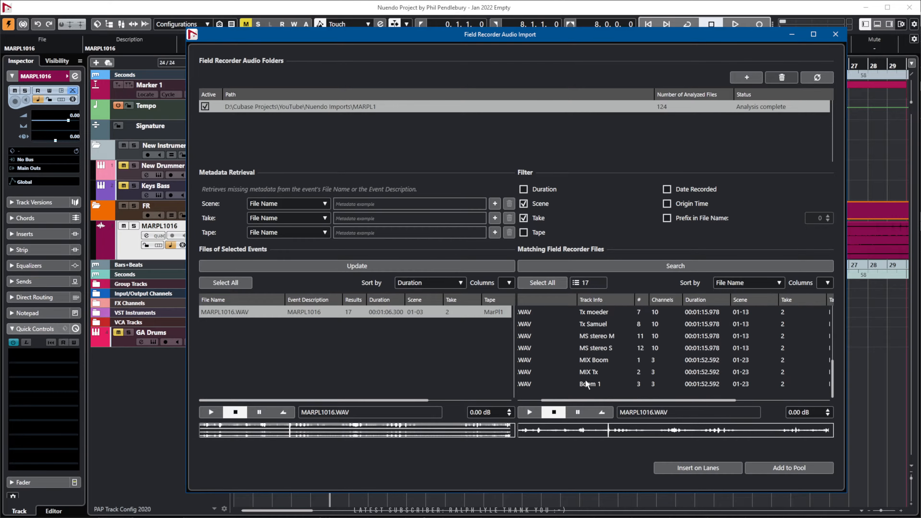
Preview the take 2 MIX Boom file of MARPL1122.WAV from scene 01-23 and stop playback
left_click(549, 359)
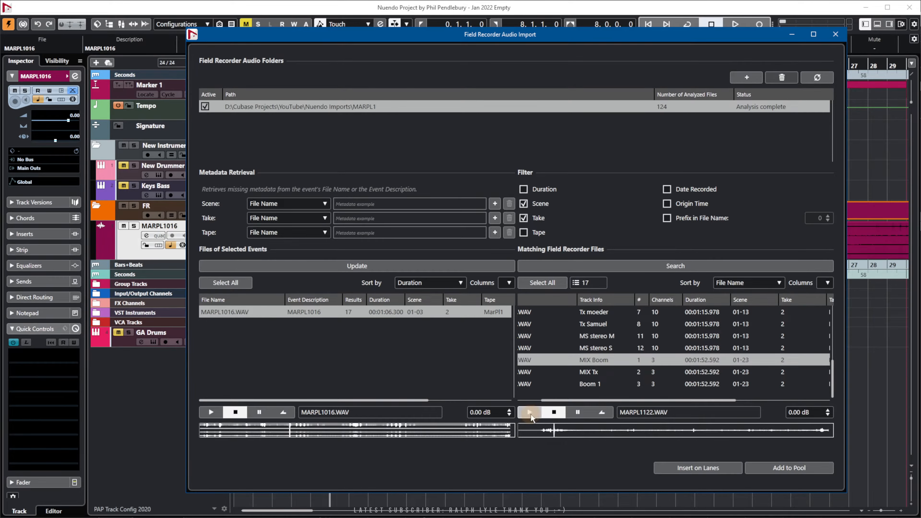
left_click(530, 413)
left_click(543, 430)
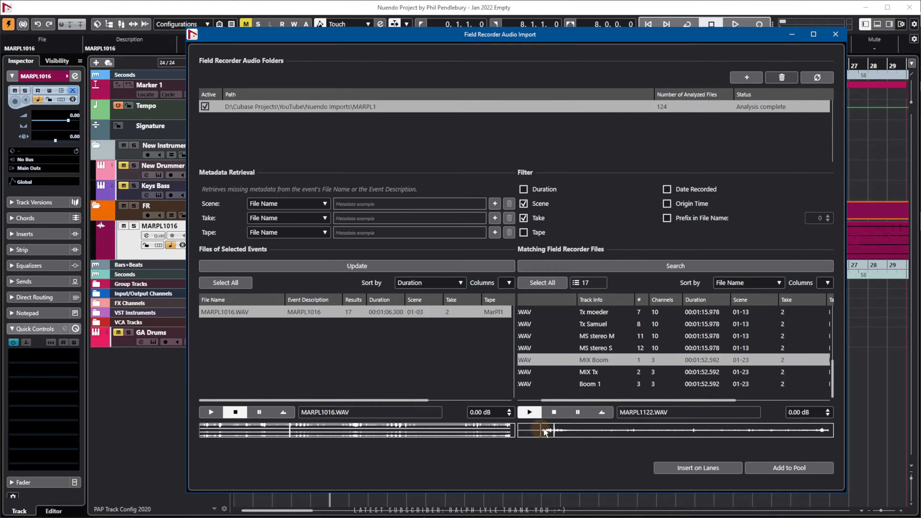
left_click(553, 412)
scroll(671, 346, "up", 1)
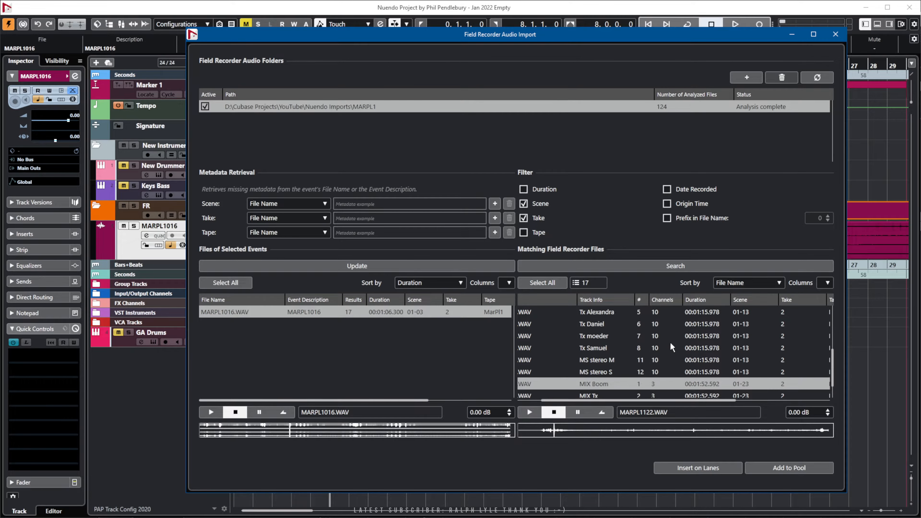
scroll(671, 347, "up", 4)
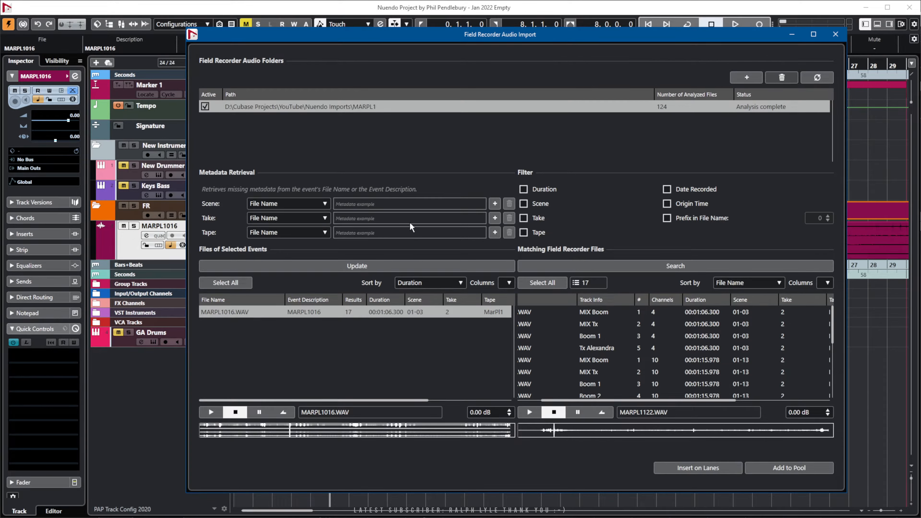
Keep File Name as the Scene metadata source and add MARPL1016.WAV as its metadata example
left_click(300, 202)
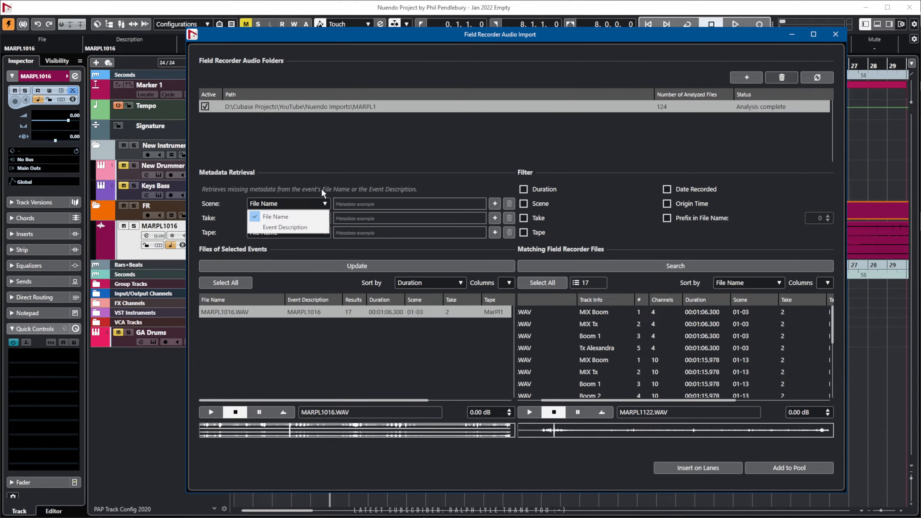
left_click(395, 166)
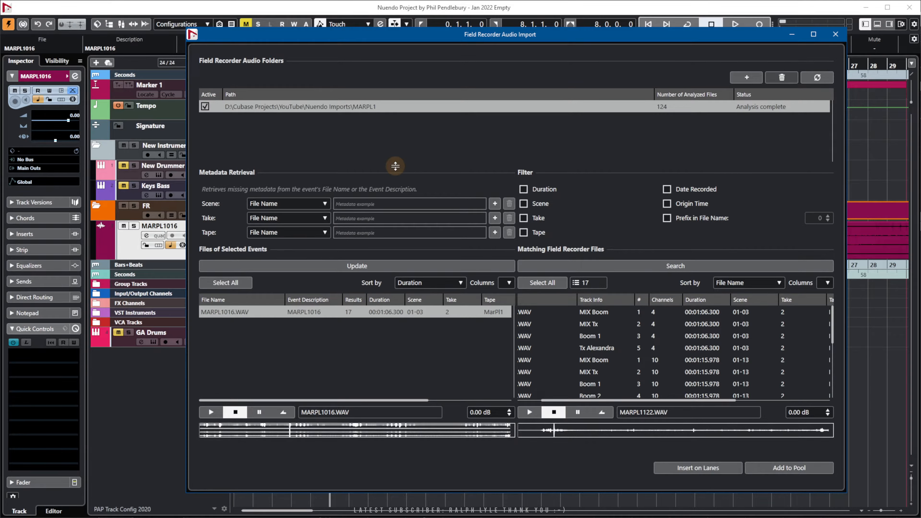
left_click(495, 203)
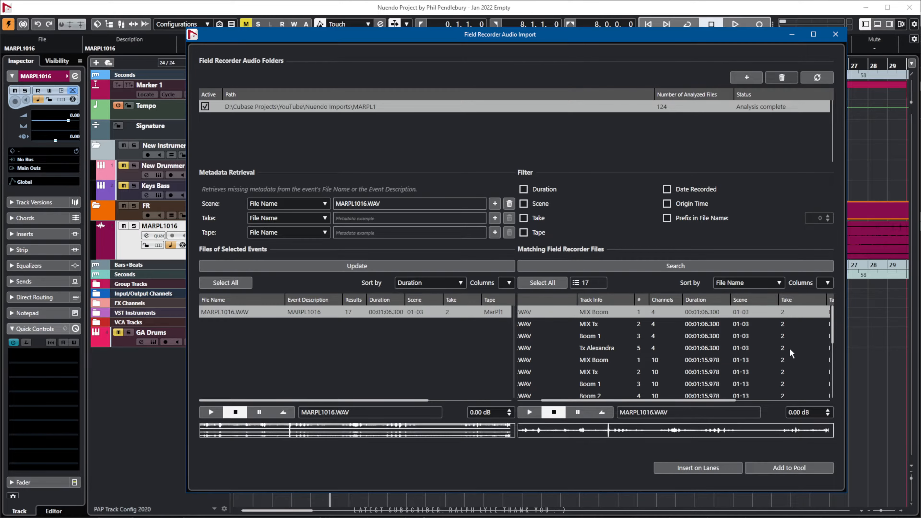
Mark part of the number in the Scene metadata example and update the files of the selected events
scroll(787, 367, "down", 3)
scroll(780, 367, "up", 3)
left_click_drag(360, 205, 362, 206)
scroll(553, 367, "down", 1)
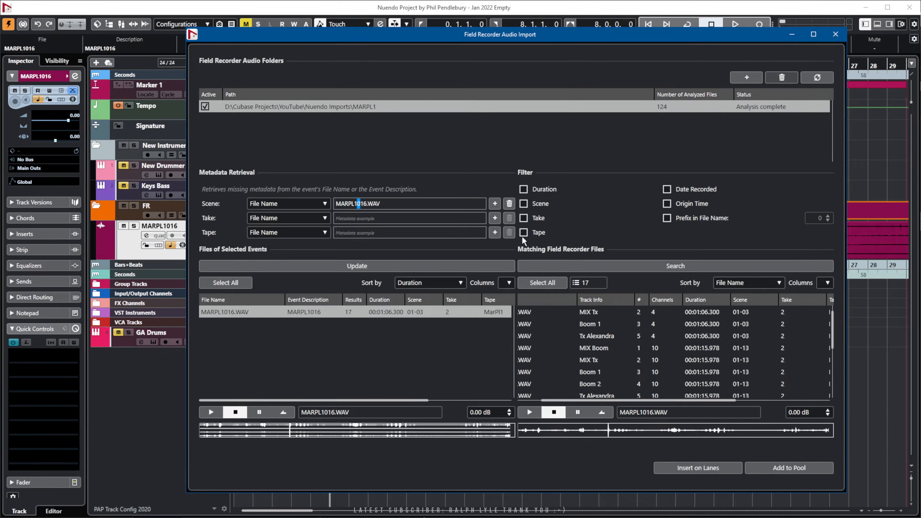
left_click_drag(362, 205, 365, 204)
left_click(491, 203)
left_click(344, 266)
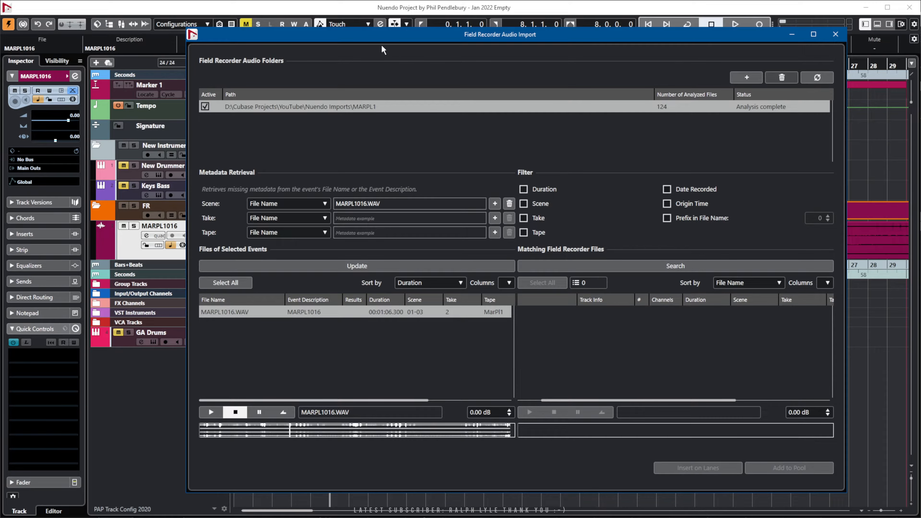
Search the field recorder files without filters, and search again with the Duration, Scene and Take filters enabled
left_click_drag(381, 35, 519, 19)
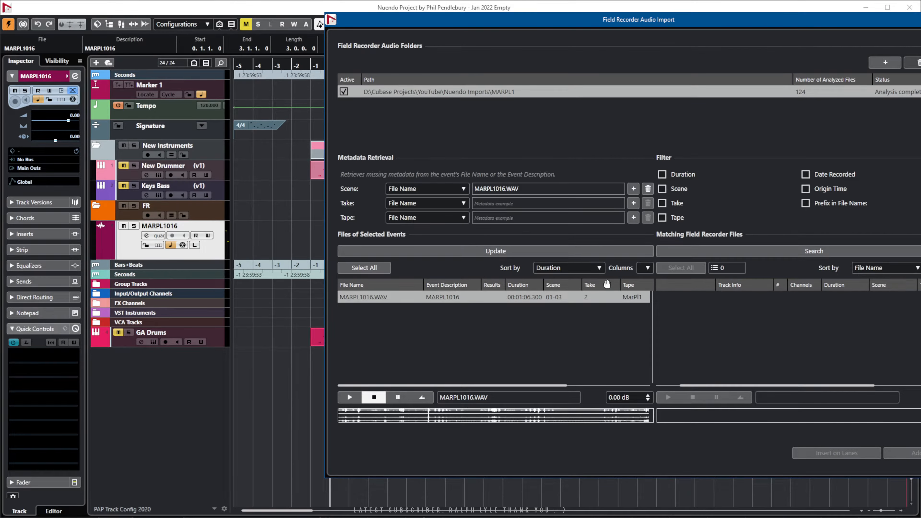
left_click(805, 252)
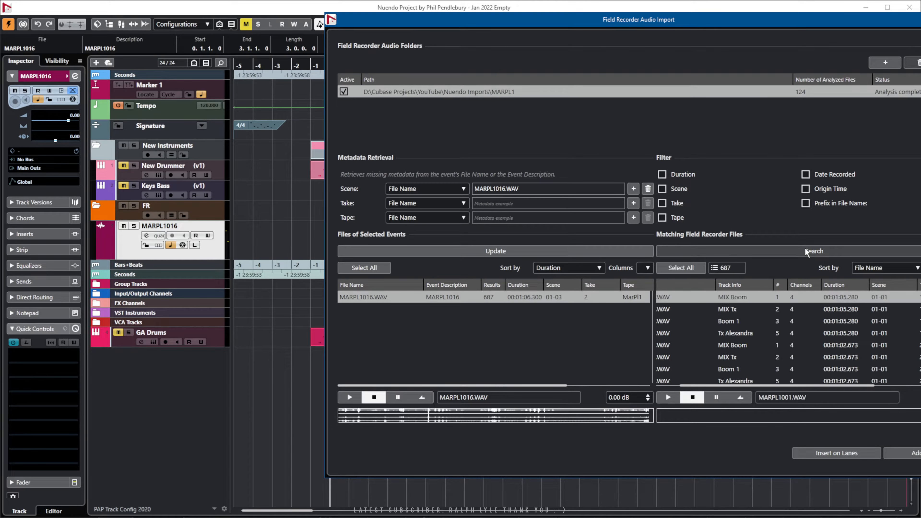
left_click(662, 174)
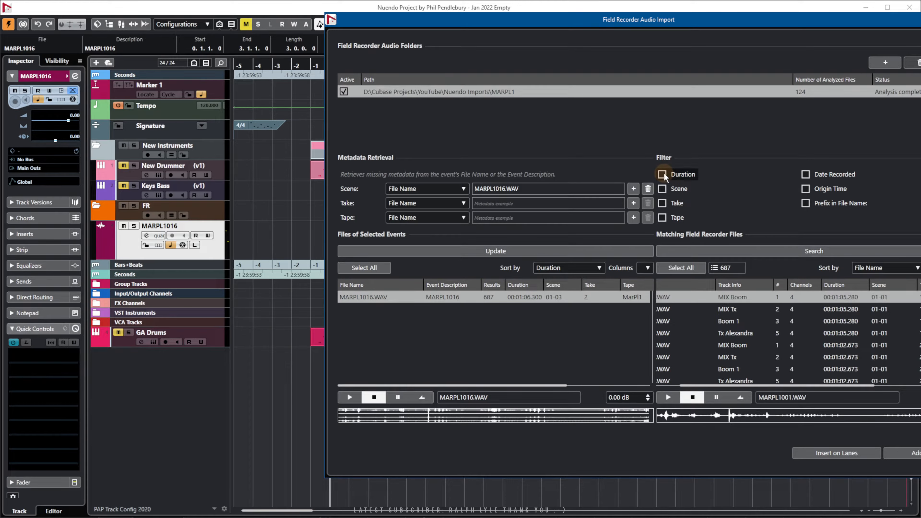
left_click(662, 203)
left_click(798, 254)
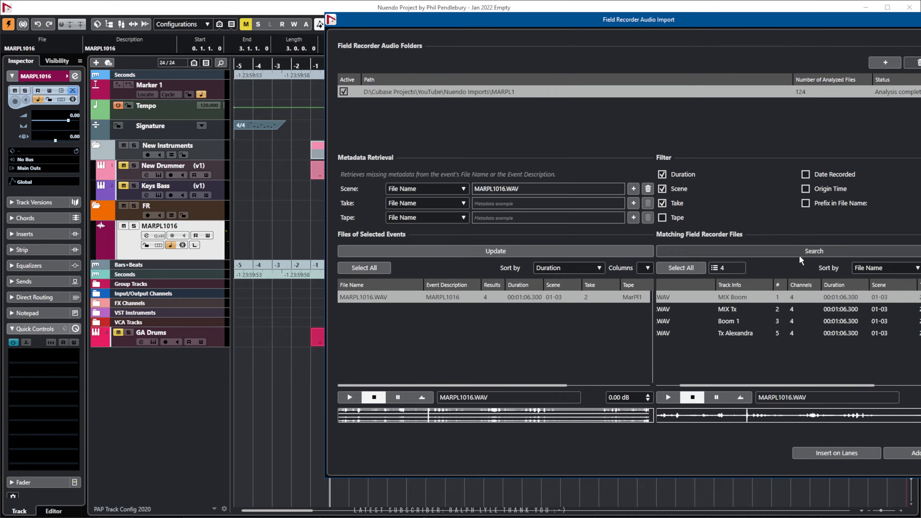
Preview each matching MARPL1016.WAV track, return to MIX Boom and stop playback
left_click(666, 401)
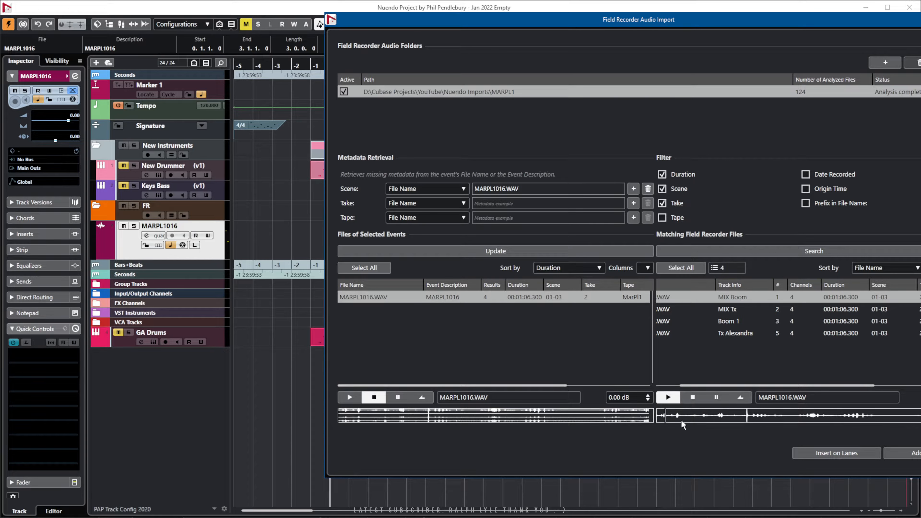
left_click(691, 396)
left_click(662, 309)
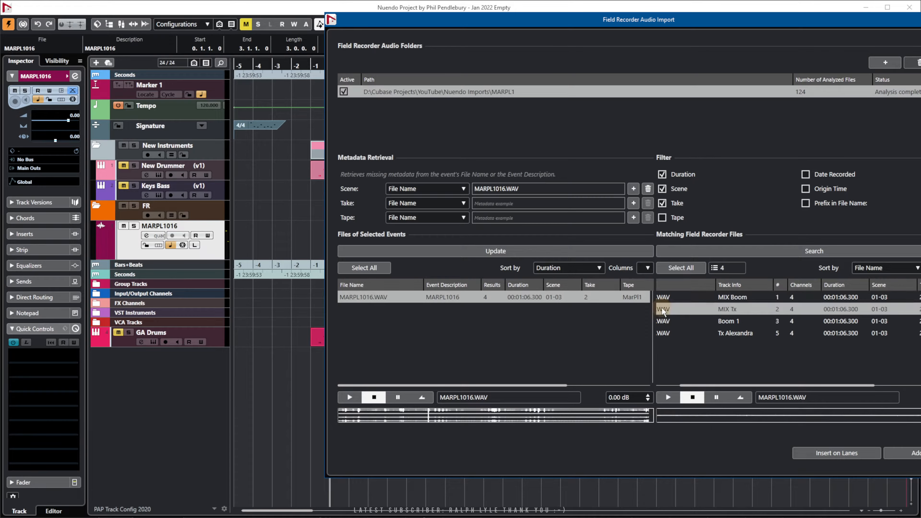
left_click(666, 401)
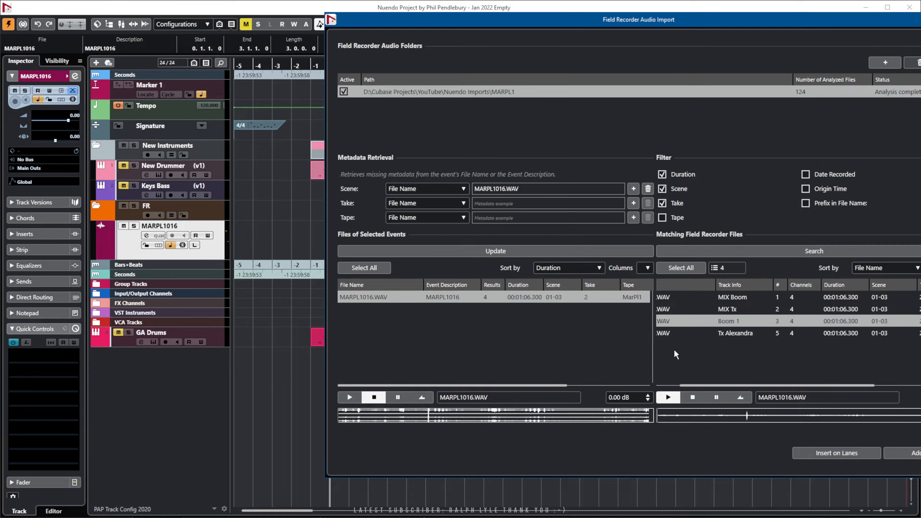
left_click(666, 333)
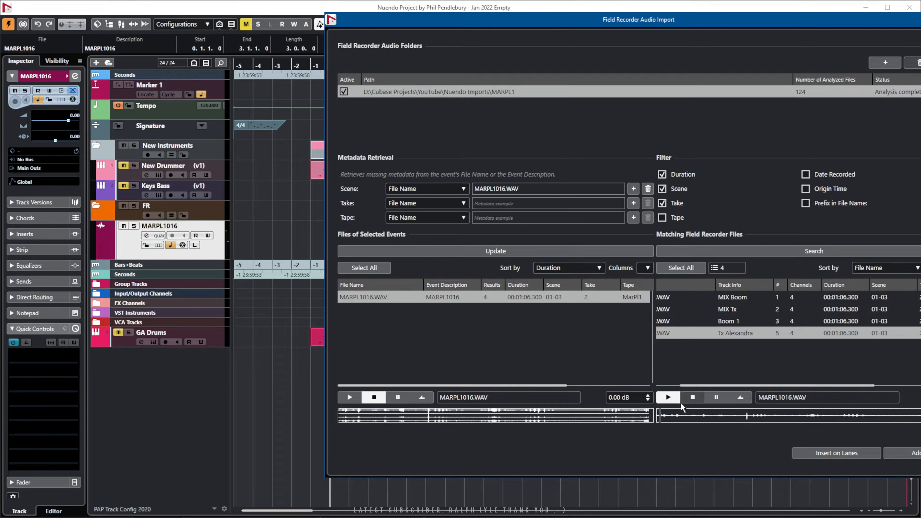
left_click(668, 297)
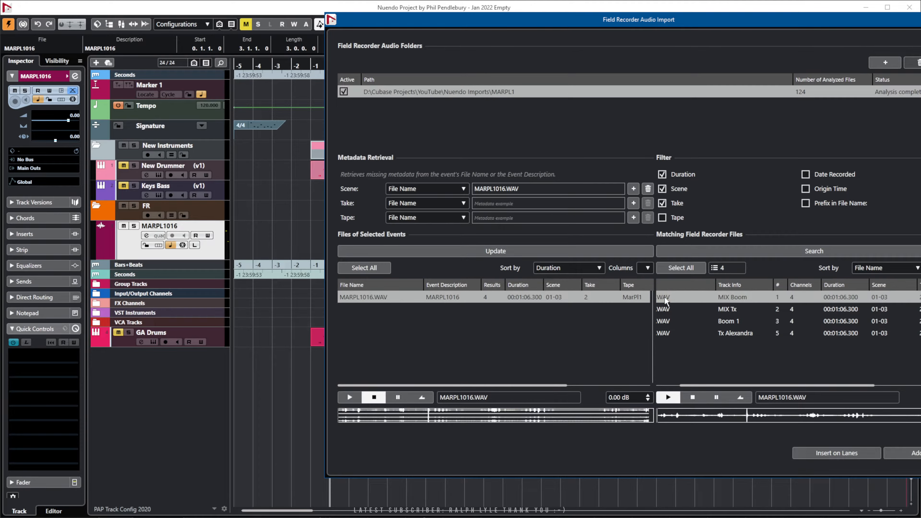
left_click(693, 399)
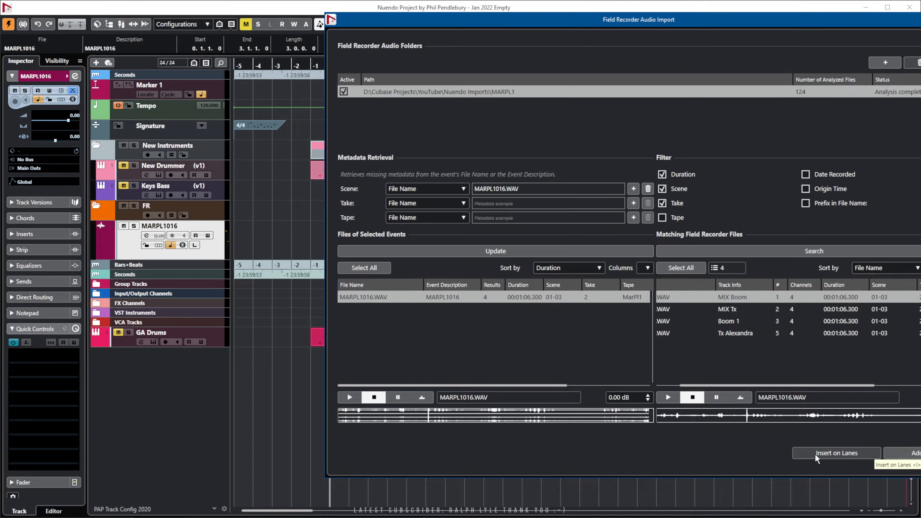
Insert the matching MIX Boom file on lanes and show the lanes of the MARPL1016 track
left_click_drag(534, 22, 552, 19)
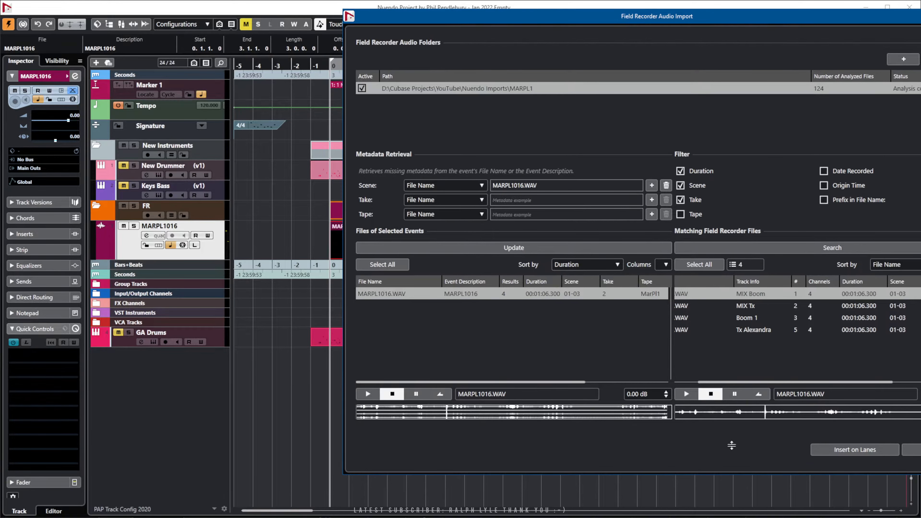
left_click(829, 453)
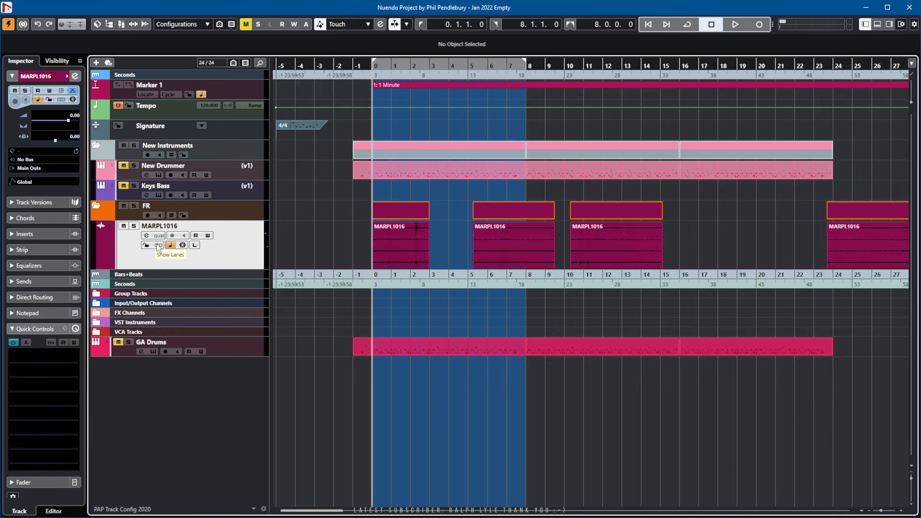
left_click(158, 246)
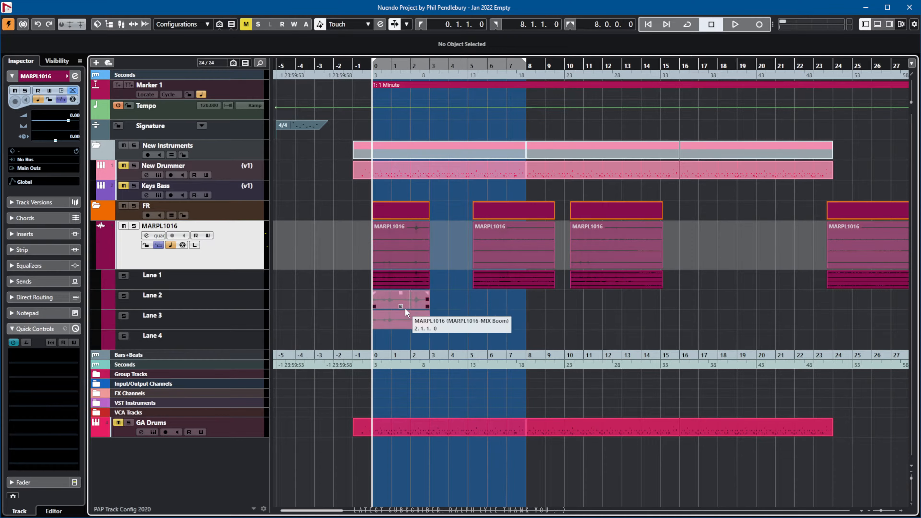
Toggle the mute state of the MIX Boom events on Lanes 2 and 3 and return to object selection
right_click(444, 312)
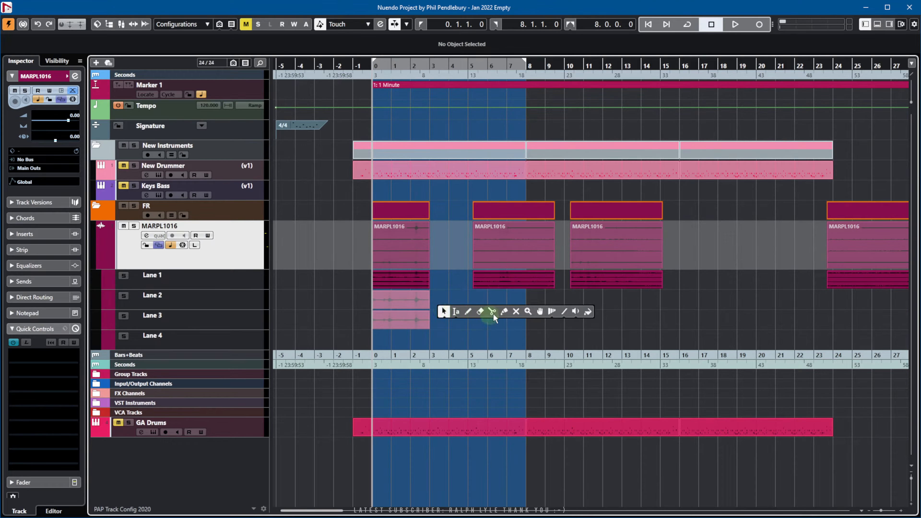
left_click(516, 311)
left_click(401, 307)
left_click(412, 321)
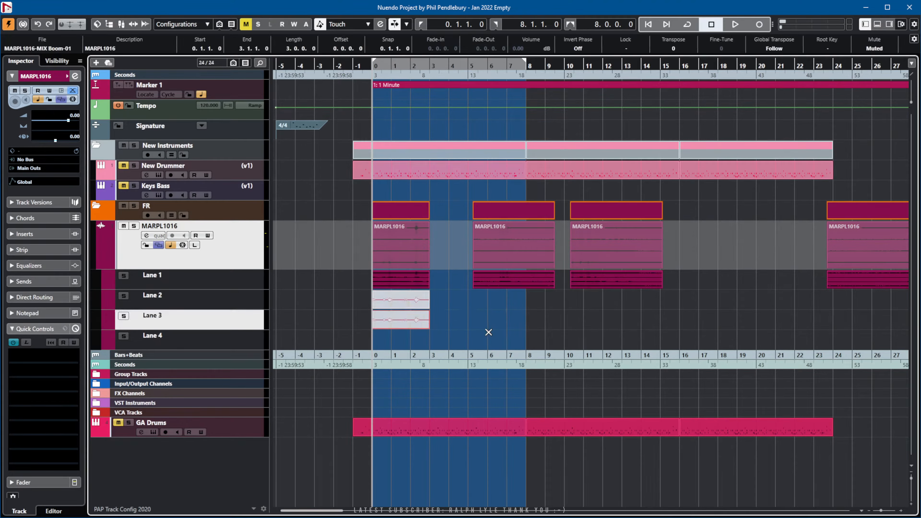
right_click(454, 304)
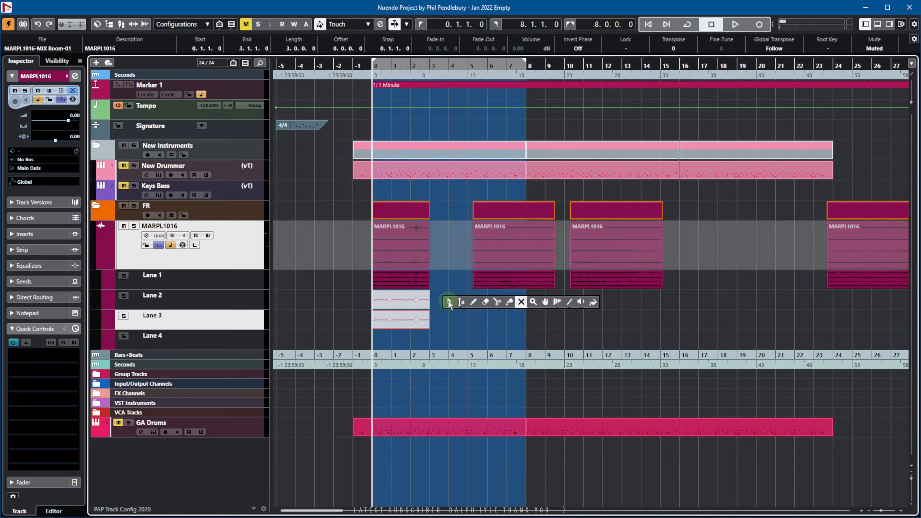
left_click(453, 303)
Extend the first MARPL1016 event on Lane 1 to bar 5 and delete the events on Lanes 2 and 3
left_click(428, 300)
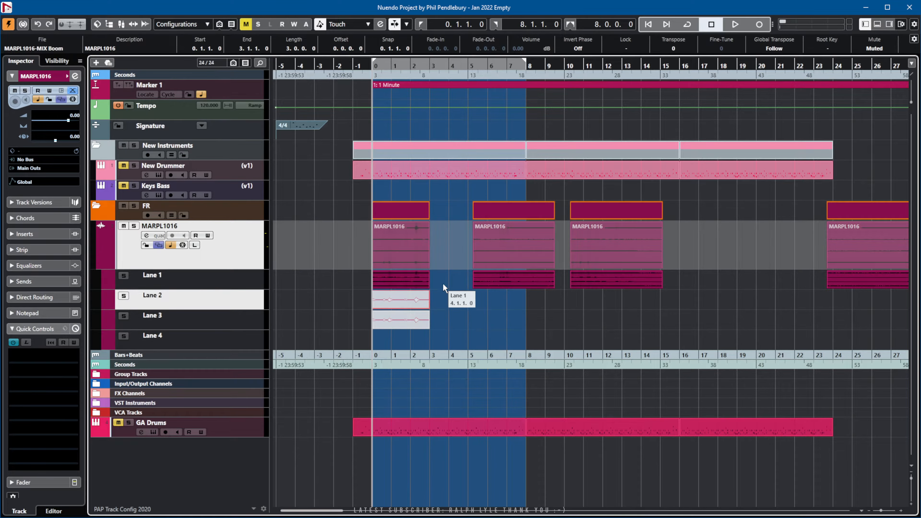
left_click_drag(429, 284, 468, 287)
left_click(516, 296)
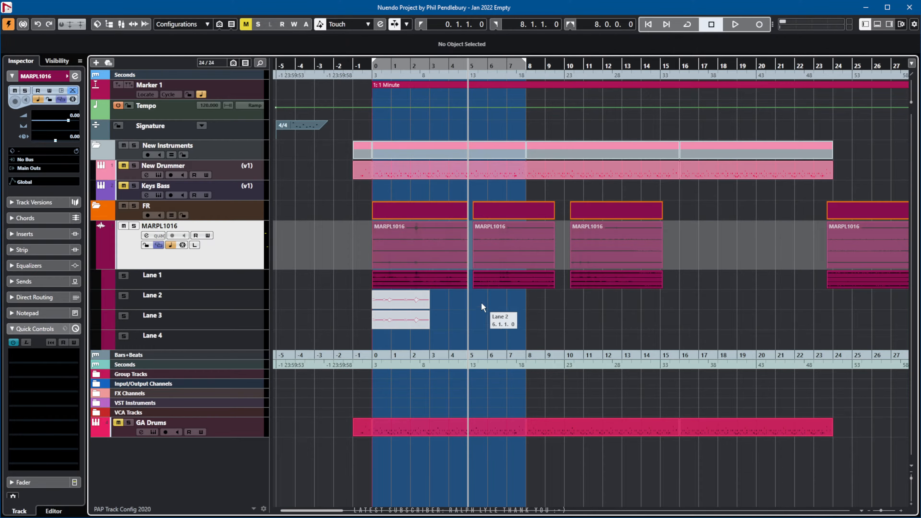
left_click_drag(336, 296, 466, 328)
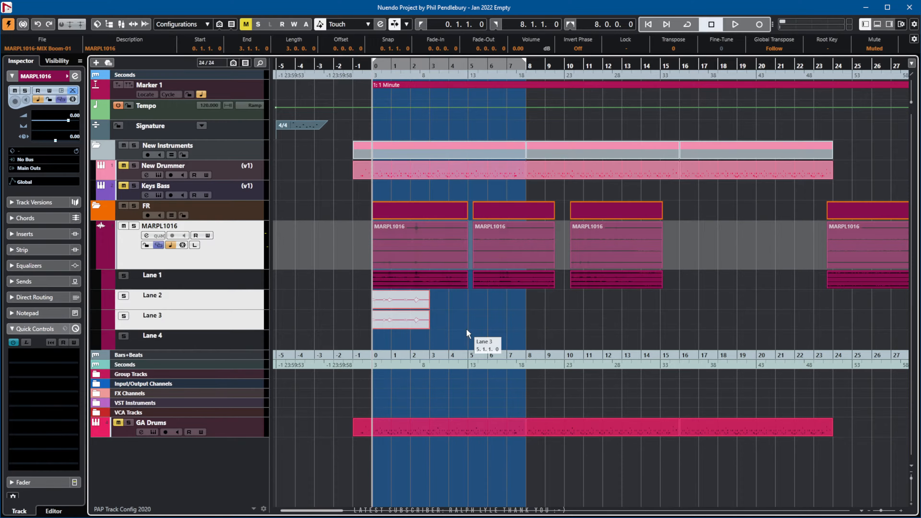
key("Delete")
left_click_drag(626, 296, 435, 276)
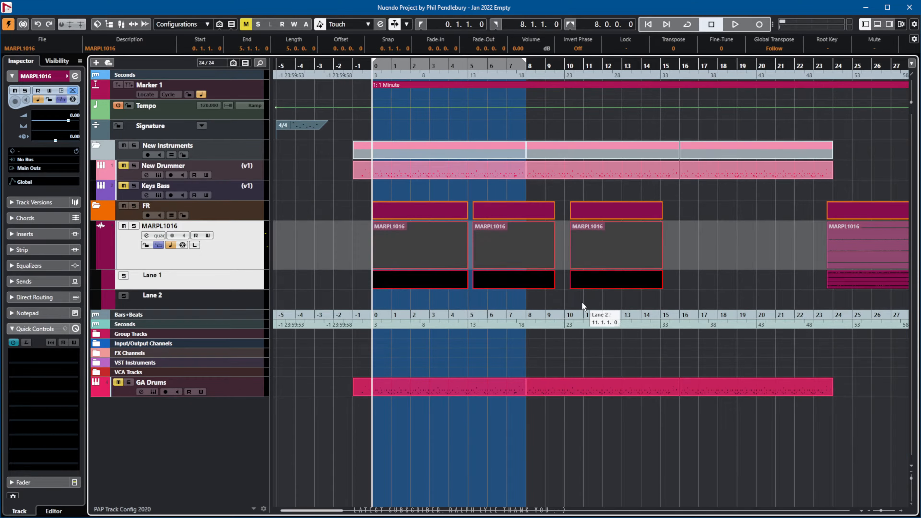
left_click(495, 309)
left_click(193, 299)
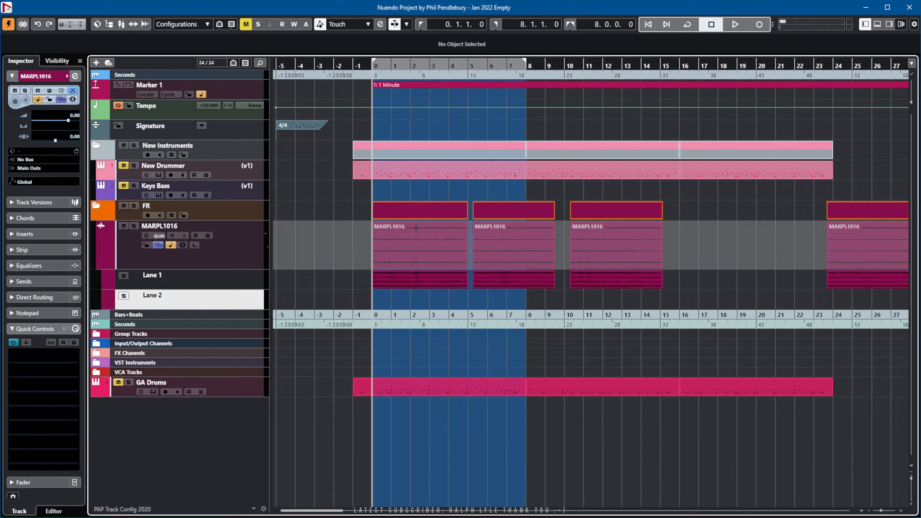
Switch back to the field recorder import and insert the MIX Boom file on lanes for the extended MARPL1016 event
key("alt+Tab")
mouse_move(665, 20)
left_mouse_down()
mouse_move(816, 39)
mouse_move(659, 11)
left_mouse_up()
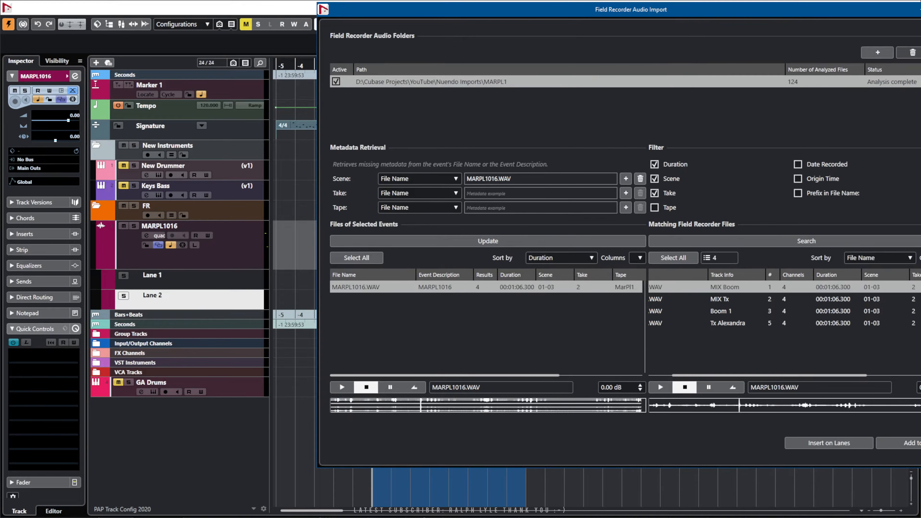
mouse_move(450, 11)
left_mouse_down()
mouse_move(774, 73)
mouse_move(458, 26)
left_mouse_up()
left_click(792, 456)
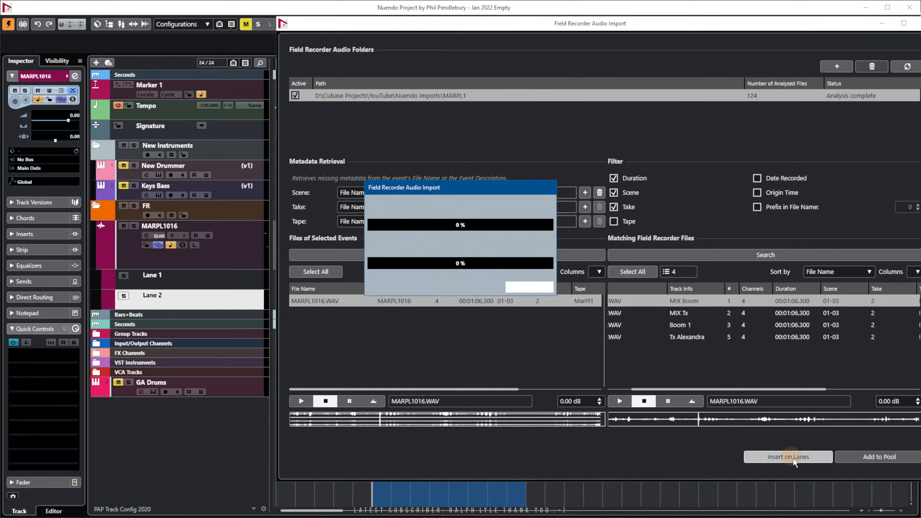
left_click(177, 456)
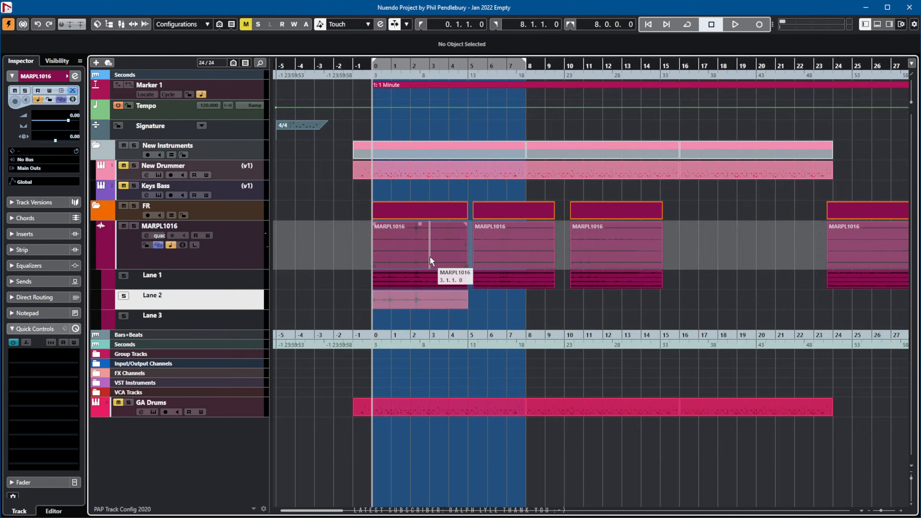
Mute the first MARPL1016 event on Lane 1 with the Mute tool
right_click(369, 326)
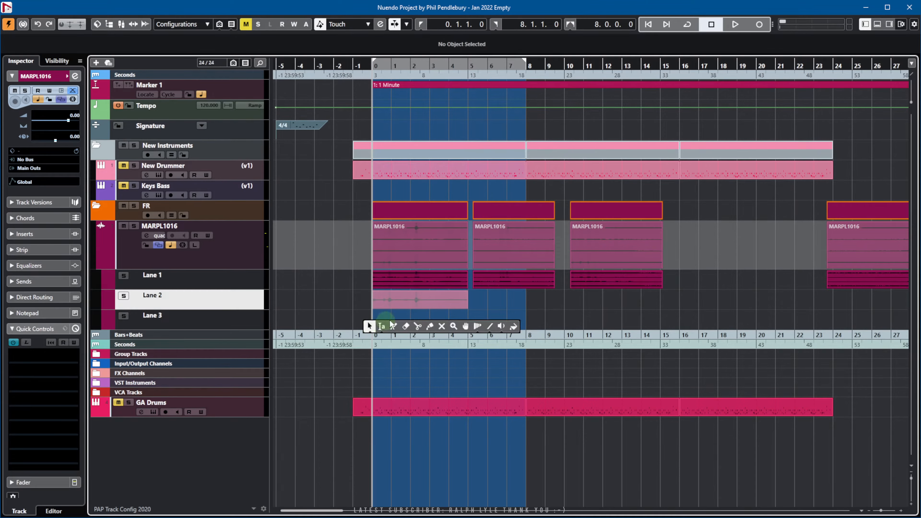
left_click(442, 326)
left_click(418, 280)
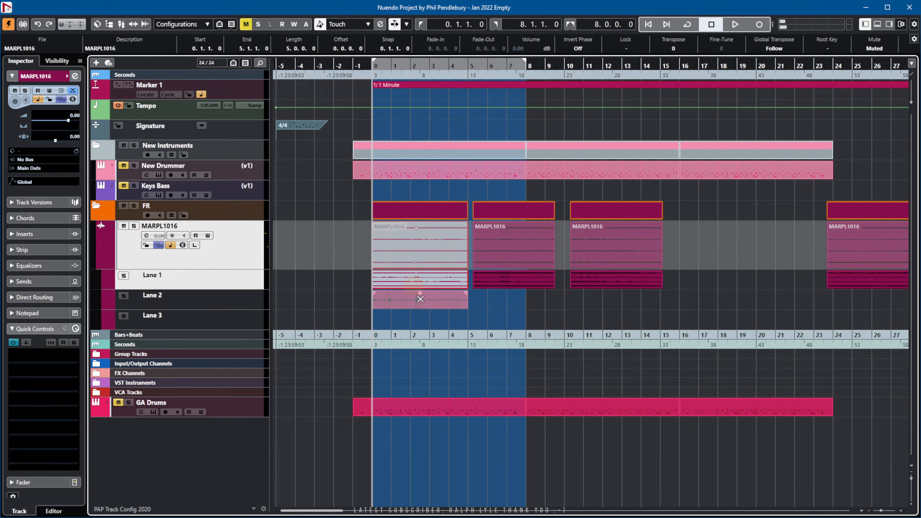
Mute the MIX Boom event on Lane 2 with the Mute tool
left_click(412, 301)
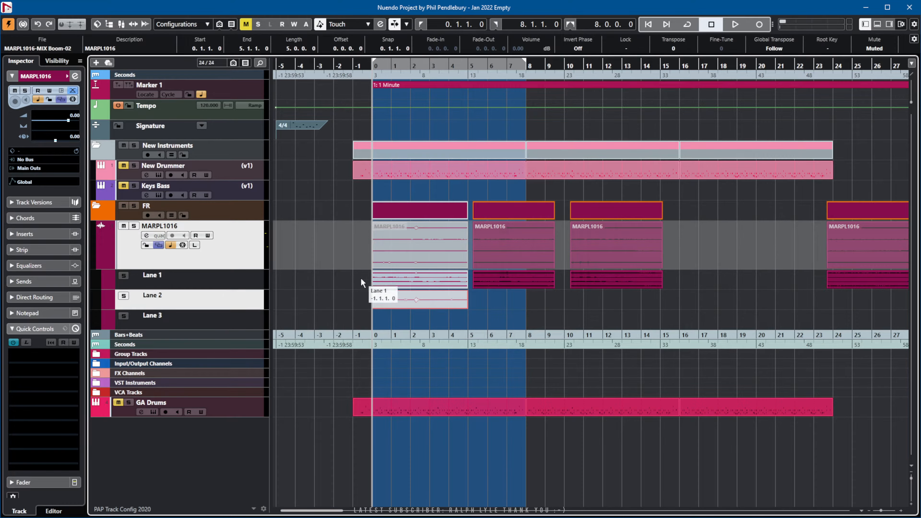
left_click(361, 289)
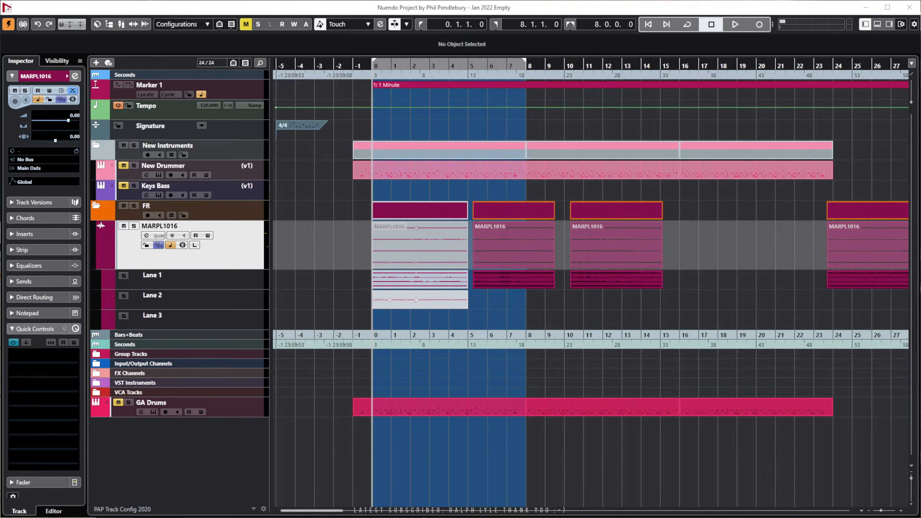
Return to the Field Recorder Audio Import, highlight part of the Scene metadata example MARPL1016.WAV, and close the window
key("alt+Tab")
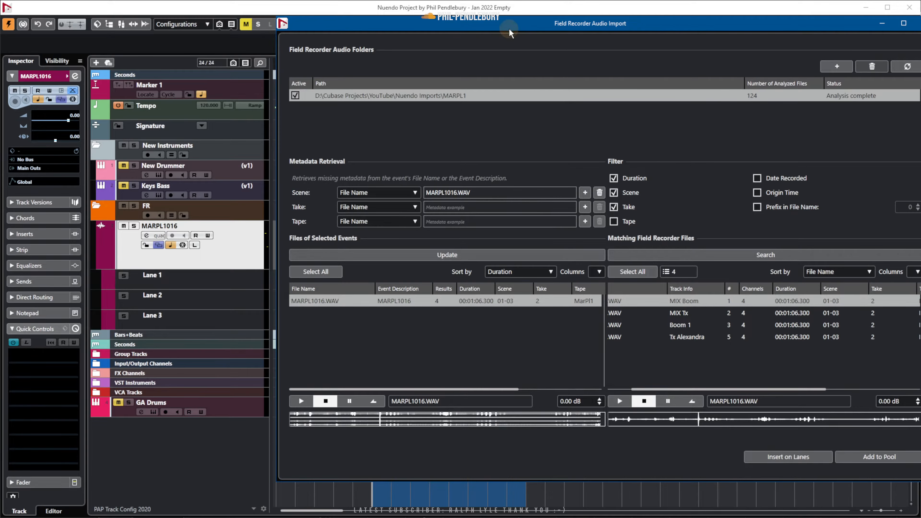
left_click_drag(509, 28, 364, 41)
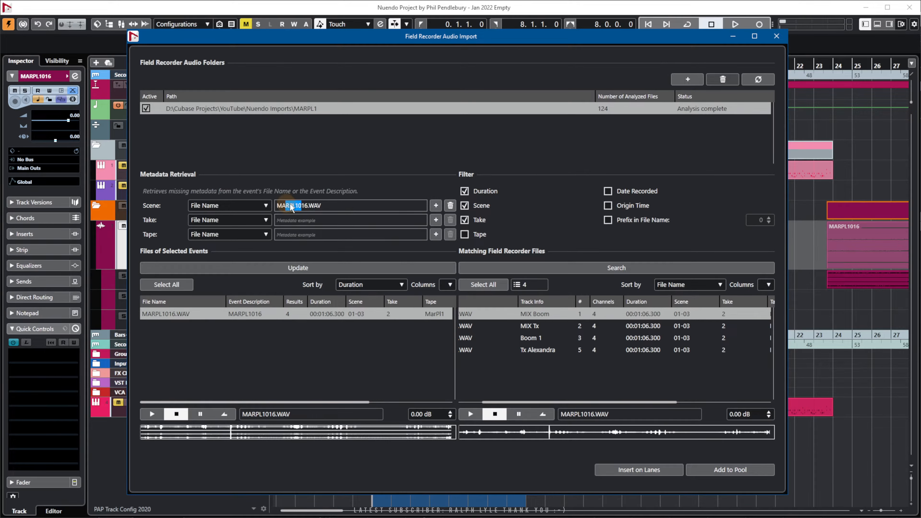
left_click_drag(288, 203, 291, 205)
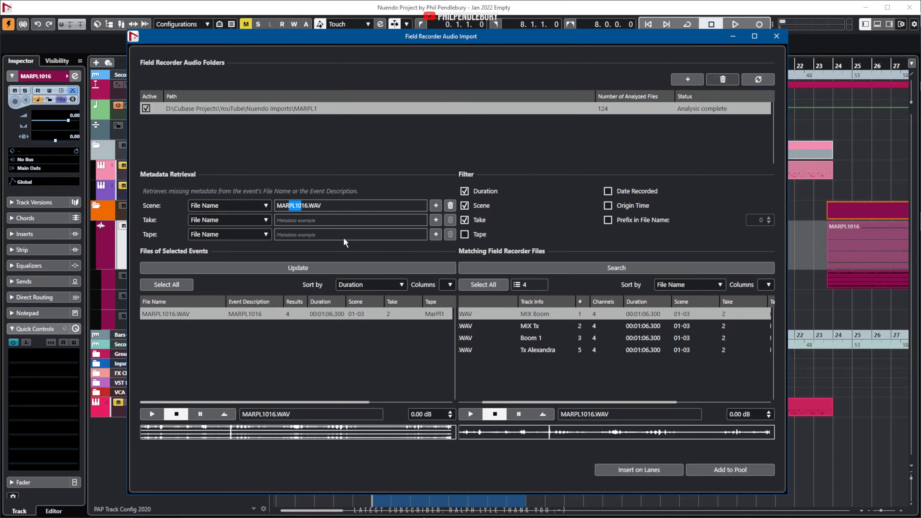
left_click(776, 35)
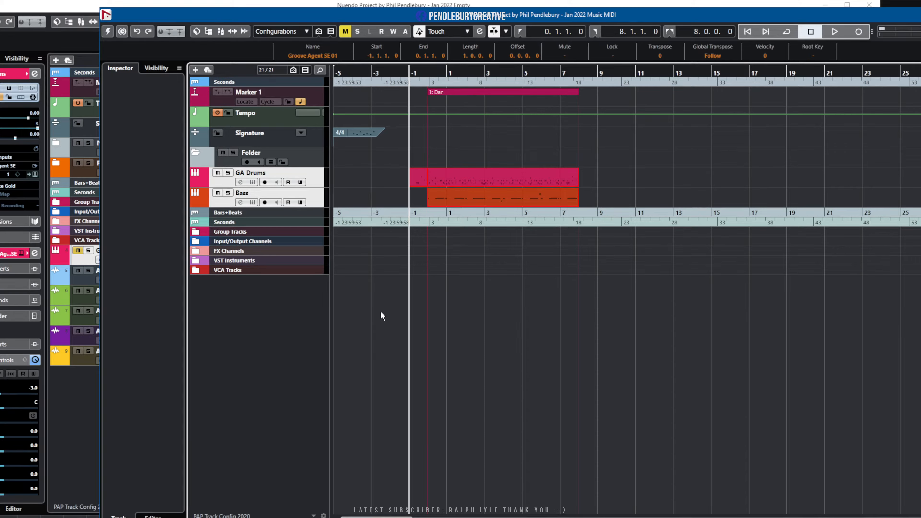
Activate the Jan 2022 Music MIDI project and maximize its project window
left_click_drag(521, 17, 435, 15)
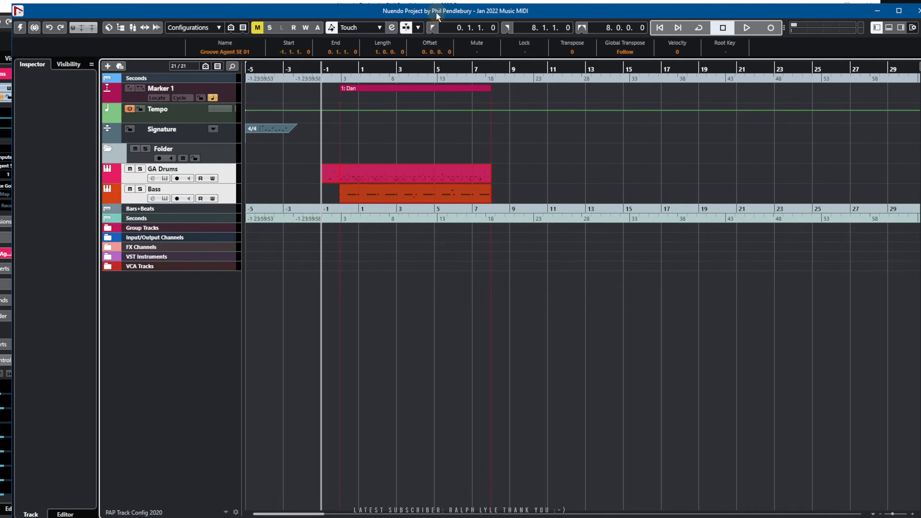
left_click_drag(322, 16, 328, 21)
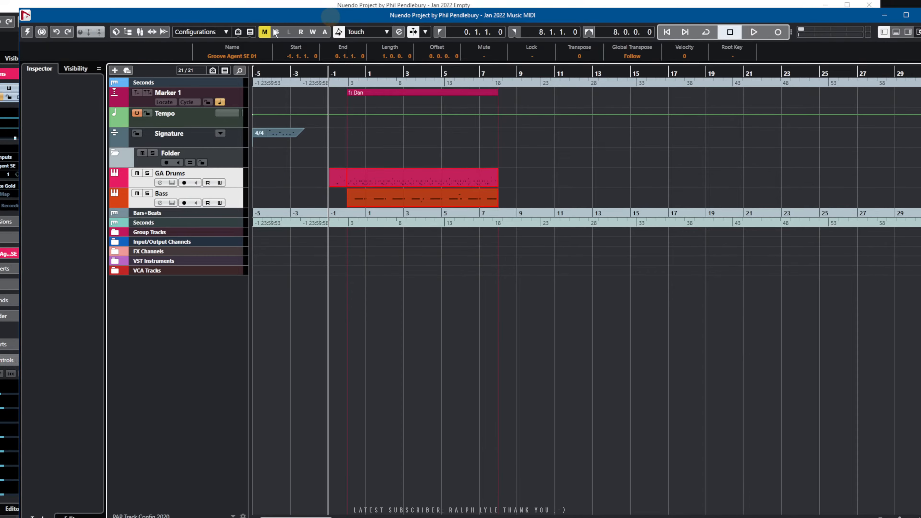
key("F3")
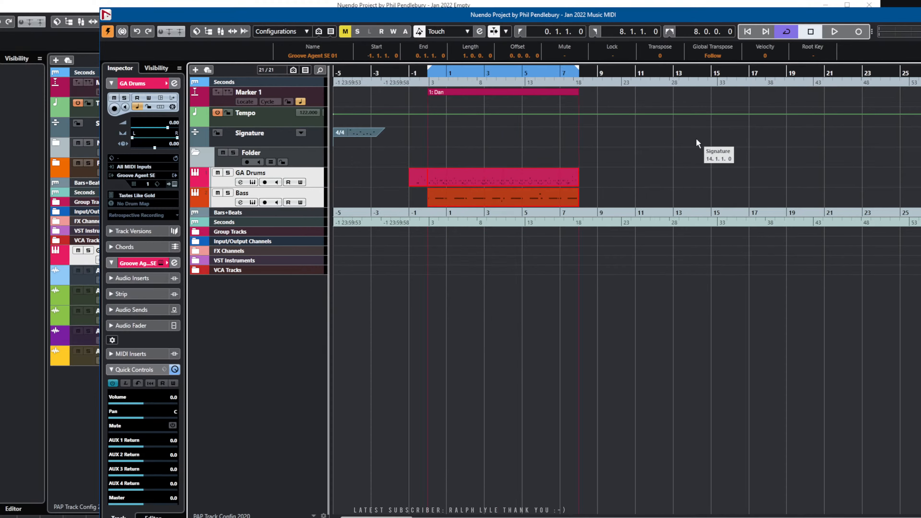
left_click_drag(560, 21, 126, 146)
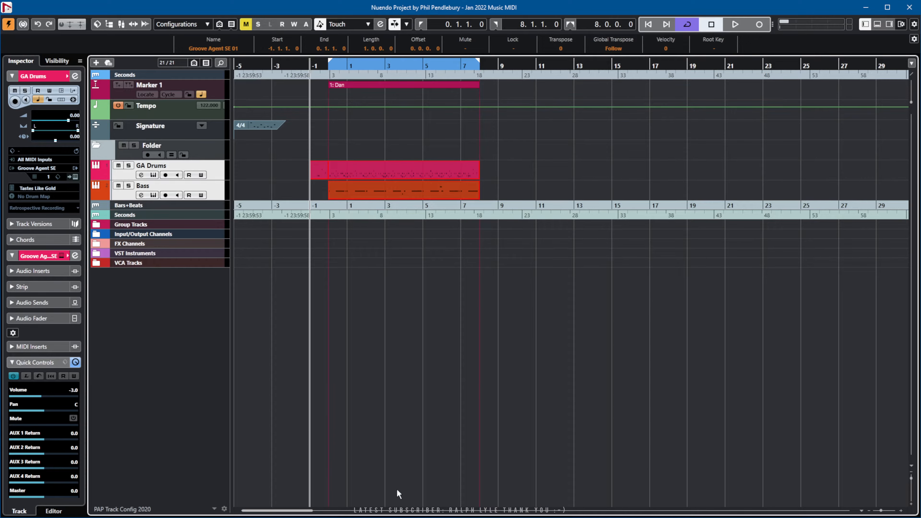
Switch to the file manager, place it beside the project's track area, and open the WIP folder on the Desktop
key("alt+Tab")
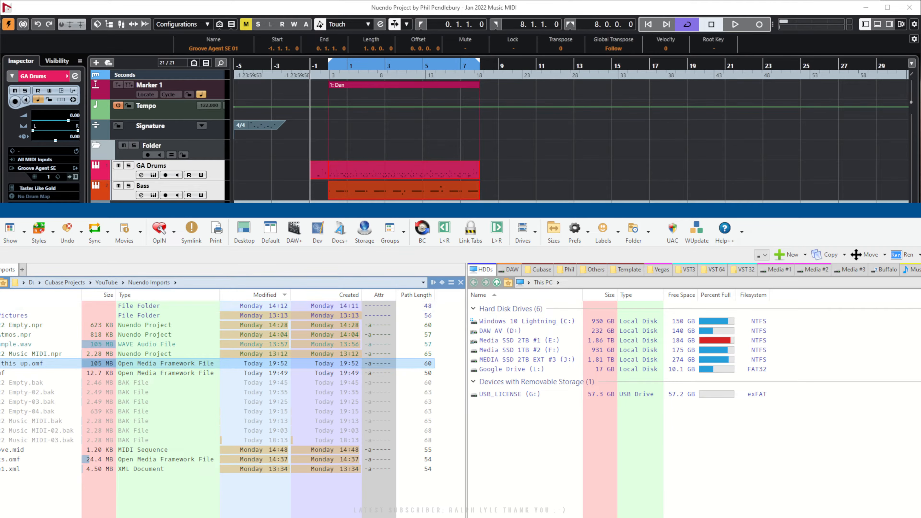
left_click(9, 288)
left_click(9, 287)
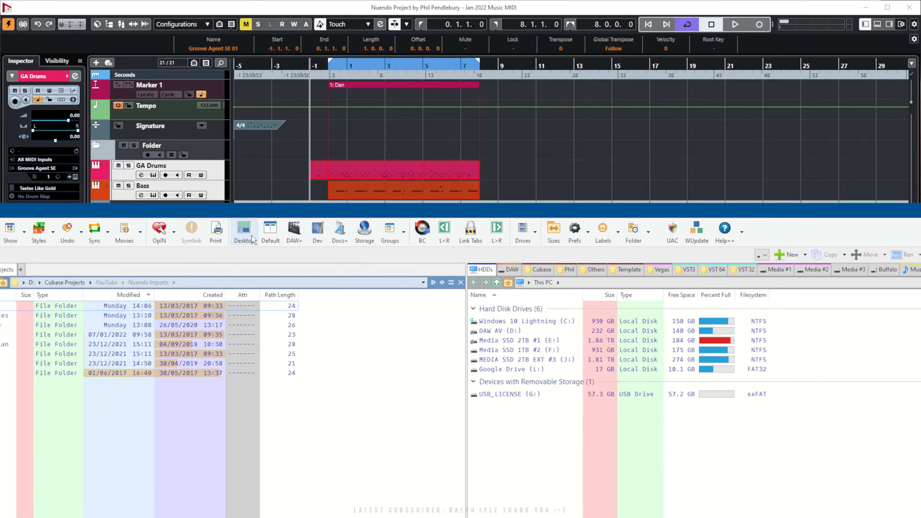
left_click(244, 231)
left_click_drag(150, 213, 259, 254)
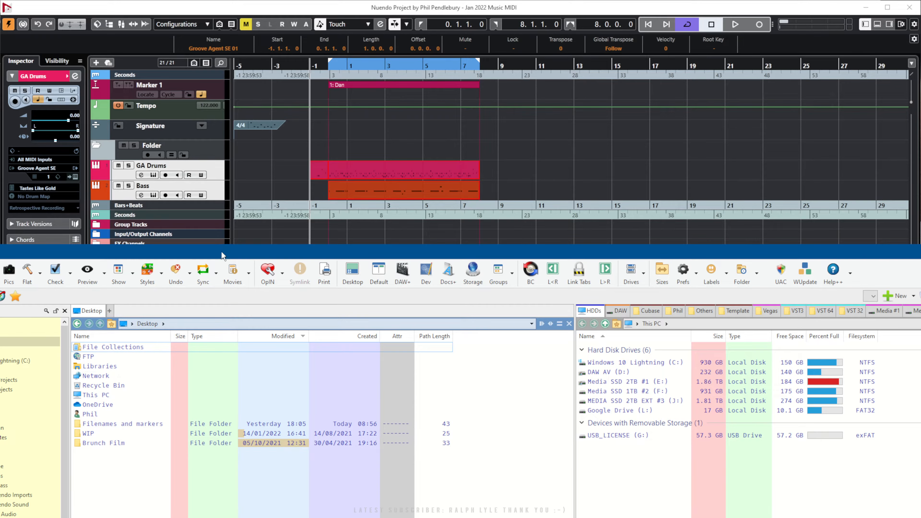
left_click_drag(486, 239, 739, 175)
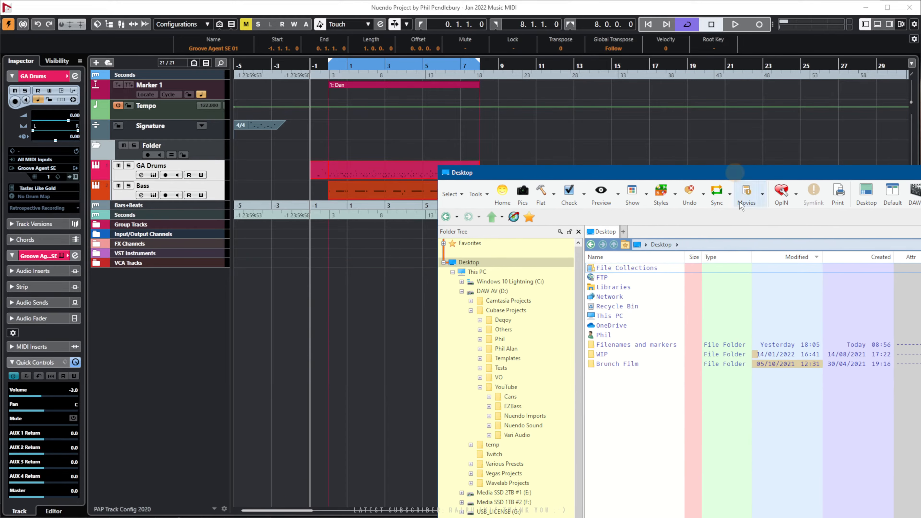
double_click(608, 354)
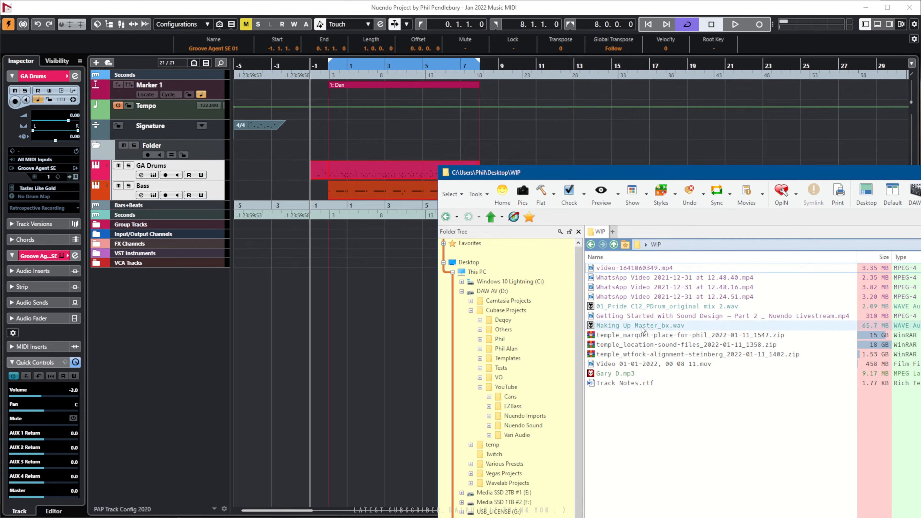
Import Making Up Master_bx.wav onto a new audio track at bar -1, copying it to the project folder, and return to Nuendo
mouse_move(633, 329)
left_click_drag(632, 329, 312, 279)
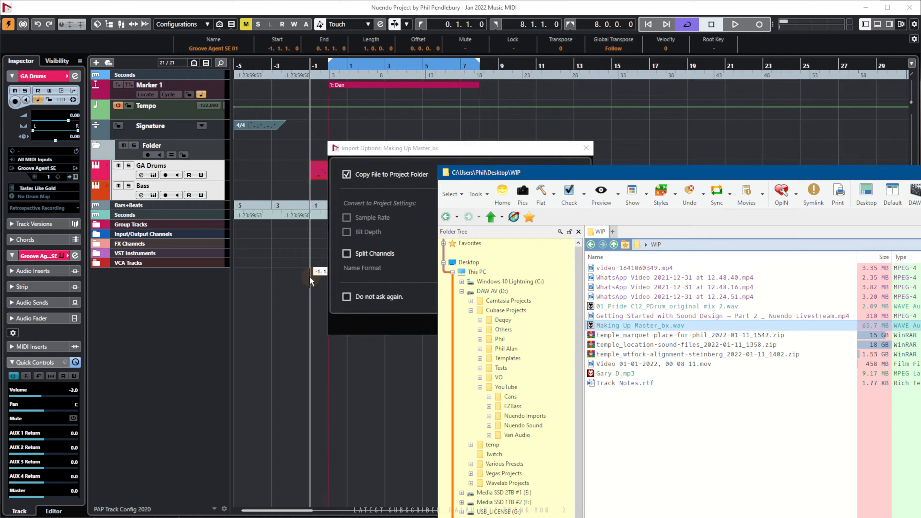
left_click(530, 325)
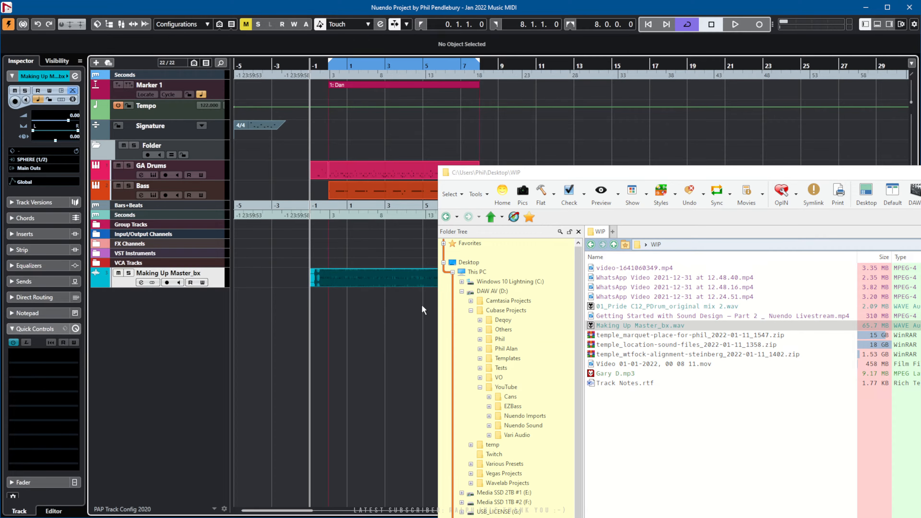
left_click_drag(616, 172, 225, 165)
key("alt+Tab")
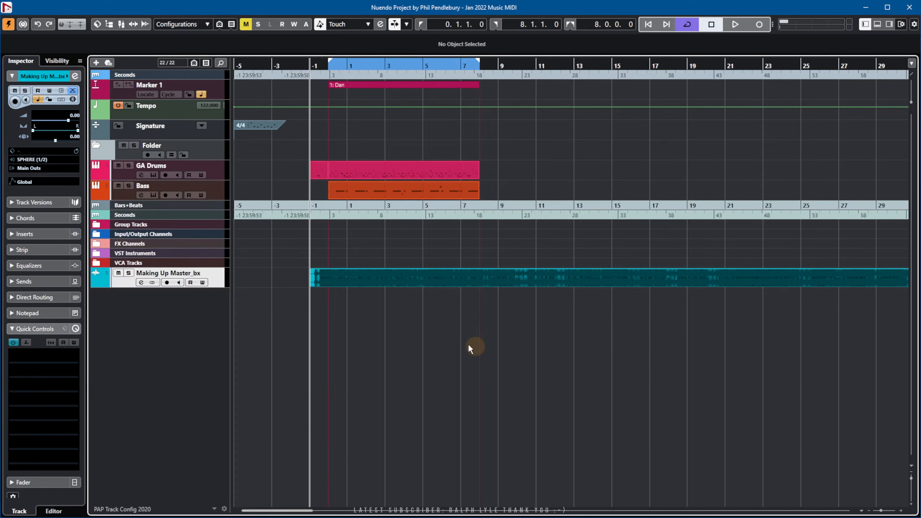
Increase the height of the Making Up Master_bx track and select its audio event
left_click_drag(196, 287, 195, 344)
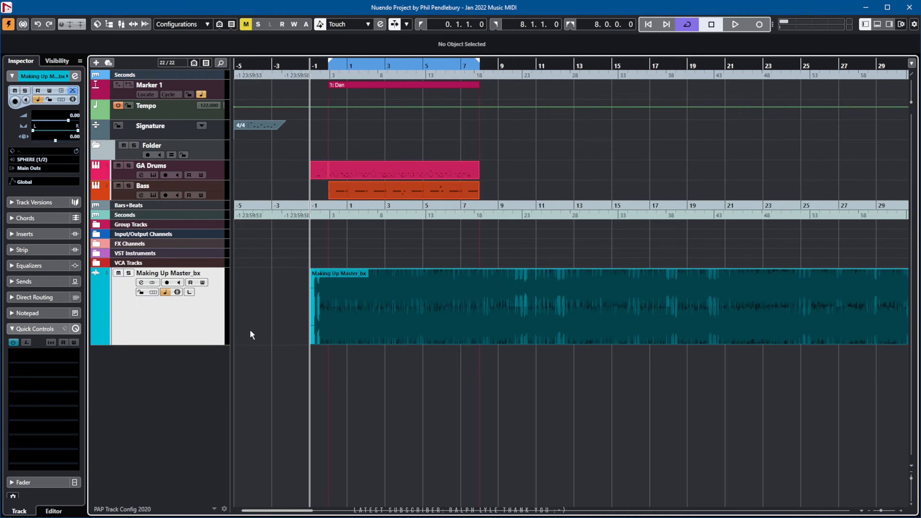
key("h")
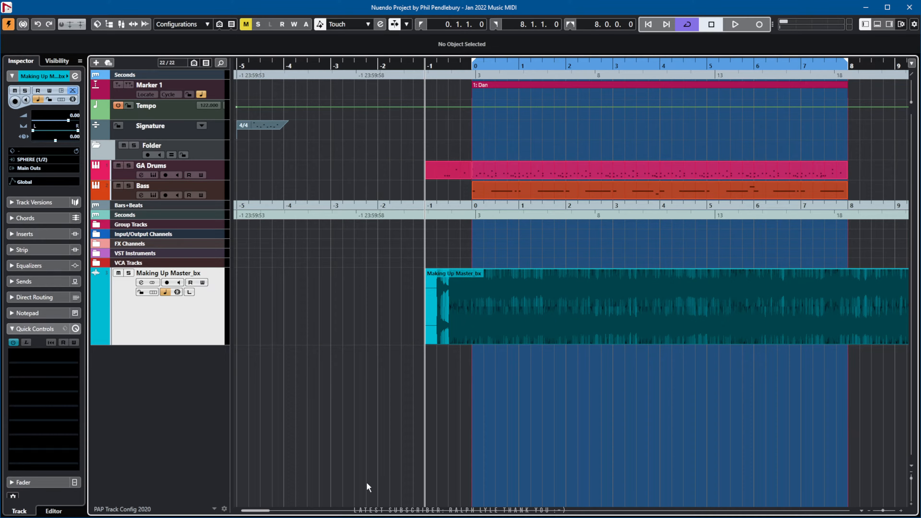
left_click_drag(263, 510, 272, 511)
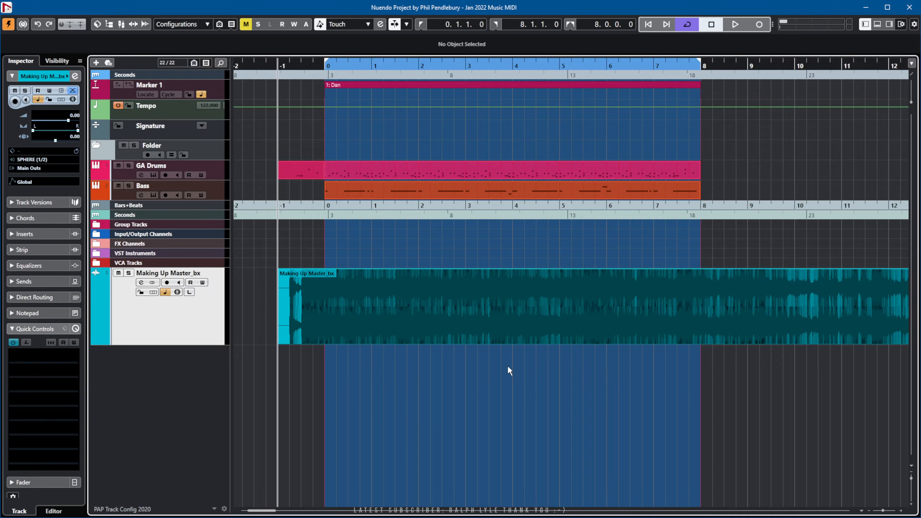
left_click(461, 338)
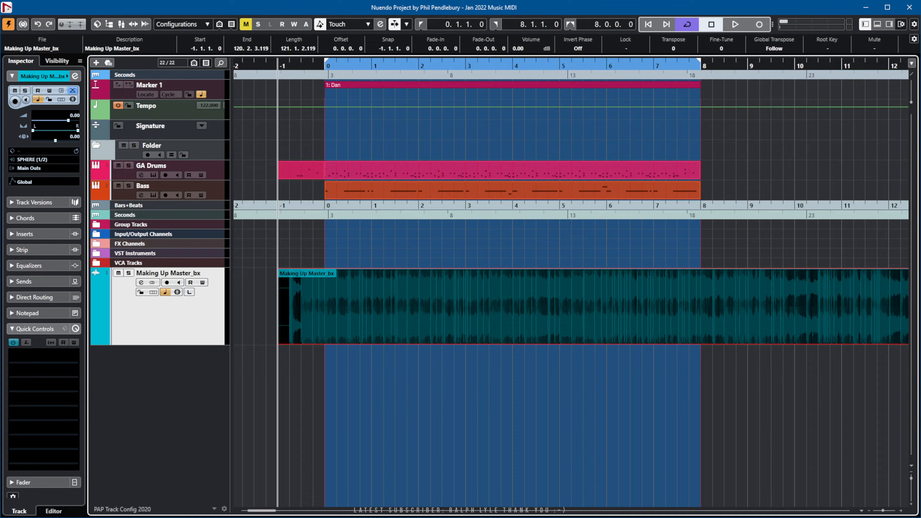
Open 3 Tracks.omf for OMF import from the Jan 2022 Empty project, with Nuendo Imports as the project folder
key("alt+Tab")
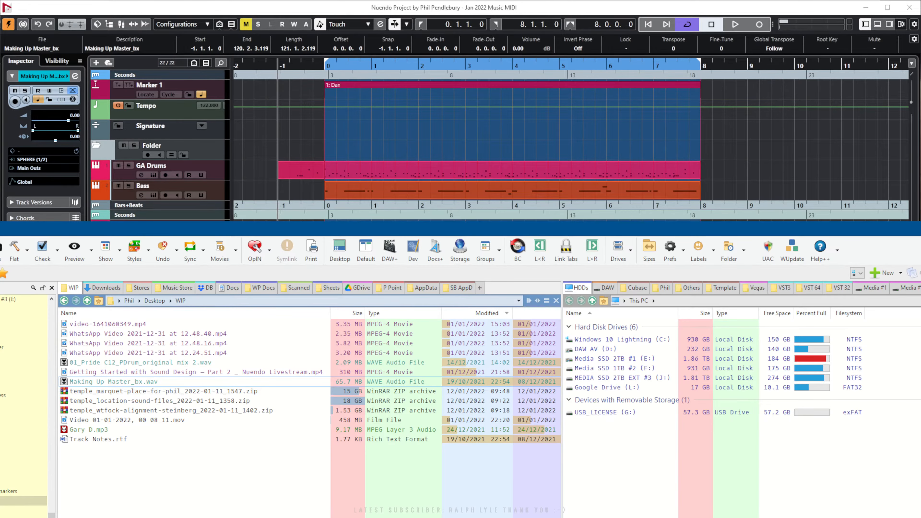
key("alt+Tab")
left_click(381, 417)
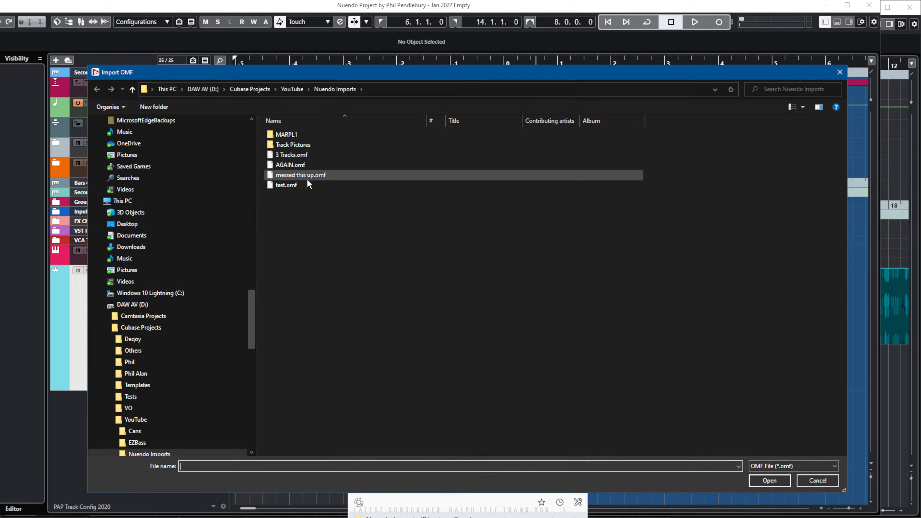
double_click(319, 154)
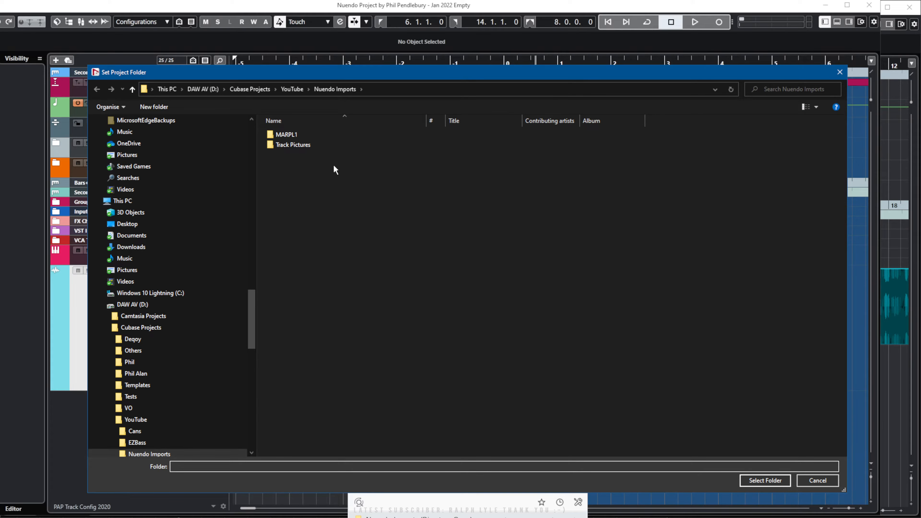
left_click(768, 479)
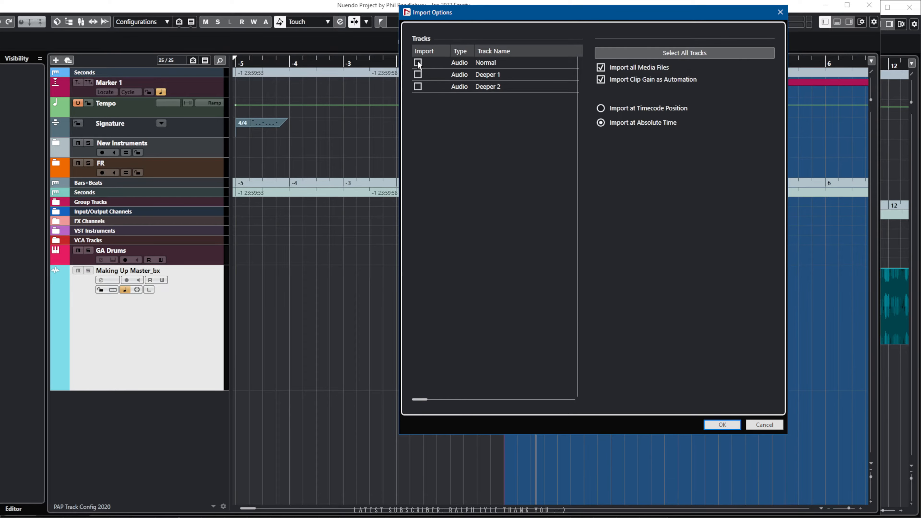
Import all three OMF tracks at timecode position, with Import Clip Gain as Automation turned off
left_click(622, 108)
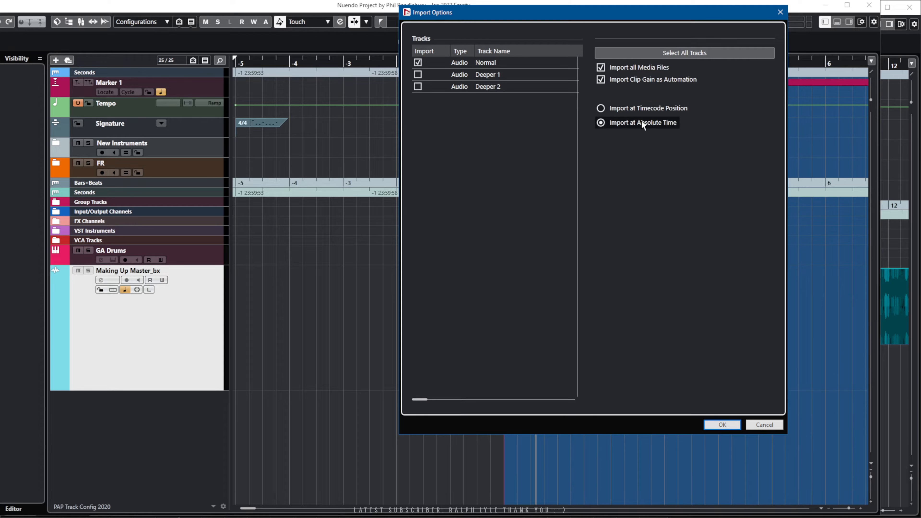
left_click(651, 79)
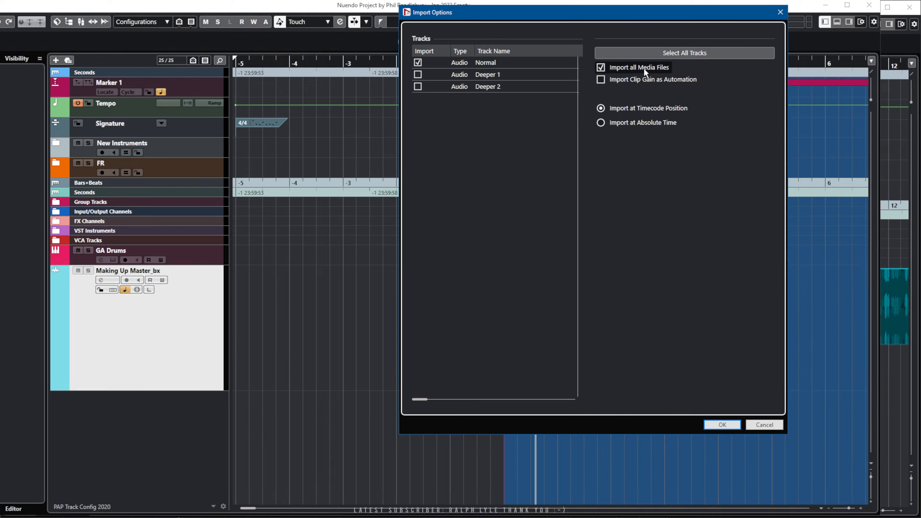
left_click(683, 52)
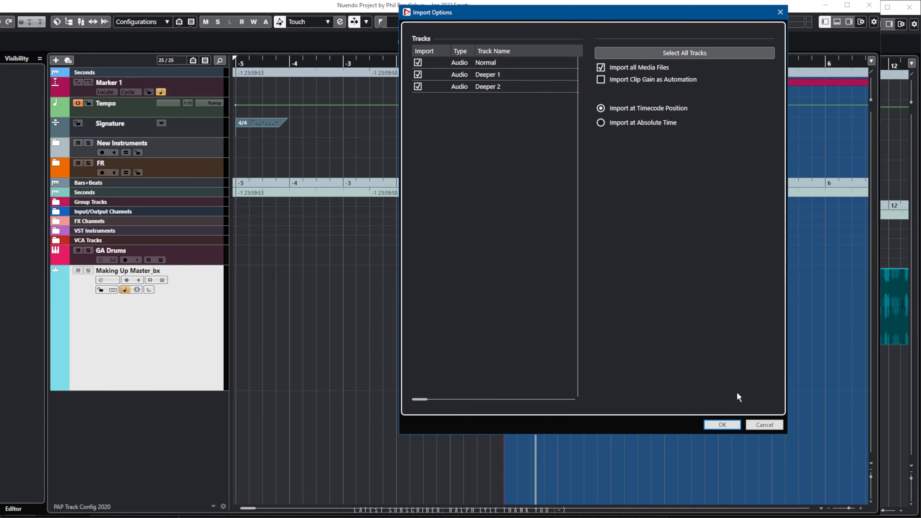
left_click(719, 427)
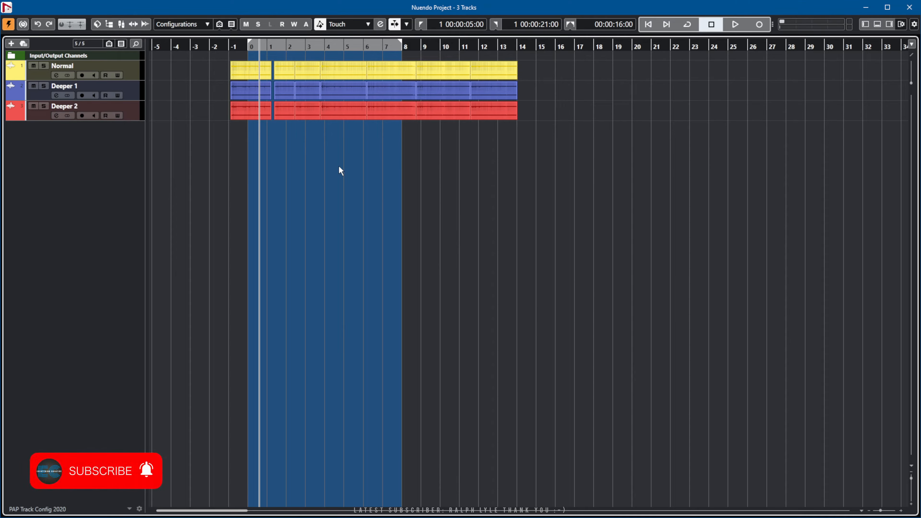
Play the 3 Tracks project from the start of the imported events and open its MixConsole
key("KP_Subtract")
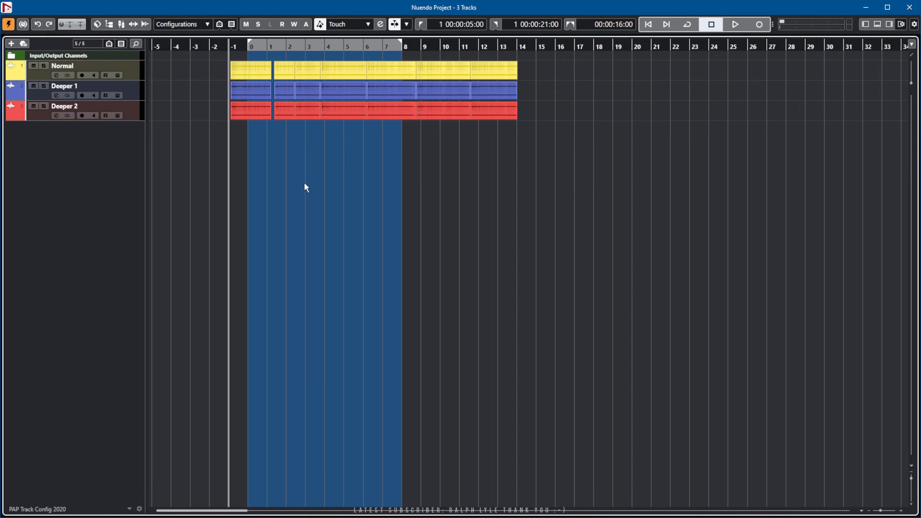
key("KP_Add")
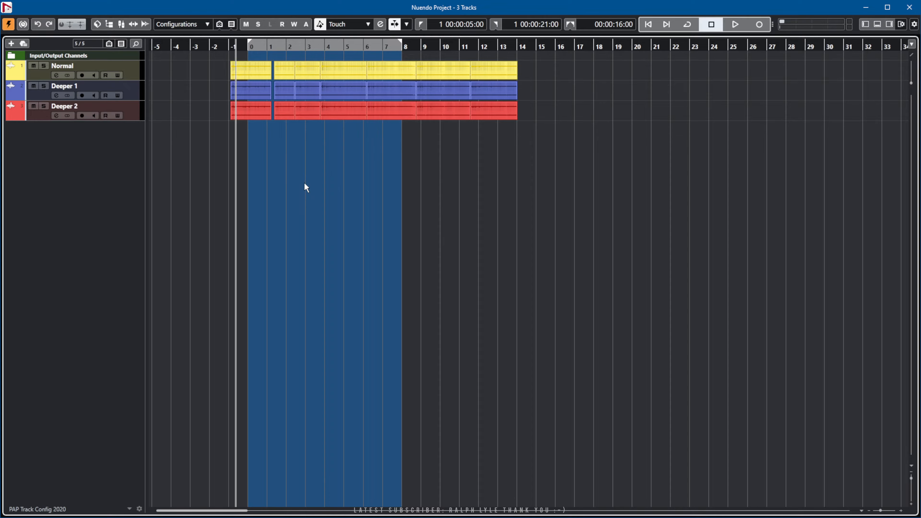
key("KP_Subtract")
key("KP_Add")
key("KP_Subtract")
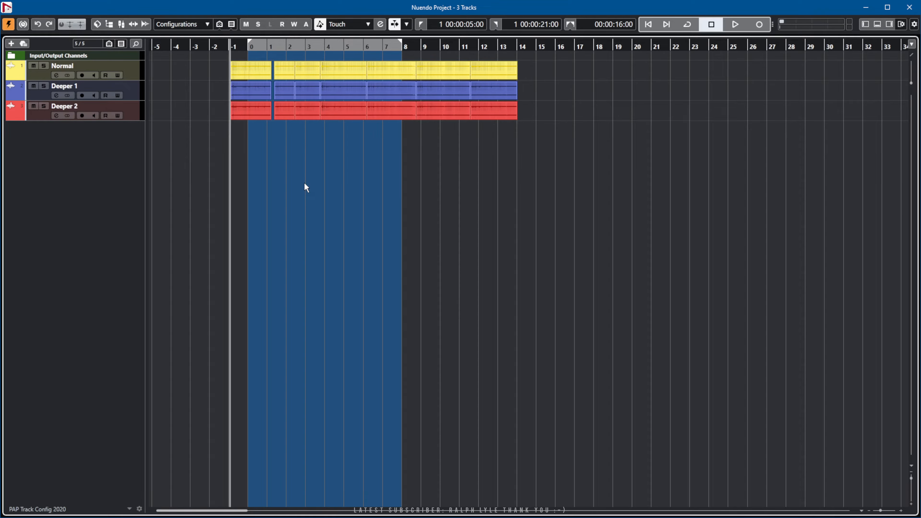
key("space")
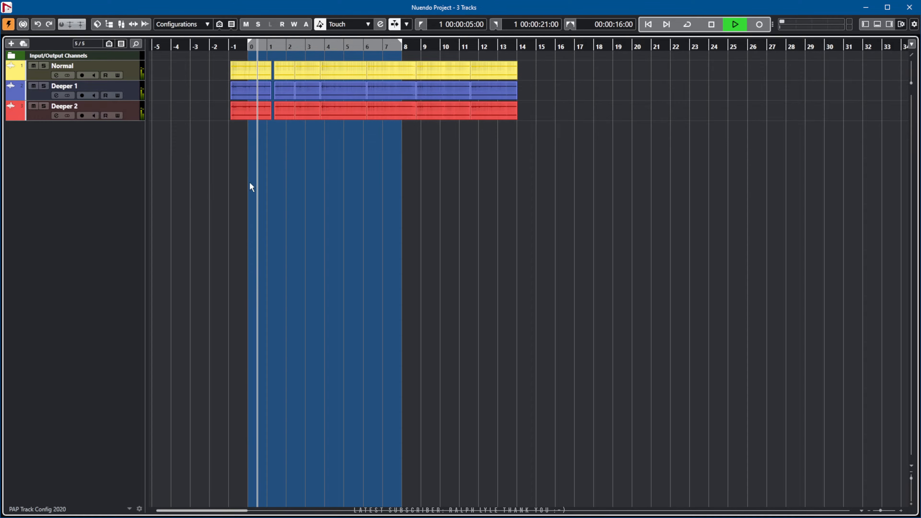
key("F3")
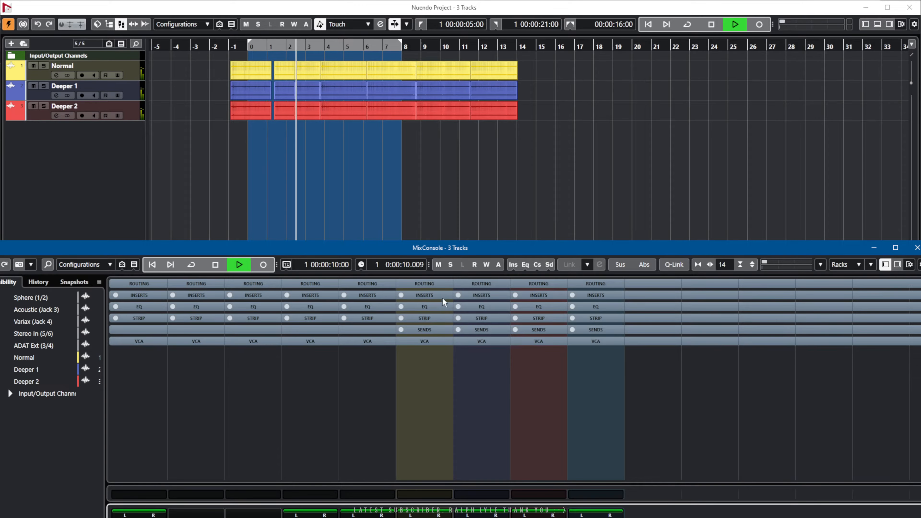
Stop playback and solo the Normal track, keeping the MixConsole open
key("space")
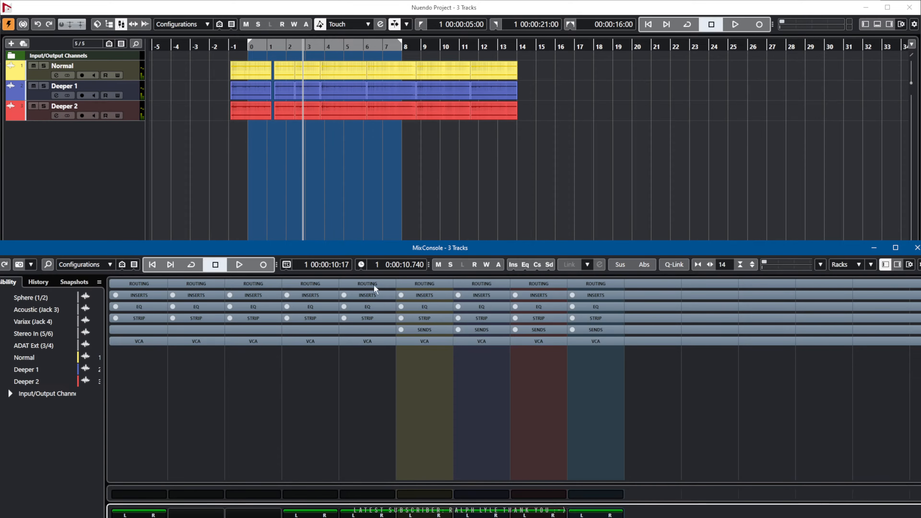
left_click(43, 65)
key("F3")
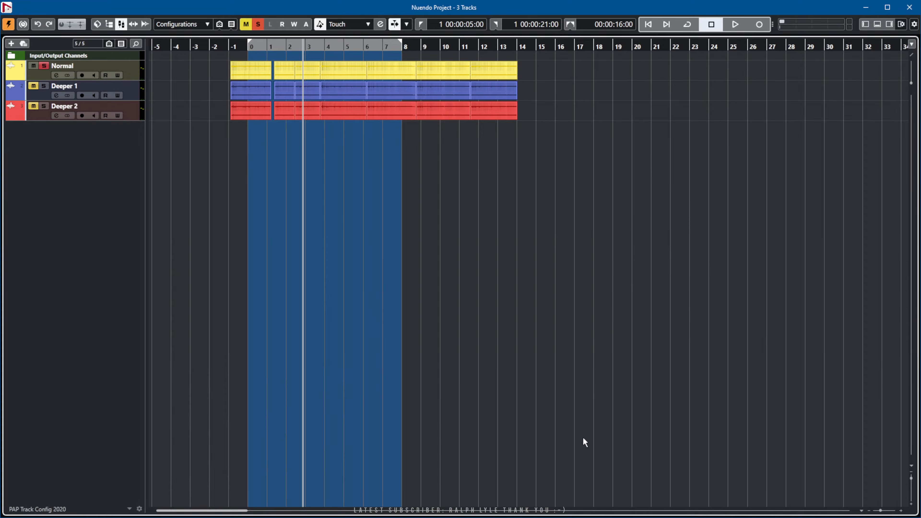
key("F3")
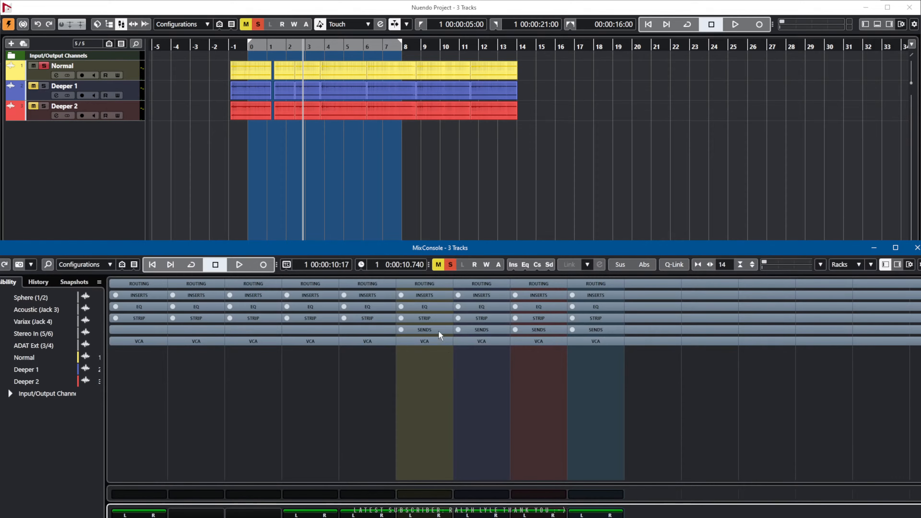
Play the soloed Normal track and load Townsend Labs Sphere in its first insert slot
left_click(424, 295)
key("space")
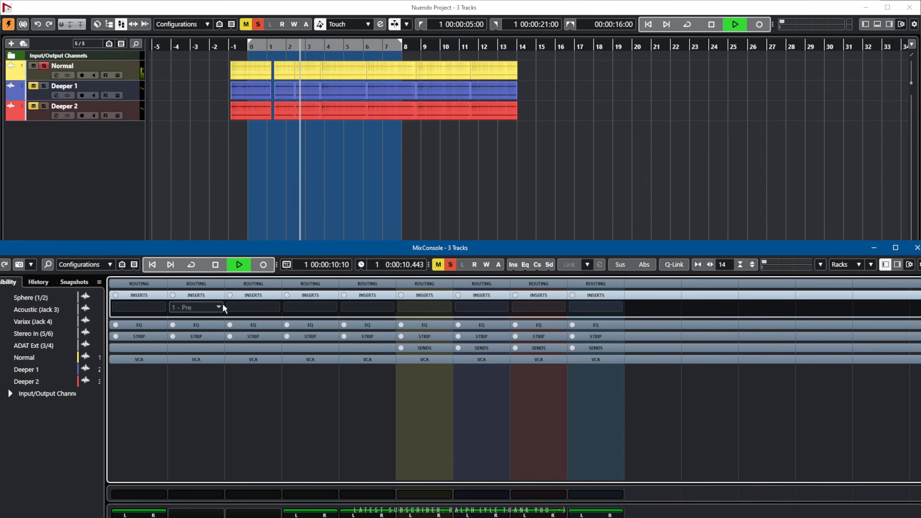
left_click(447, 307)
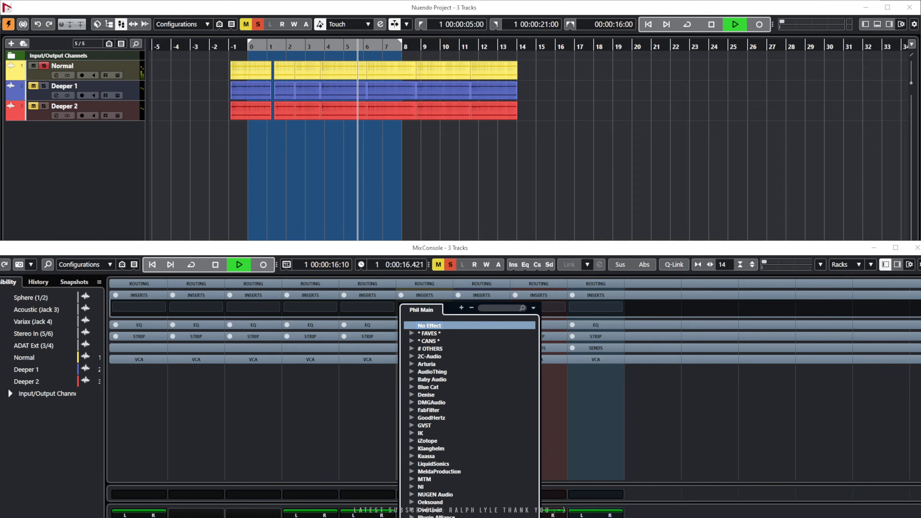
left_click(501, 505)
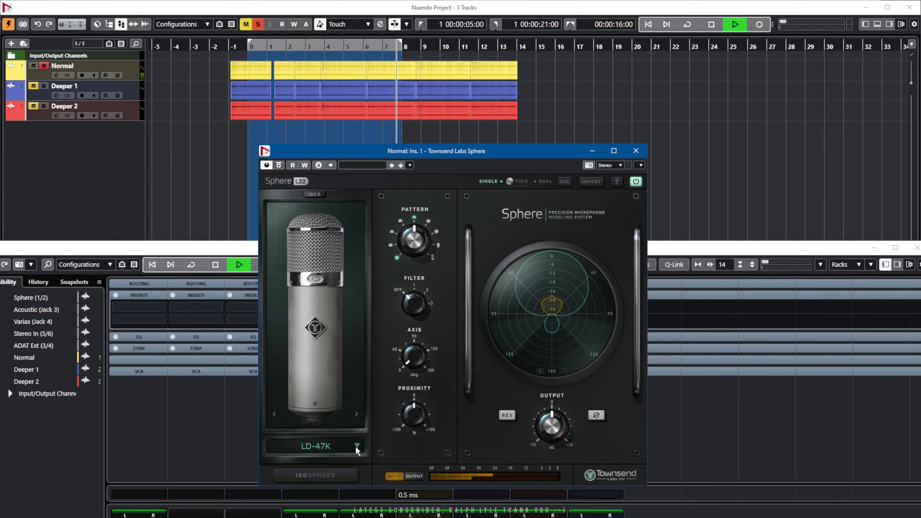
Set the Sphere microphone model to LD-87 Vintage and slightly adjust its polar pattern, then stop playback and close the plug-in
left_click(363, 452)
left_click(390, 471)
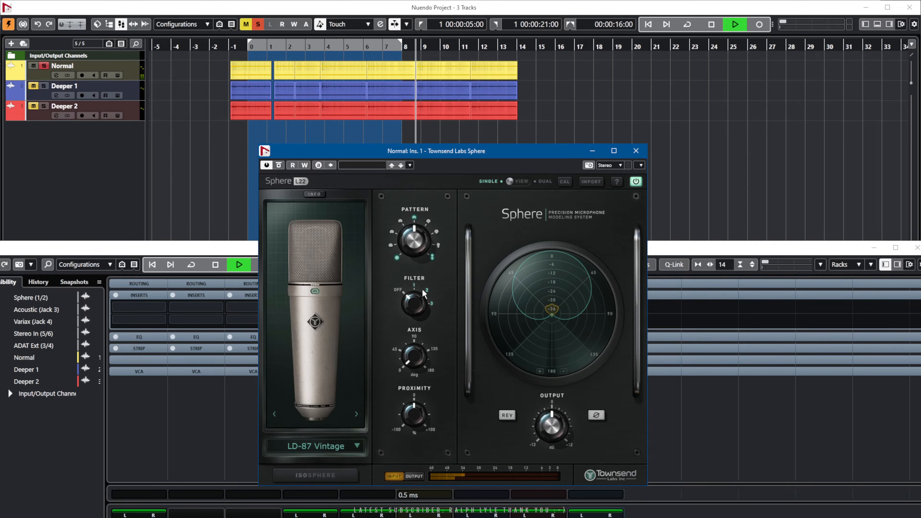
left_click_drag(412, 247, 412, 243)
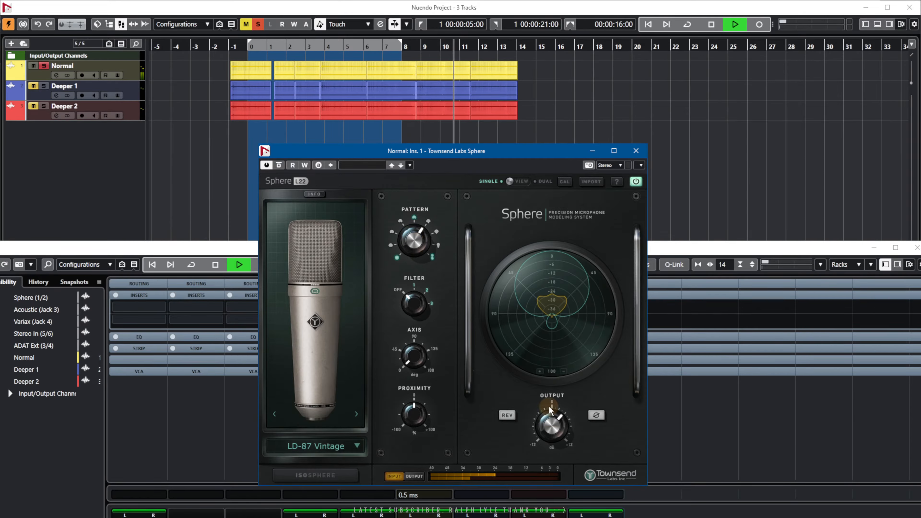
key("space")
left_click(636, 151)
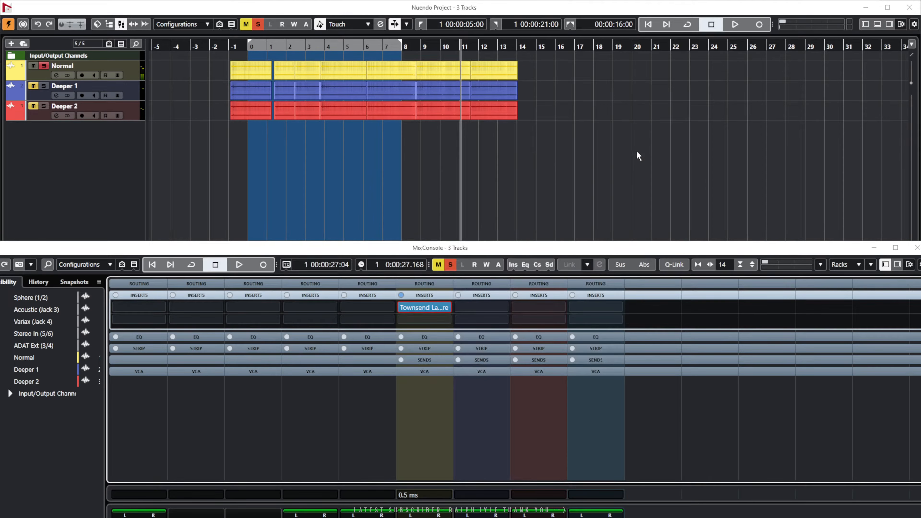